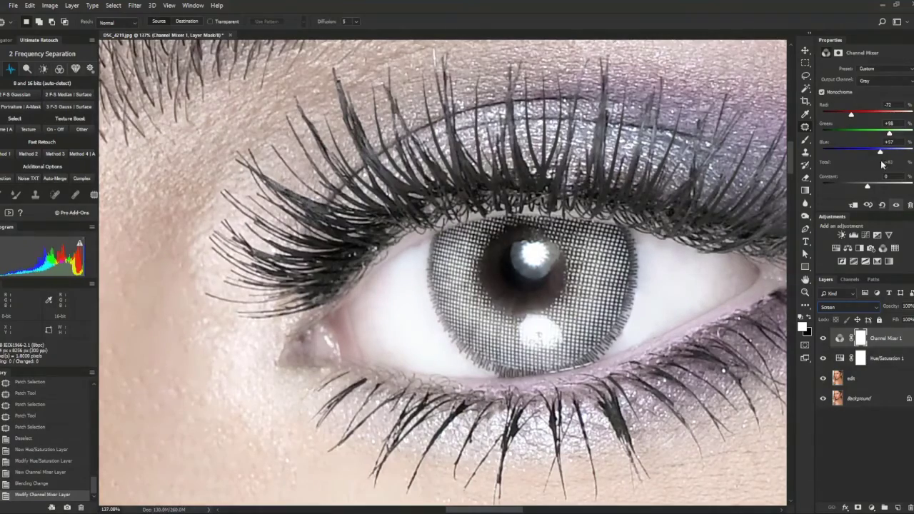
# Group the Channel Mixer and Hue/Saturation layers and add a black mask to the group.
pyautogui.click(877, 461)
pyautogui.hotkey('ctrl', 'g')
pyautogui.keyDown('alt'); pyautogui.click(858, 507); pyautogui.keyUp('alt')
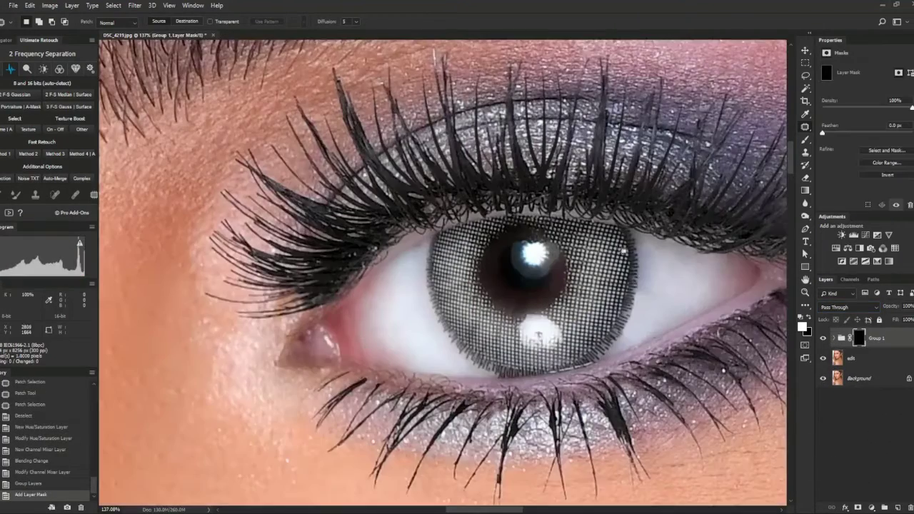
# Paint white on the group's mask over the white of the nearer eye, cleaning up the edges and inner corner with black.
pyautogui.scroll(5, 757, 265)
pyautogui.press('b')
pyautogui.moveTo(524, 242)
pyautogui.mouseDown()
pyautogui.moveTo(598, 252)
pyautogui.moveTo(507, 378)
pyautogui.moveTo(571, 338)
pyautogui.moveTo(446, 410)
pyautogui.mouseUp()
pyautogui.press('x')
pyautogui.moveTo(494, 239)
pyautogui.mouseDown()
pyautogui.moveTo(470, 368)
pyautogui.moveTo(447, 409)
pyautogui.mouseUp()
pyautogui.moveTo(113, 338); pyautogui.dragTo(498, 292)
pyautogui.press('x')
pyautogui.moveTo(464, 235)
pyautogui.mouseDown()
pyautogui.moveTo(407, 333)
pyautogui.moveTo(493, 297)
pyautogui.moveTo(405, 316)
pyautogui.mouseUp()
pyautogui.press('x')
pyautogui.moveTo(531, 197); pyautogui.dragTo(533, 239)
pyautogui.moveTo(540, 300); pyautogui.dragTo(605, 400)
pyautogui.scroll(-6, 595, 275)
pyautogui.scroll(4, 597, 200)
pyautogui.moveTo(563, 186); pyautogui.dragTo(603, 292)
pyautogui.moveTo(429, 285); pyautogui.dragTo(645, 228)
pyautogui.moveTo(692, 139); pyautogui.dragTo(664, 196)
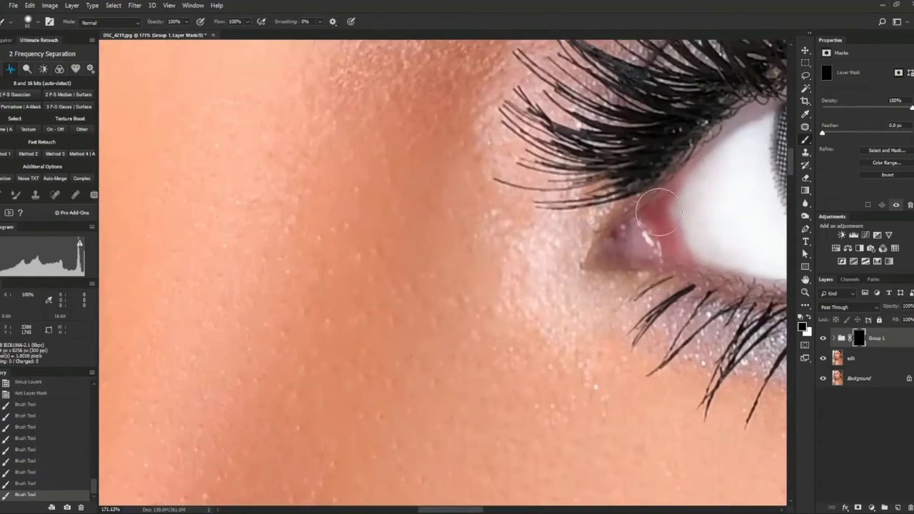
# Paint white on the group's mask over the white of the farther eye, removing spill with black.
pyautogui.moveTo(214, 236); pyautogui.dragTo(585, 210)
pyautogui.moveTo(214, 236); pyautogui.dragTo(585, 210)
pyautogui.press('x')
pyautogui.moveTo(497, 200)
pyautogui.mouseDown()
pyautogui.moveTo(506, 173)
pyautogui.moveTo(573, 286)
pyautogui.mouseUp()
pyautogui.press('x')
pyautogui.moveTo(547, 161); pyautogui.dragTo(564, 265)
pyautogui.press('x')
pyautogui.moveTo(703, 229)
pyautogui.mouseDown()
pyautogui.moveTo(524, 263)
pyautogui.moveTo(594, 260)
pyautogui.mouseUp()
pyautogui.press('x')
pyautogui.moveTo(624, 210)
pyautogui.mouseDown()
pyautogui.moveTo(614, 317)
pyautogui.moveTo(553, 253)
pyautogui.moveTo(526, 259)
pyautogui.mouseUp()
pyautogui.scroll(-7, 526, 295)
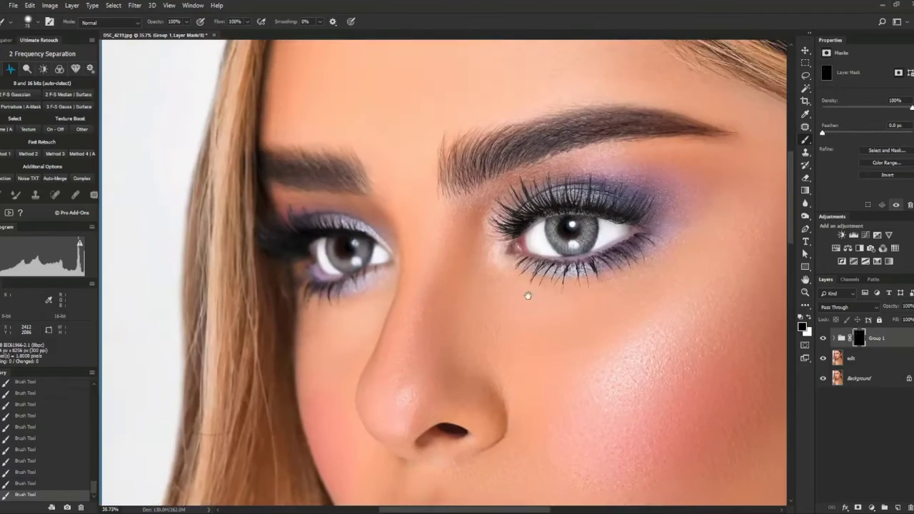
# Add a Hue/Saturation adjustment layer with Colorize on and a blue hue, and invert its mask to black.
pyautogui.scroll(3, 630, 237)
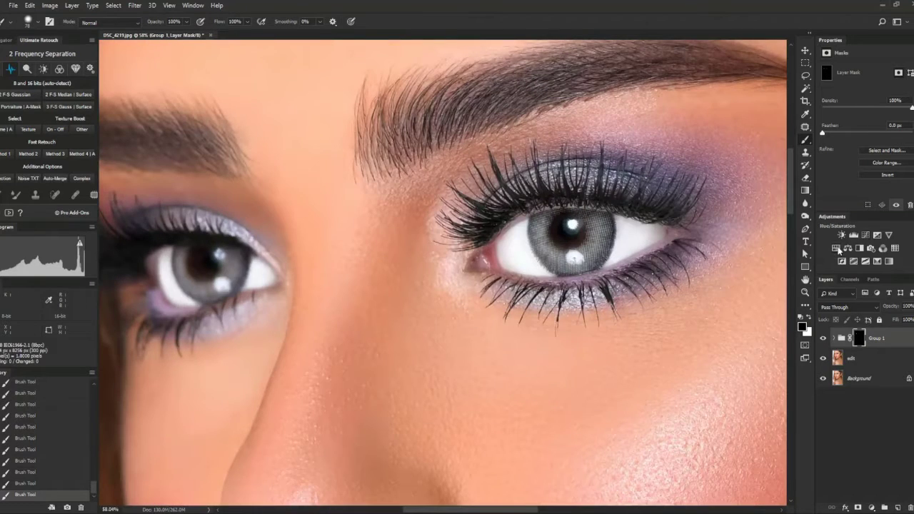
pyautogui.click(836, 250)
pyautogui.click(866, 153)
pyautogui.scroll(3, 581, 225)
pyautogui.moveTo(822, 104); pyautogui.dragTo(873, 104)
pyautogui.click(860, 338)
pyautogui.hotkey('ctrl', 'i')
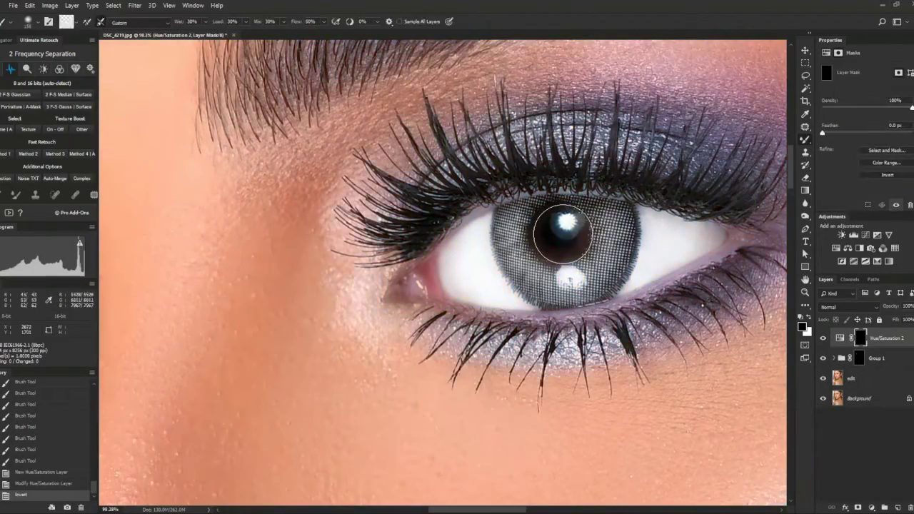
# Paint white on the Hue/Saturation mask over the nearer eye's whole iris to colour it blue.
pyautogui.scroll(3, 557, 261)
pyautogui.press('x')
pyautogui.scroll(3, 610, 260)
pyautogui.moveTo(508, 332)
pyautogui.mouseDown()
pyautogui.moveTo(589, 246)
pyautogui.moveTo(619, 310)
pyautogui.mouseUp()
pyautogui.moveTo(608, 265); pyautogui.dragTo(635, 170)
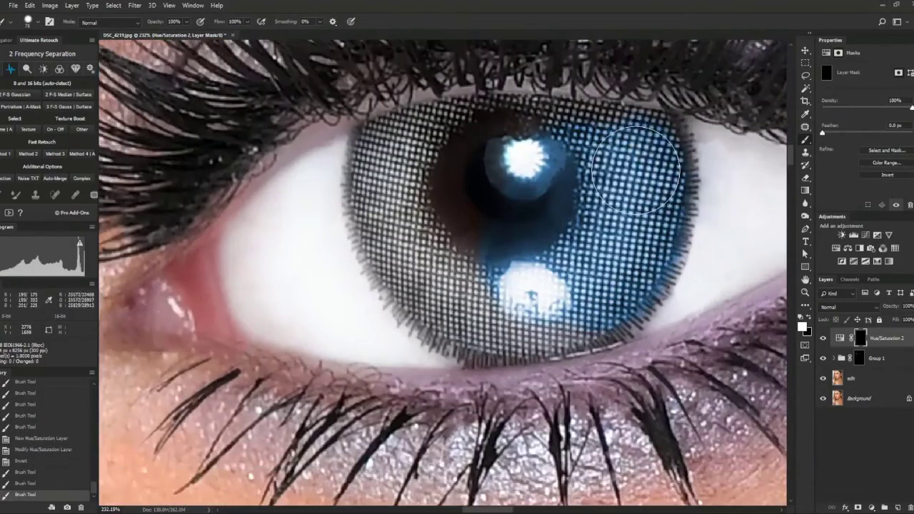
pyautogui.moveTo(646, 264)
pyautogui.mouseDown()
pyautogui.moveTo(595, 308)
pyautogui.moveTo(392, 212)
pyautogui.mouseUp()
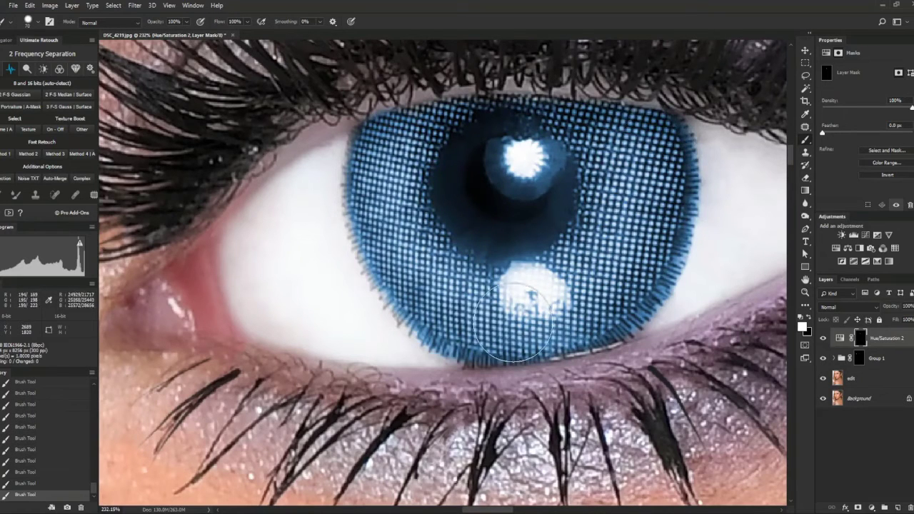
# Paint white on the Hue/Saturation mask over the farther eye's iris to colour it blue.
pyautogui.scroll(-5, 449, 137)
pyautogui.moveTo(286, 207); pyautogui.dragTo(643, 205)
pyautogui.scroll(5, 467, 198)
pyautogui.moveTo(473, 197)
pyautogui.mouseDown()
pyautogui.moveTo(503, 202)
pyautogui.moveTo(475, 229)
pyautogui.mouseUp()
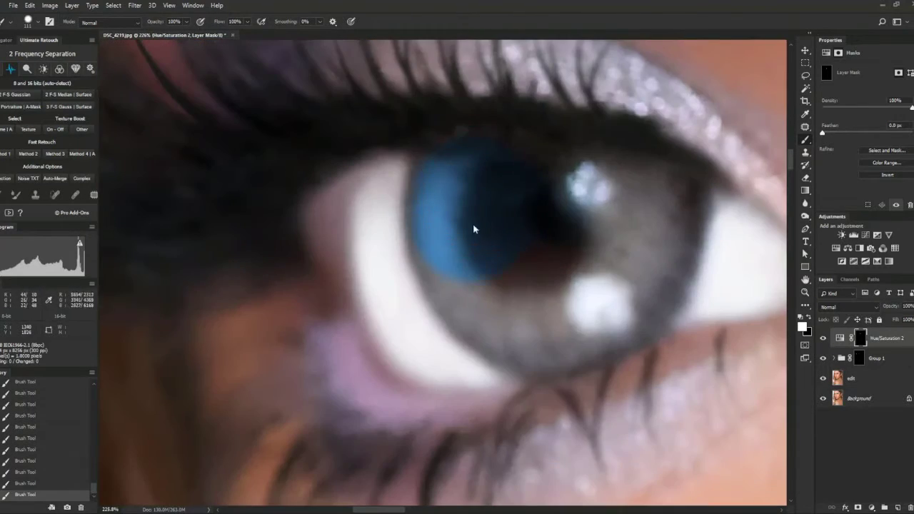
pyautogui.scroll(-8, 640, 213)
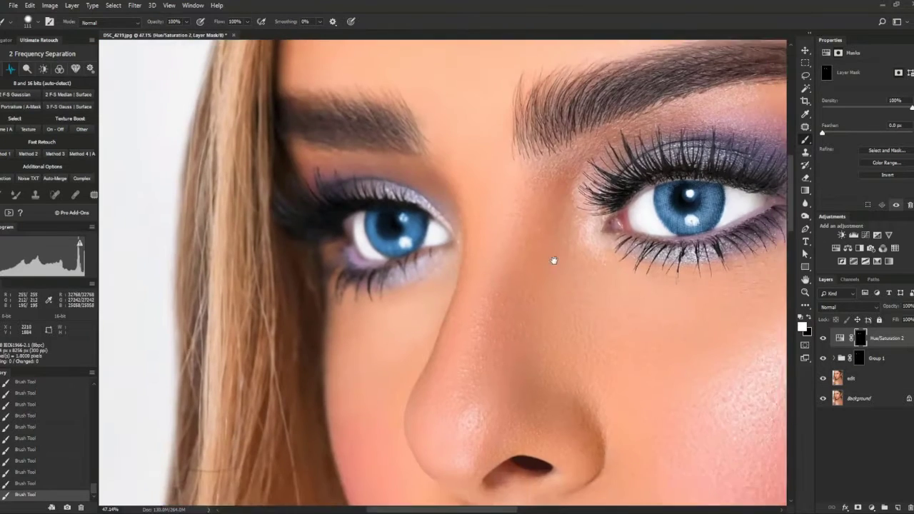
# Fine-tune the blue iris colour to hue 209, saturation 44 and lightness -10.
pyautogui.click(839, 338)
pyautogui.moveTo(856, 103); pyautogui.dragTo(848, 124)
pyautogui.hotkey('ctrl', '0')
pyautogui.scroll(5, 480, 119)
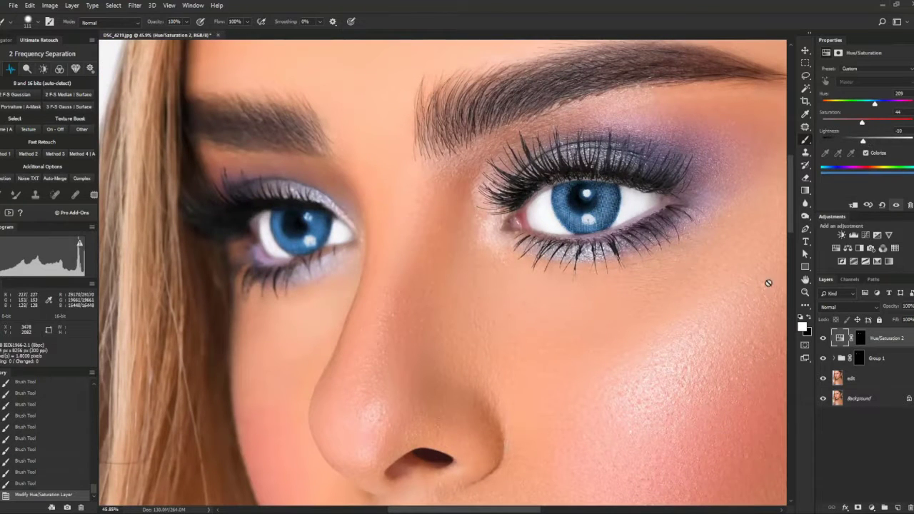
# Create a new layer in Soft Light mode filled with the mode's neutral gray.
pyautogui.keyDown('alt'); pyautogui.click(898, 507); pyautogui.keyUp('alt')
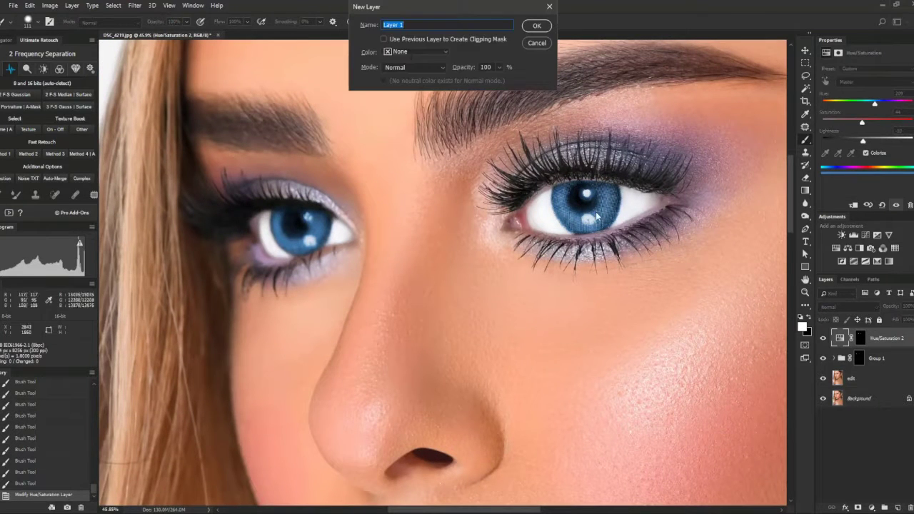
pyautogui.click(403, 67)
pyautogui.click(410, 211)
pyautogui.click(387, 81)
pyautogui.click(536, 26)
# Brighten the nearer eye's iris on the gray layer with the Dodge tool, using Midtones at 20% exposure.
pyautogui.scroll(5, 580, 274)
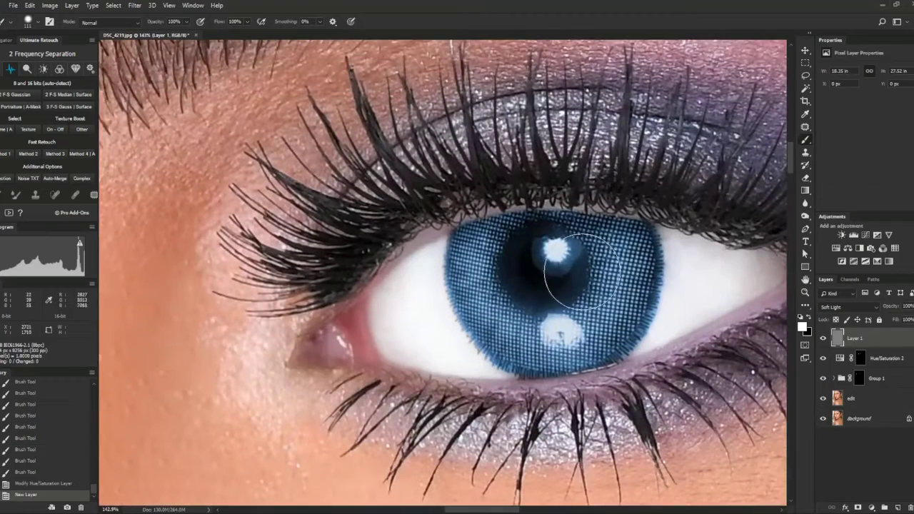
pyautogui.moveTo(534, 238); pyautogui.dragTo(578, 276)
pyautogui.moveTo(636, 266); pyautogui.dragTo(606, 264)
pyautogui.keyDown('alt'); pyautogui.moveTo(638, 263); pyautogui.dragTo(616, 274); pyautogui.keyUp('alt')
pyautogui.moveTo(628, 234); pyautogui.dragTo(631, 270)
pyautogui.moveTo(631, 272); pyautogui.dragTo(606, 335)
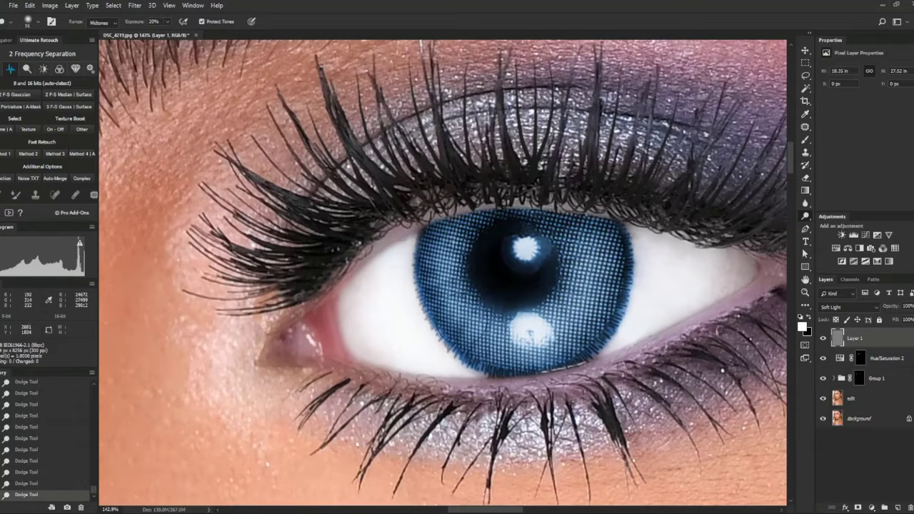
# Dodge the farther eye's iris on the gray layer and deepen the dark eye areas with the Burn tool.
pyautogui.scroll(-3, 521, 251)
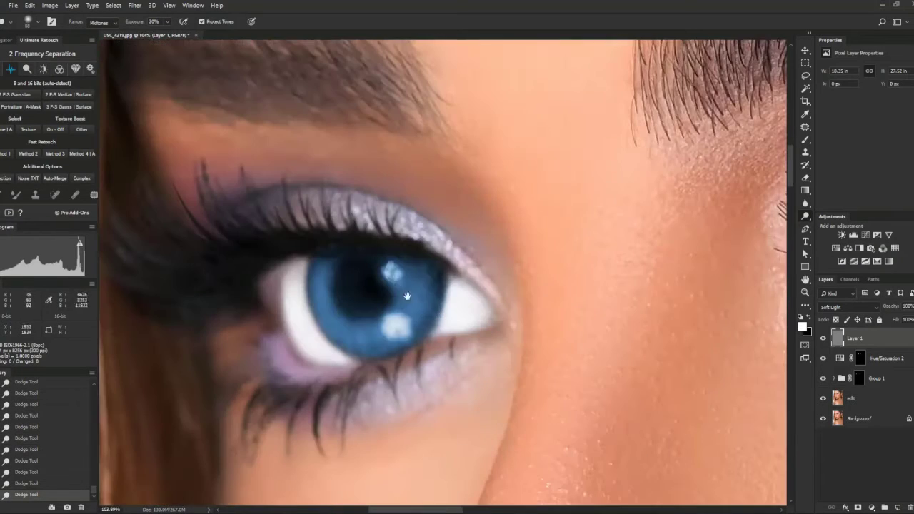
pyautogui.moveTo(375, 288)
pyautogui.mouseDown()
pyautogui.moveTo(432, 302)
pyautogui.moveTo(382, 347)
pyautogui.moveTo(343, 321)
pyautogui.mouseUp()
pyautogui.scroll(-5, 556, 273)
pyautogui.moveTo(555, 273); pyautogui.dragTo(541, 264)
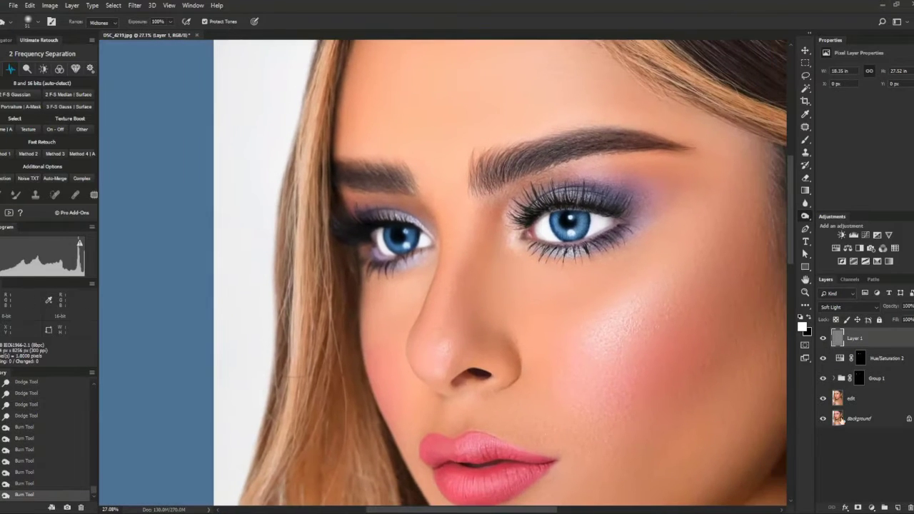
# Select the eye-whitening group and open its opacity setting.
pyautogui.click(851, 378)
pyautogui.click(893, 307)
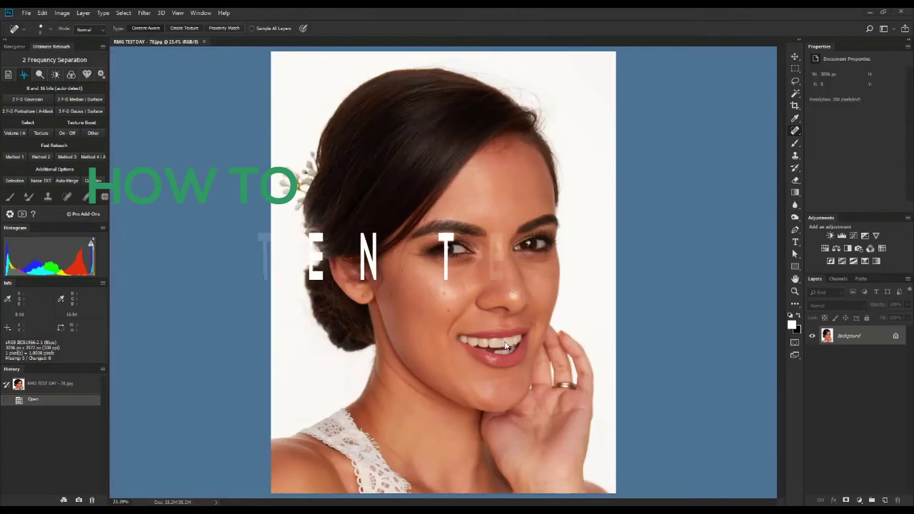
# Duplicate the Background layer of the smiling portrait for retouching the teeth.
pyautogui.click(520, 346)
pyautogui.moveTo(520, 346)
pyautogui.mouseDown()
pyautogui.moveTo(534, 279)
pyautogui.moveTo(524, 345)
pyautogui.moveTo(464, 359)
pyautogui.moveTo(529, 361)
pyautogui.mouseUp()
pyautogui.hotkey('ctrl', 'j')
# Remove the small spots and blemishes on and around the teeth of the duplicate layer with the Spot Healing Brush.
pyautogui.moveTo(433, 335)
pyautogui.mouseDown()
pyautogui.moveTo(469, 309)
pyautogui.moveTo(454, 305)
pyautogui.mouseUp()
pyautogui.press('j')
pyautogui.moveTo(441, 347); pyautogui.dragTo(467, 308)
pyautogui.click(435, 372)
pyautogui.moveTo(436, 368); pyautogui.dragTo(433, 389)
pyautogui.click(468, 308)
pyautogui.click(485, 334)
pyautogui.click(503, 316)
pyautogui.click(512, 326)
pyautogui.moveTo(529, 344)
pyautogui.mouseDown()
pyautogui.moveTo(484, 321)
pyautogui.moveTo(537, 347)
pyautogui.mouseUp()
pyautogui.click(529, 348)
pyautogui.click(578, 349)
pyautogui.moveTo(359, 352); pyautogui.dragTo(416, 375)
pyautogui.click(369, 335)
pyautogui.click(367, 338)
pyautogui.moveTo(623, 349); pyautogui.dragTo(114, 315)
pyautogui.moveTo(318, 312); pyautogui.dragTo(569, 327)
pyautogui.moveTo(268, 334); pyautogui.dragTo(328, 348)
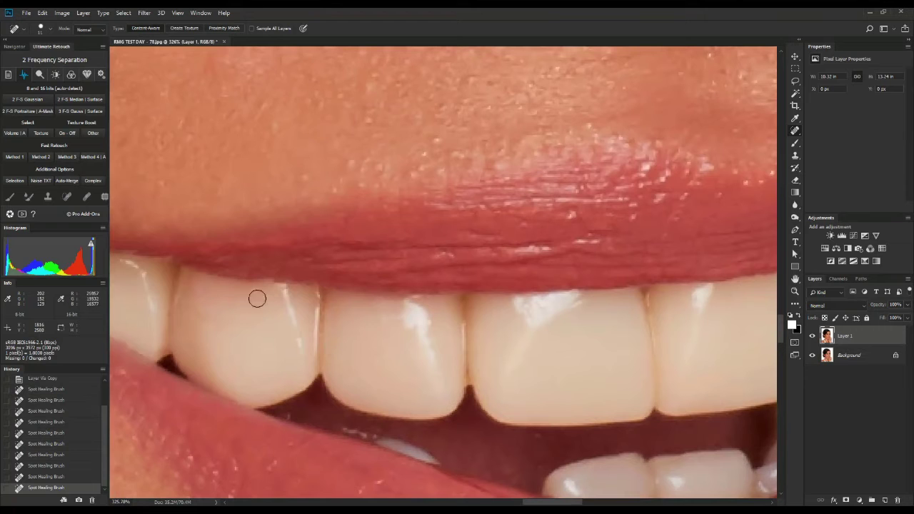
# Patch the uneven gum edge between the upper lip and the tooth with the Patch tool and deselect.
pyautogui.hotkey('shift', 'j')
pyautogui.hotkey('shift', 'j')
pyautogui.scroll(2, 264, 289)
pyautogui.moveTo(231, 277); pyautogui.dragTo(234, 294)
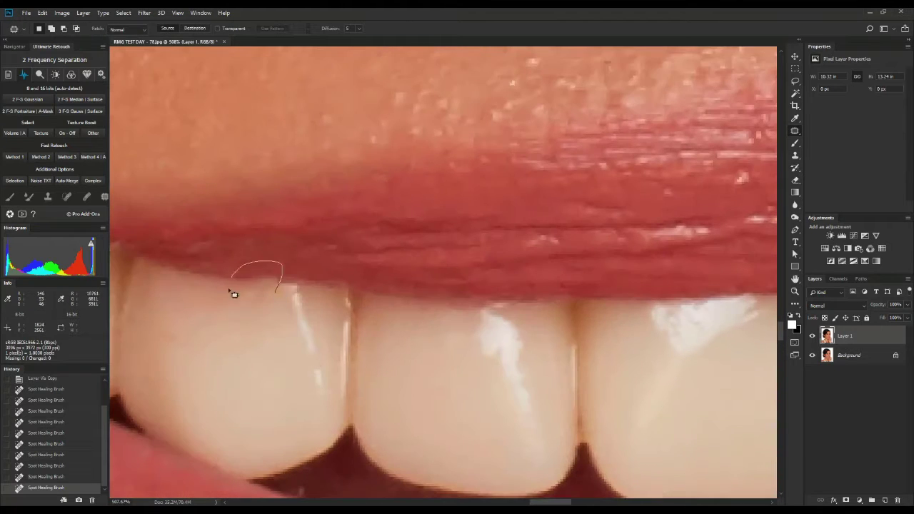
pyautogui.moveTo(234, 293); pyautogui.dragTo(232, 280)
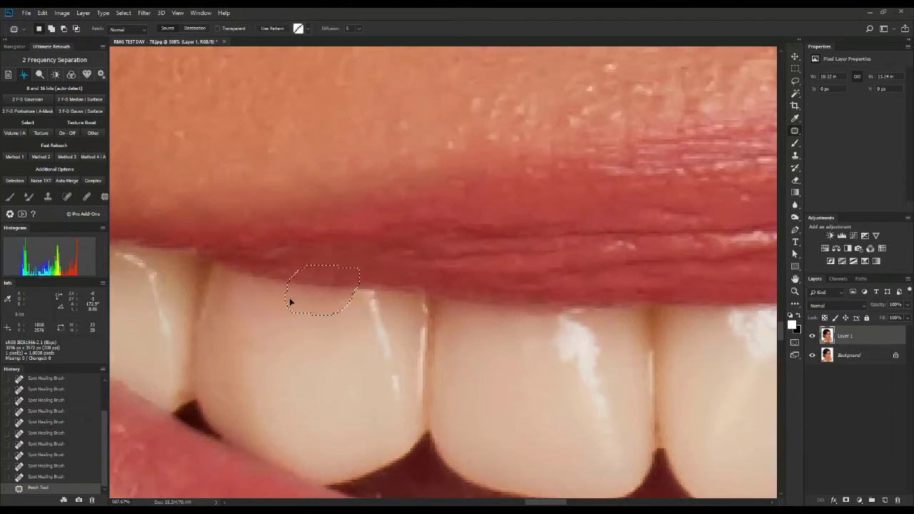
pyautogui.moveTo(290, 302); pyautogui.dragTo(271, 302)
pyautogui.hotkey('ctrl', 'd')
# Patch the discoloured area on the side of the same tooth with cleaner enamel and deselect.
pyautogui.moveTo(270, 311)
pyautogui.mouseDown()
pyautogui.moveTo(291, 349)
pyautogui.moveTo(271, 313)
pyautogui.mouseUp()
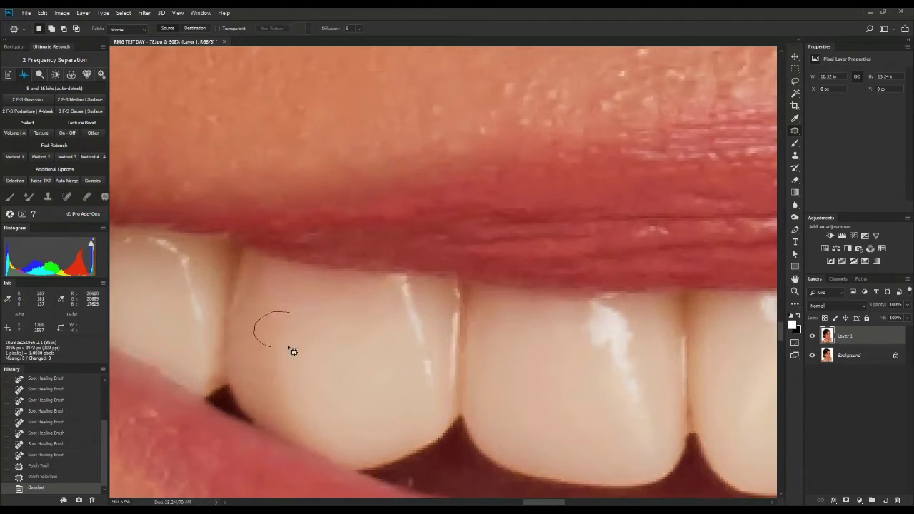
pyautogui.moveTo(261, 330); pyautogui.dragTo(421, 352)
pyautogui.hotkey('ctrl', 'd')
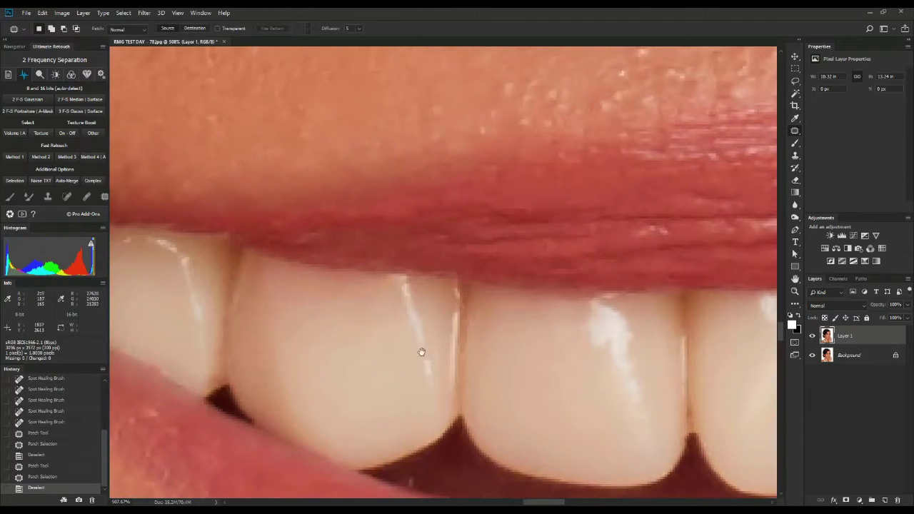
# Add a Hue/Saturation layer with Reds at hue +5, saturation -30 and Yellows at hue +11, saturation -72.
pyautogui.scroll(-4, 421, 351)
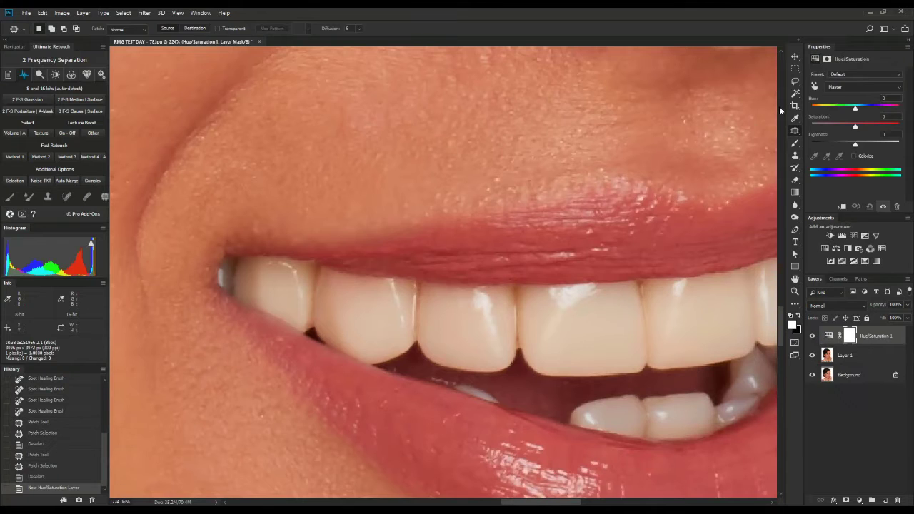
pyautogui.scroll(-2, 596, 160)
pyautogui.click(846, 89)
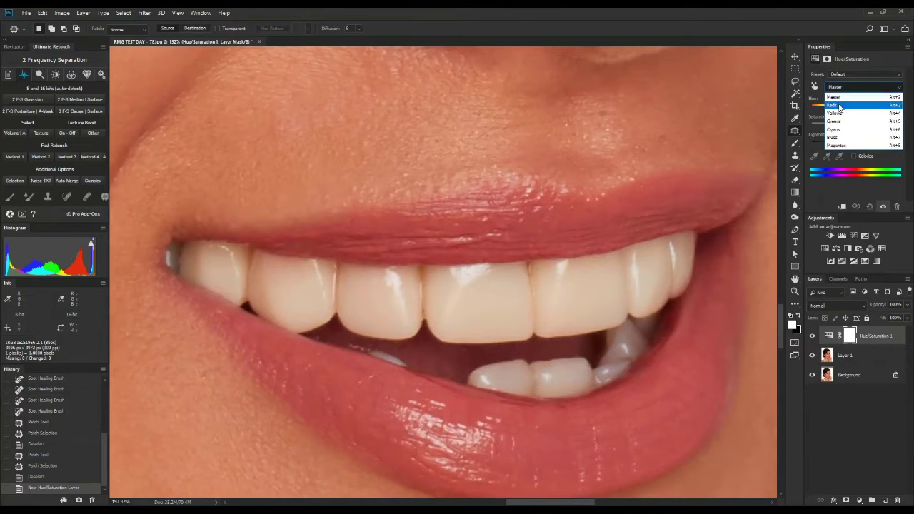
pyautogui.click(839, 105)
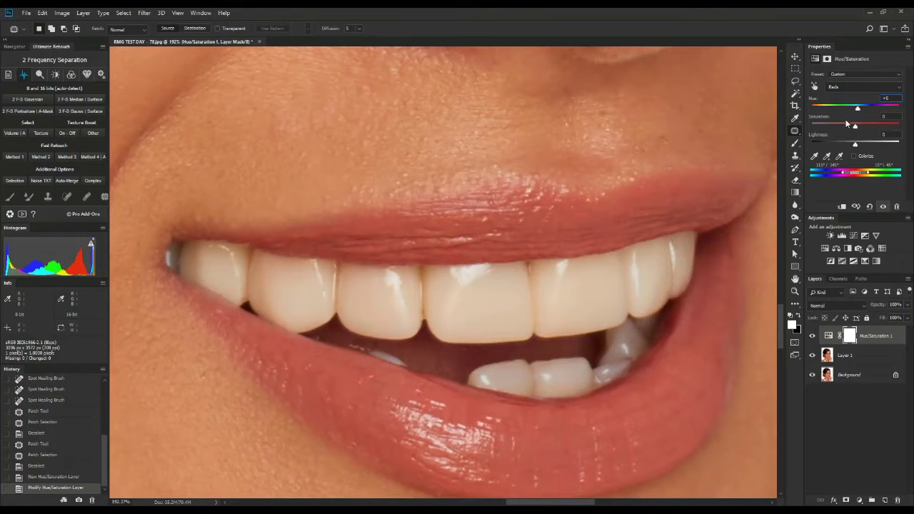
pyautogui.moveTo(846, 124); pyautogui.dragTo(842, 123)
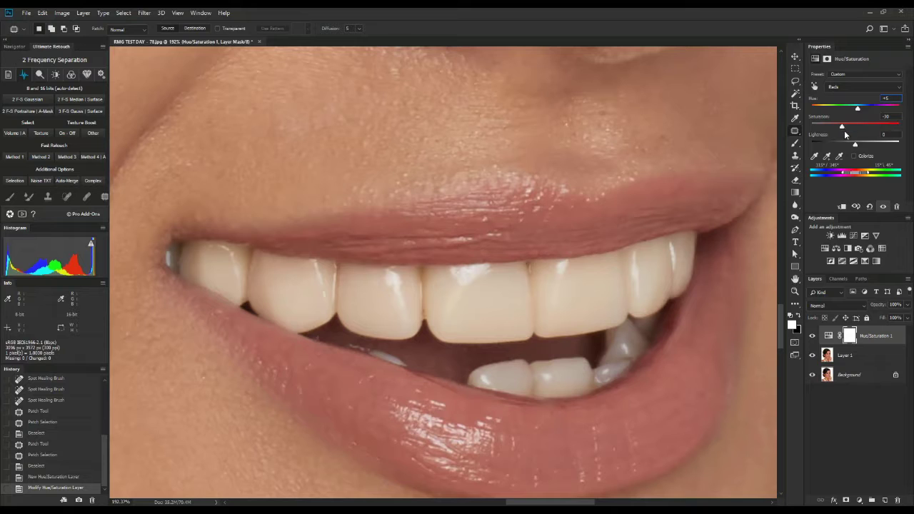
pyautogui.click(846, 86)
pyautogui.click(839, 111)
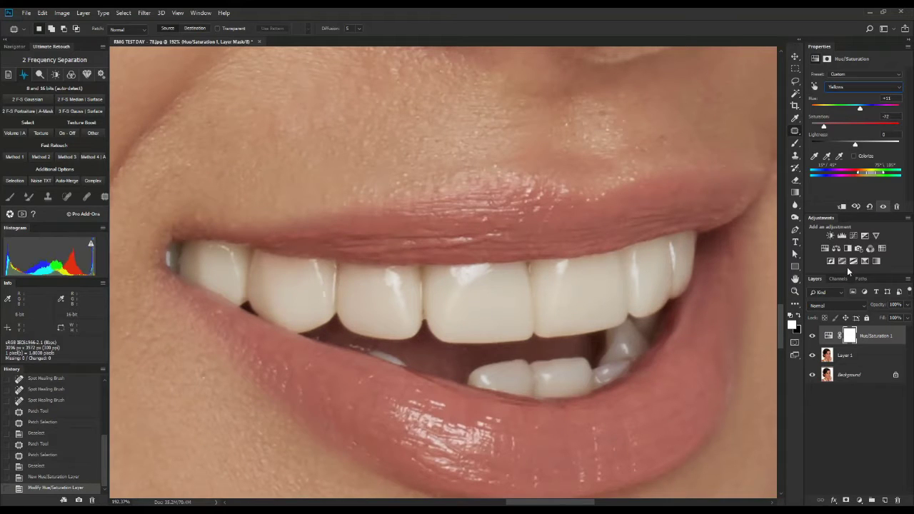
# Add a monochrome Channel Mixer layer in Screen mode with red -70, green +93 and blue +59.
pyautogui.click(868, 249)
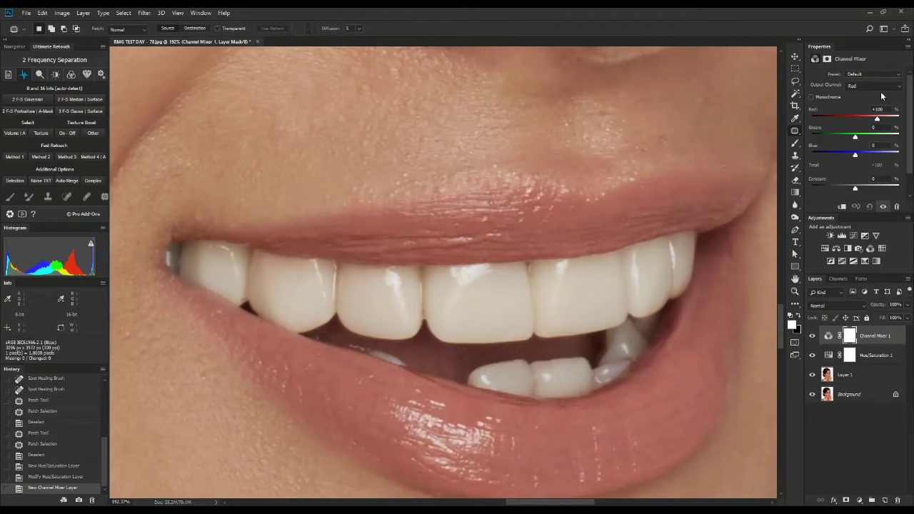
pyautogui.click(832, 98)
pyautogui.moveTo(871, 122); pyautogui.dragTo(863, 154)
pyautogui.click(836, 306)
pyautogui.click(828, 130)
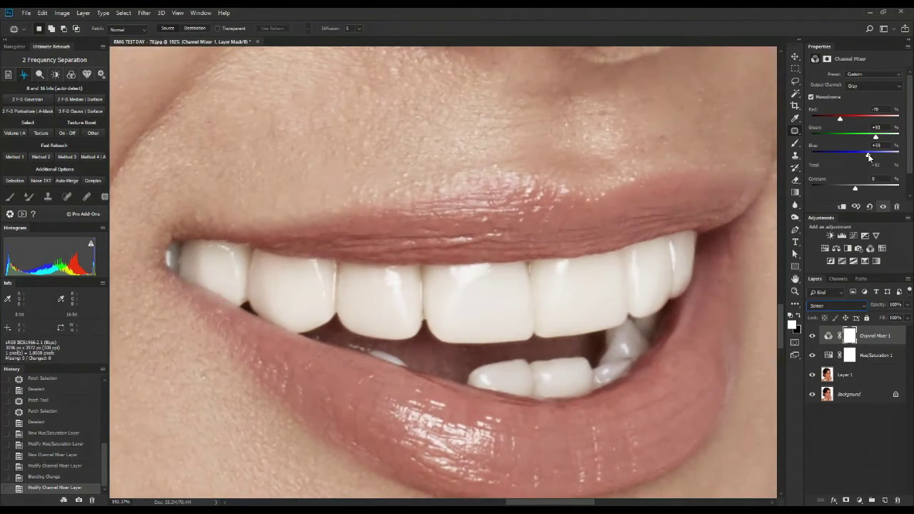
# Group the two teeth adjustment layers and hide their effect with a black group mask.
pyautogui.click(873, 356)
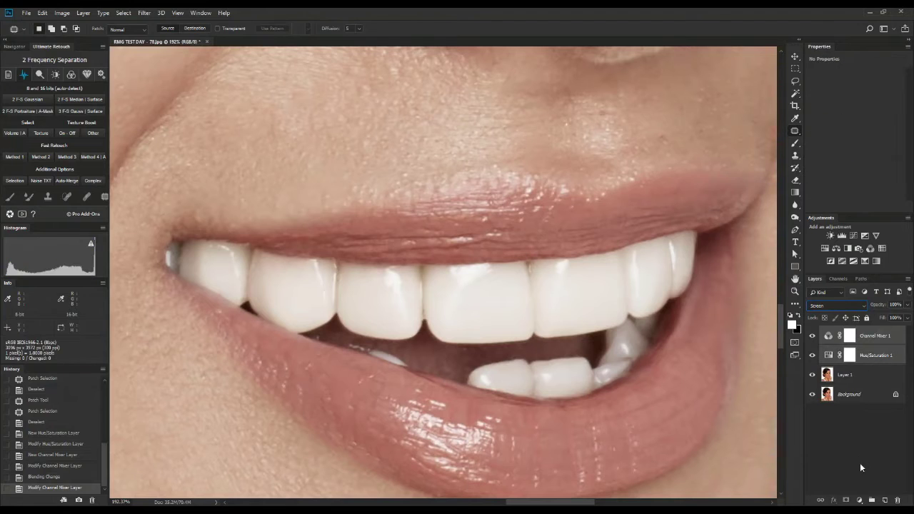
pyautogui.hotkey('ctrl', 'g')
pyautogui.keyDown('alt'); pyautogui.click(845, 500); pyautogui.keyUp('alt')
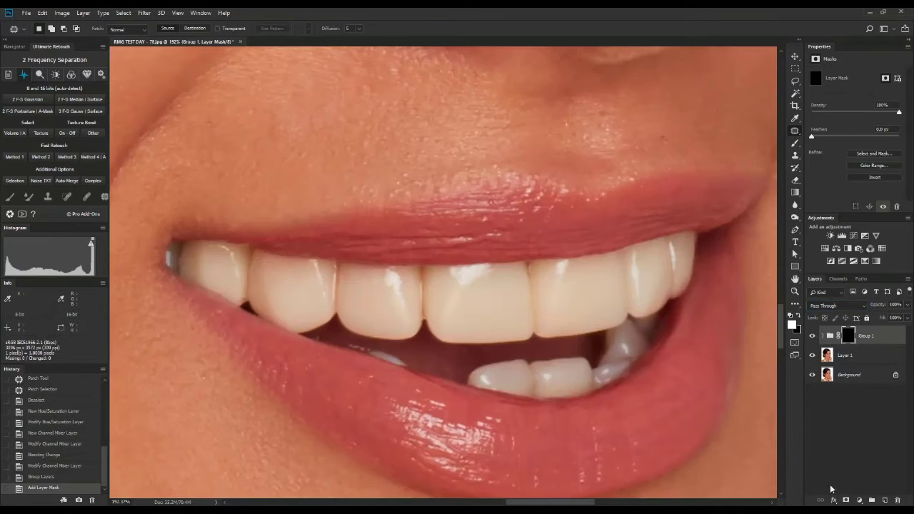
# Set up the Hard Round Pressure Opacity brush at 23 px and adjust its hardness for masking.
pyautogui.rightClick(556, 291)
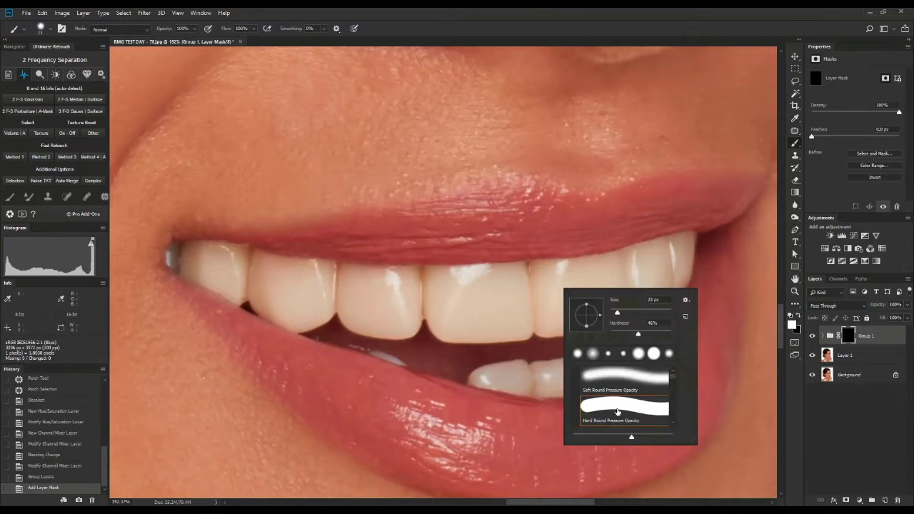
pyautogui.moveTo(553, 290); pyautogui.dragTo(551, 241)
pyautogui.rightClick(571, 293)
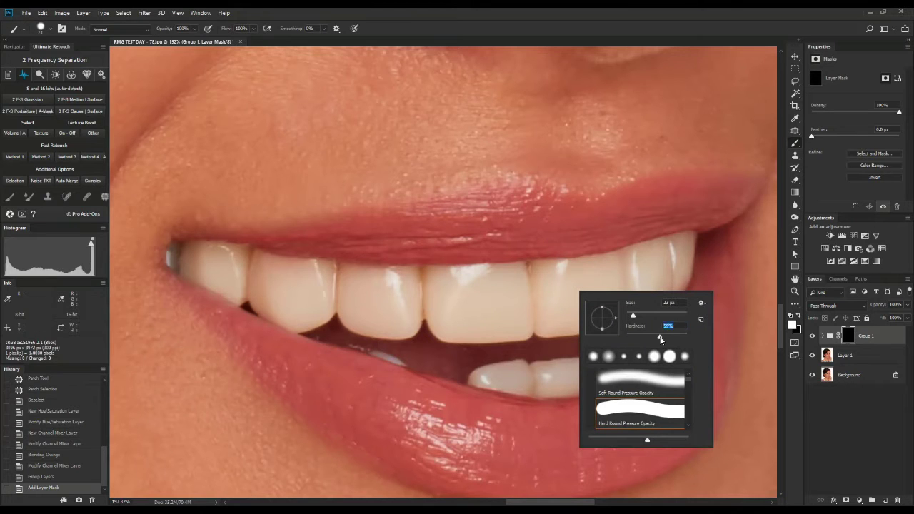
pyautogui.press('Return')
# Paint white on the group's mask over all the upper teeth to whiten them.
pyautogui.scroll(3, 593, 283)
pyautogui.click(592, 298)
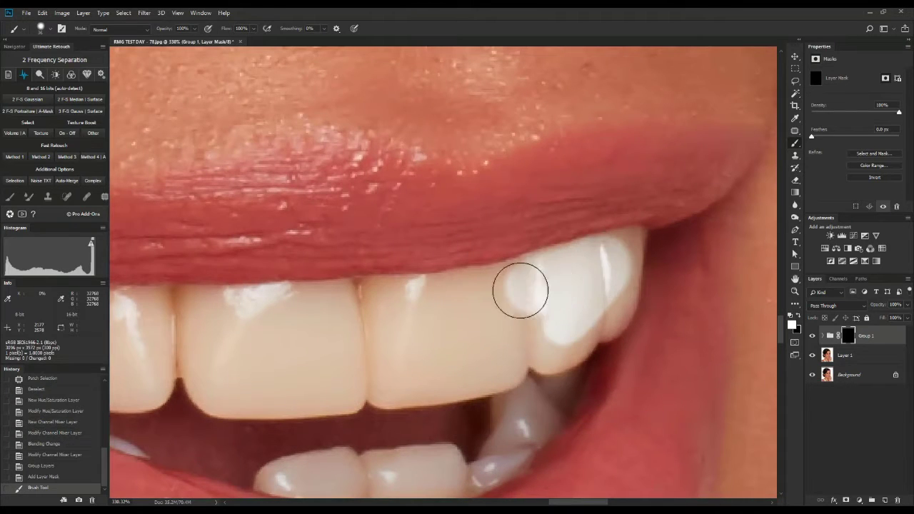
pyautogui.moveTo(520, 290)
pyautogui.mouseDown()
pyautogui.moveTo(602, 271)
pyautogui.moveTo(604, 300)
pyautogui.mouseUp()
pyautogui.moveTo(624, 247)
pyautogui.mouseDown()
pyautogui.moveTo(620, 297)
pyautogui.moveTo(571, 336)
pyautogui.mouseUp()
pyautogui.hscroll(-3, 585, 321)
pyautogui.moveTo(607, 302)
pyautogui.mouseDown()
pyautogui.moveTo(577, 351)
pyautogui.moveTo(504, 304)
pyautogui.moveTo(444, 319)
pyautogui.moveTo(467, 311)
pyautogui.moveTo(565, 356)
pyautogui.moveTo(483, 367)
pyautogui.moveTo(424, 336)
pyautogui.moveTo(393, 299)
pyautogui.mouseUp()
pyautogui.hscroll(-3, 445, 318)
pyautogui.hscroll(-3, 592, 357)
pyautogui.hscroll(-5, 516, 324)
pyautogui.moveTo(564, 286)
pyautogui.mouseDown()
pyautogui.moveTo(535, 309)
pyautogui.moveTo(461, 327)
pyautogui.moveTo(500, 361)
pyautogui.moveTo(536, 363)
pyautogui.moveTo(563, 357)
pyautogui.moveTo(524, 320)
pyautogui.moveTo(455, 306)
pyautogui.moveTo(503, 365)
pyautogui.moveTo(550, 367)
pyautogui.mouseUp()
pyautogui.hscroll(-6, 602, 343)
pyautogui.moveTo(485, 346); pyautogui.dragTo(563, 377)
pyautogui.moveTo(526, 339)
pyautogui.mouseDown()
pyautogui.moveTo(494, 314)
pyautogui.moveTo(428, 306)
pyautogui.moveTo(416, 319)
pyautogui.mouseUp()
pyautogui.press('[')
# Paint white on the group's mask over the lower teeth, including those in the shaded corner of the mouth, resizing the brush to fit.
pyautogui.scroll(-4, 421, 311)
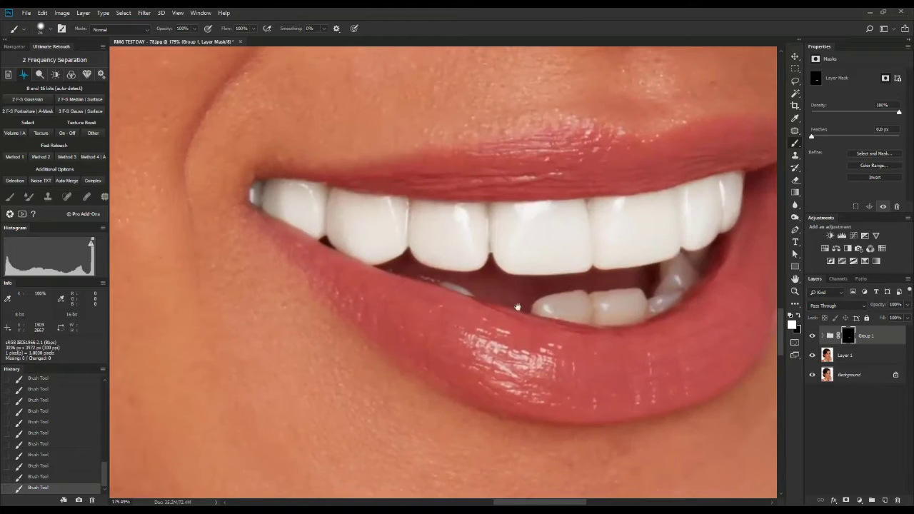
pyautogui.scroll(5, 703, 254)
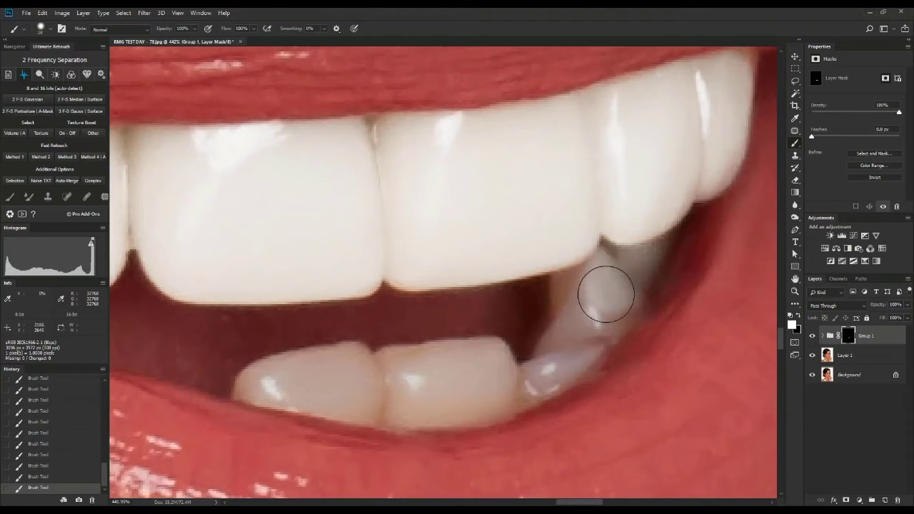
pyautogui.moveTo(606, 293); pyautogui.dragTo(577, 322)
pyautogui.moveTo(631, 303); pyautogui.dragTo(617, 316)
pyautogui.moveTo(598, 318); pyautogui.dragTo(602, 311)
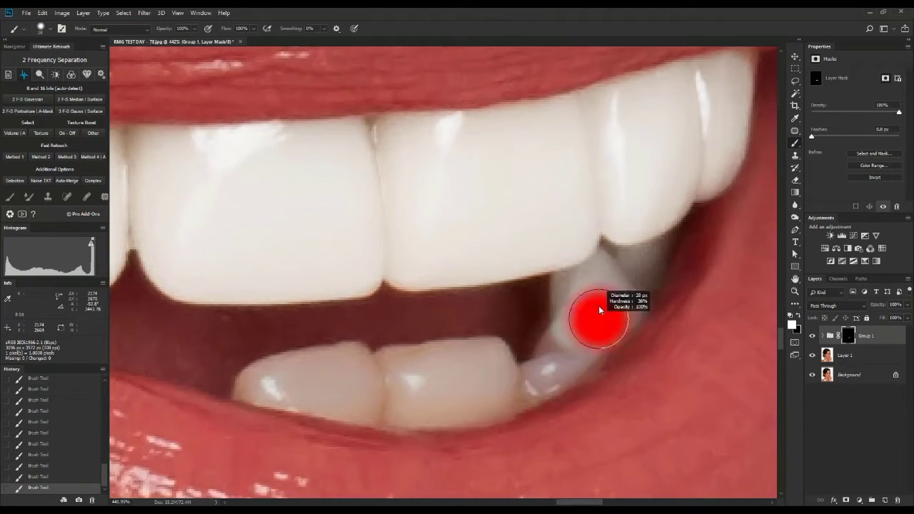
pyautogui.moveTo(575, 345); pyautogui.dragTo(498, 399)
pyautogui.moveTo(493, 392); pyautogui.dragTo(537, 379)
pyautogui.moveTo(525, 373)
pyautogui.mouseDown()
pyautogui.moveTo(537, 375)
pyautogui.moveTo(526, 359)
pyautogui.moveTo(495, 379)
pyautogui.moveTo(457, 364)
pyautogui.moveTo(572, 350)
pyautogui.moveTo(426, 364)
pyautogui.moveTo(498, 363)
pyautogui.mouseUp()
pyautogui.press('[')
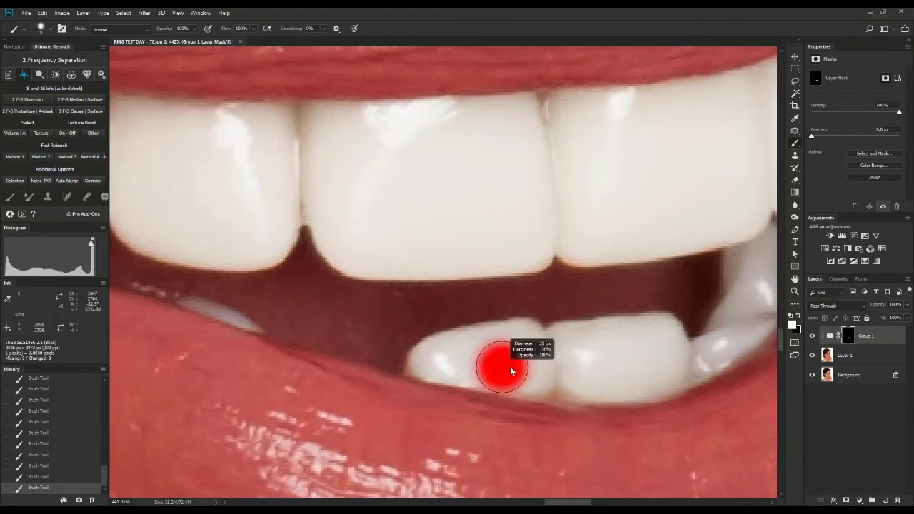
# Compare the teeth with the whitening group off and on, and lower the group's opacity to 73%.
pyautogui.moveTo(663, 327)
pyautogui.mouseDown()
pyautogui.moveTo(642, 306)
pyautogui.moveTo(567, 297)
pyautogui.moveTo(579, 308)
pyautogui.moveTo(558, 309)
pyautogui.moveTo(578, 309)
pyautogui.mouseUp()
pyautogui.click(810, 336)
pyautogui.click(810, 336)
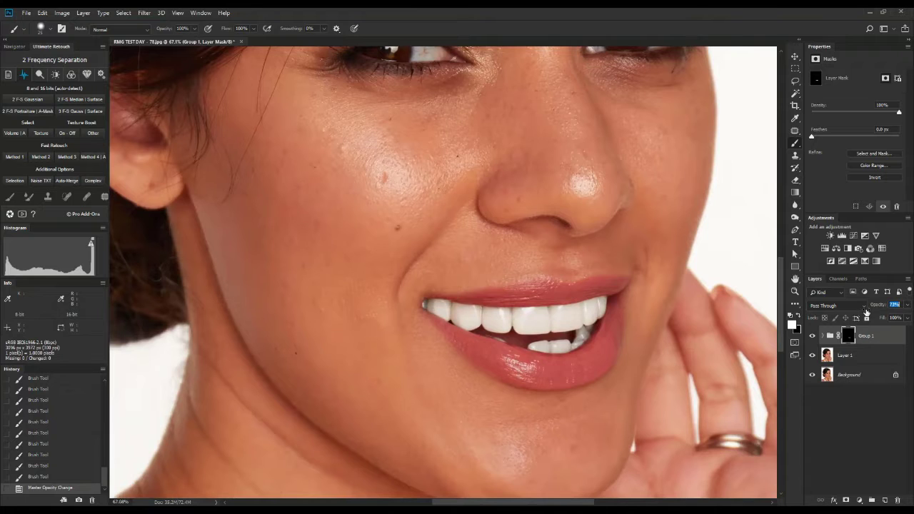
pyautogui.moveTo(558, 310); pyautogui.dragTo(582, 318)
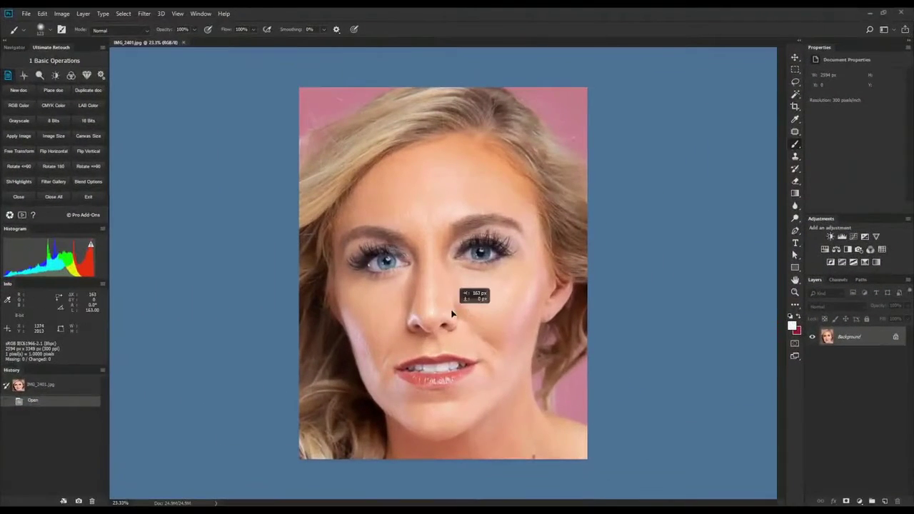
# In the IMG_2401.jpg portrait, duplicate the Background layer and open the copy in the Liquify filter.
pyautogui.moveTo(434, 314); pyautogui.dragTo(516, 265)
pyautogui.press('Return')
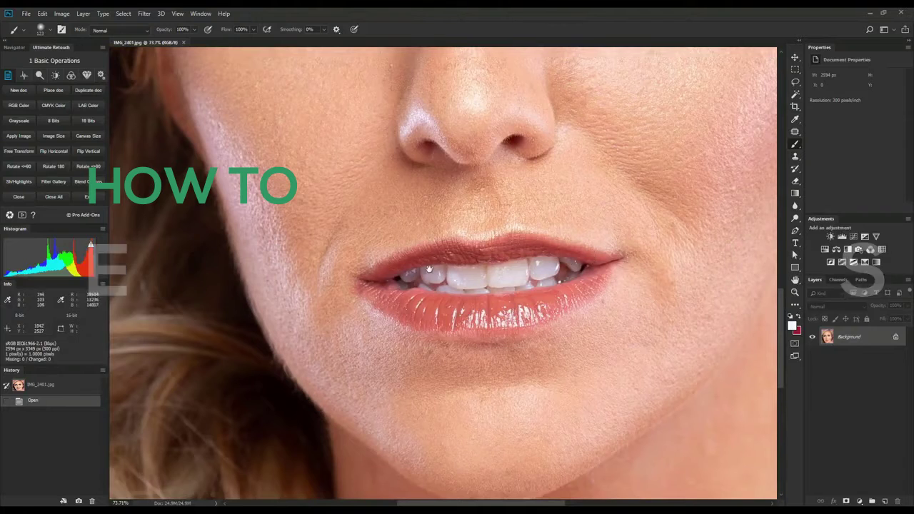
pyautogui.moveTo(432, 295); pyautogui.dragTo(428, 312)
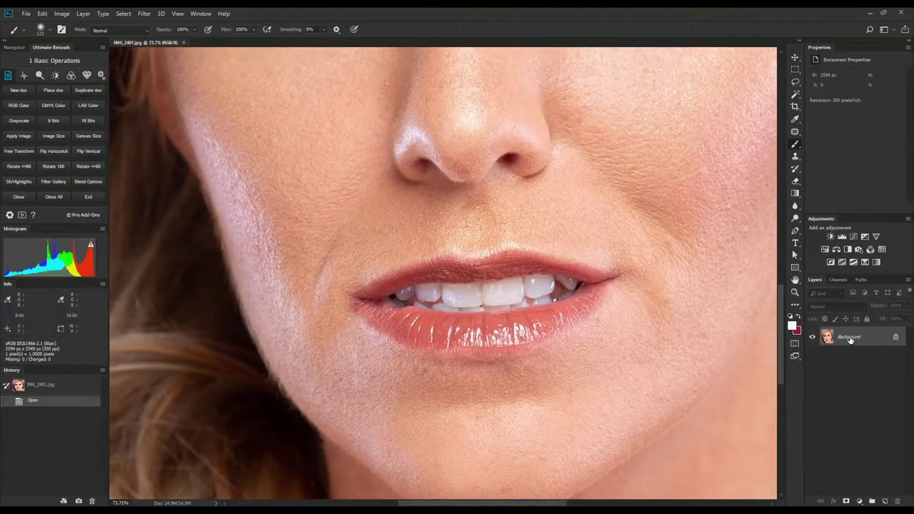
pyautogui.hotkey('ctrl', 'j')
pyautogui.click(145, 14)
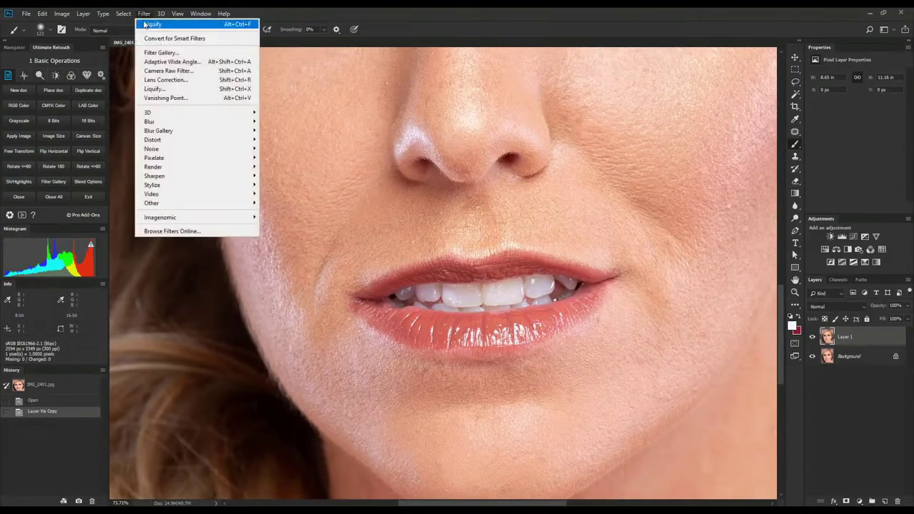
pyautogui.click(161, 89)
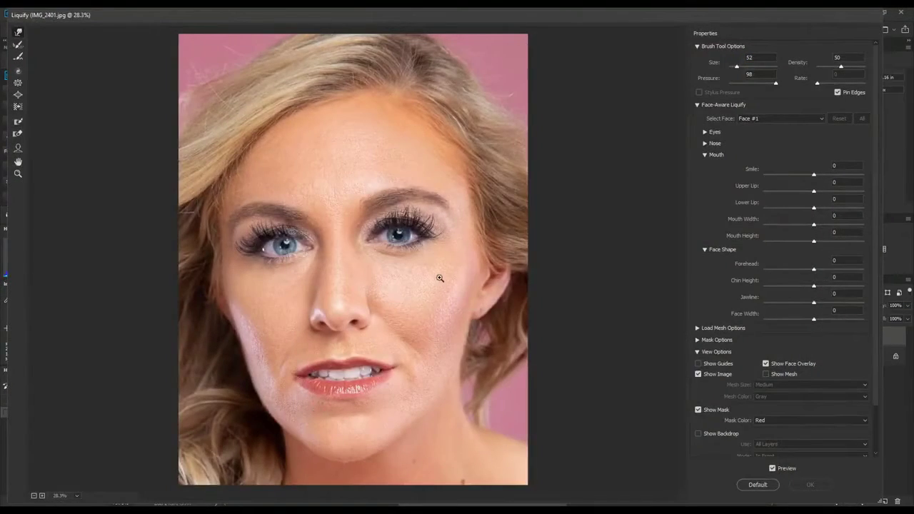
# Enlarge the Forward Warp brush to between 217 and 265 and push the right half of the upper lip's outline outward.
pyautogui.moveTo(439, 278); pyautogui.dragTo(307, 421)
pyautogui.moveTo(205, 314)
pyautogui.mouseDown()
pyautogui.moveTo(406, 295)
pyautogui.moveTo(418, 318)
pyautogui.mouseUp()
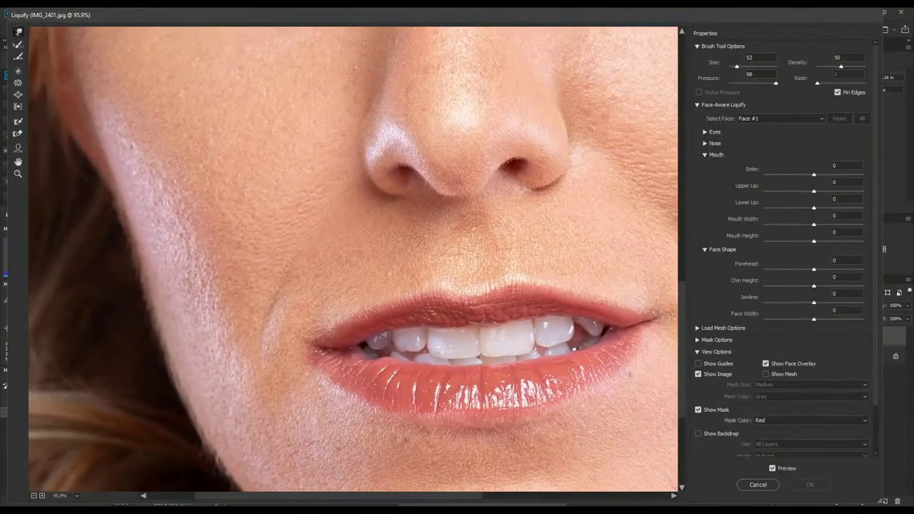
pyautogui.moveTo(431, 275)
pyautogui.mouseDown()
pyautogui.moveTo(393, 260)
pyautogui.moveTo(500, 265)
pyautogui.mouseUp()
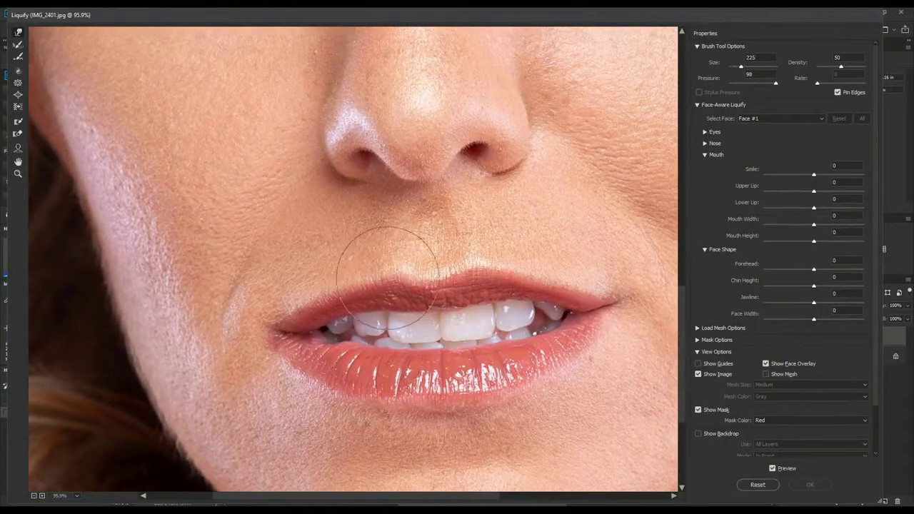
pyautogui.moveTo(383, 275)
pyautogui.mouseDown()
pyautogui.moveTo(388, 257)
pyautogui.moveTo(407, 255)
pyautogui.moveTo(439, 273)
pyautogui.mouseUp()
pyautogui.moveTo(510, 265); pyautogui.dragTo(529, 259)
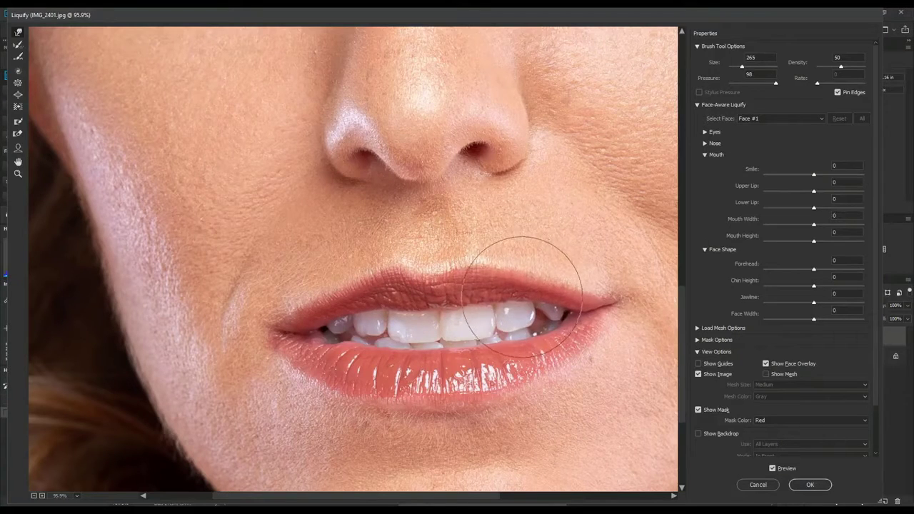
pyautogui.moveTo(500, 307); pyautogui.dragTo(457, 309)
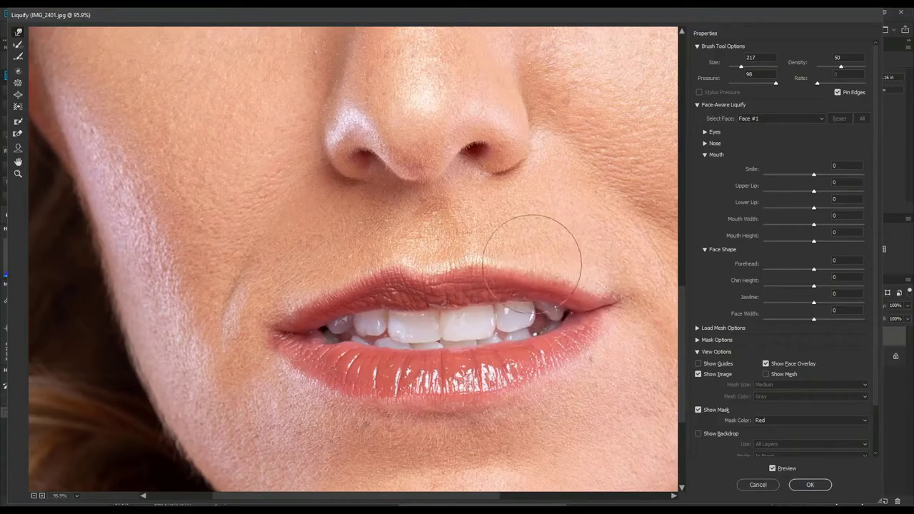
pyautogui.moveTo(493, 254); pyautogui.dragTo(510, 258)
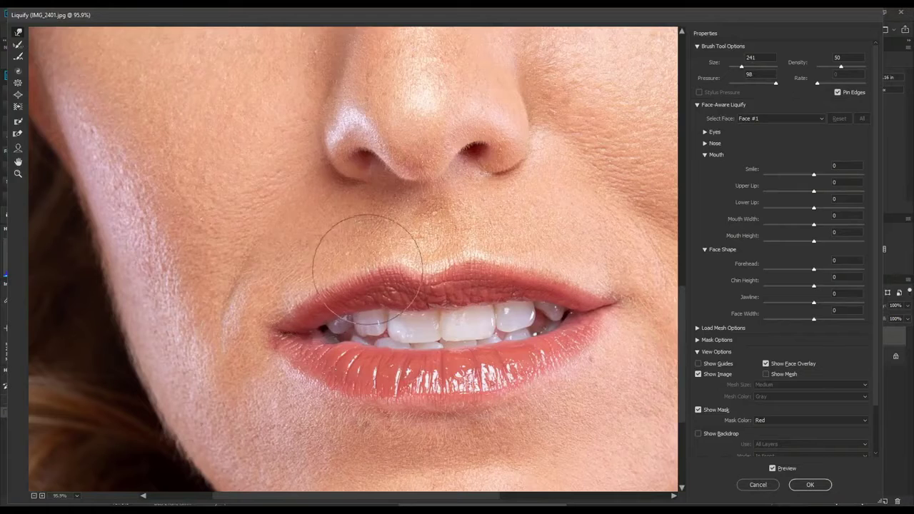
# Reshape the upper lip's left peak, cupid's bow and right slope with the warp brush sized between 169 and 241.
pyautogui.moveTo(347, 261); pyautogui.dragTo(386, 259)
pyautogui.moveTo(470, 265); pyautogui.dragTo(434, 275)
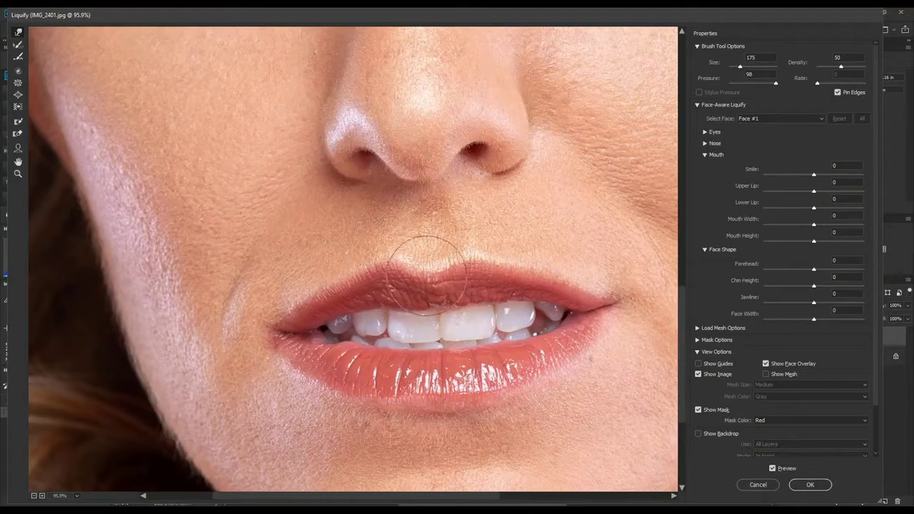
pyautogui.moveTo(509, 265); pyautogui.dragTo(528, 269)
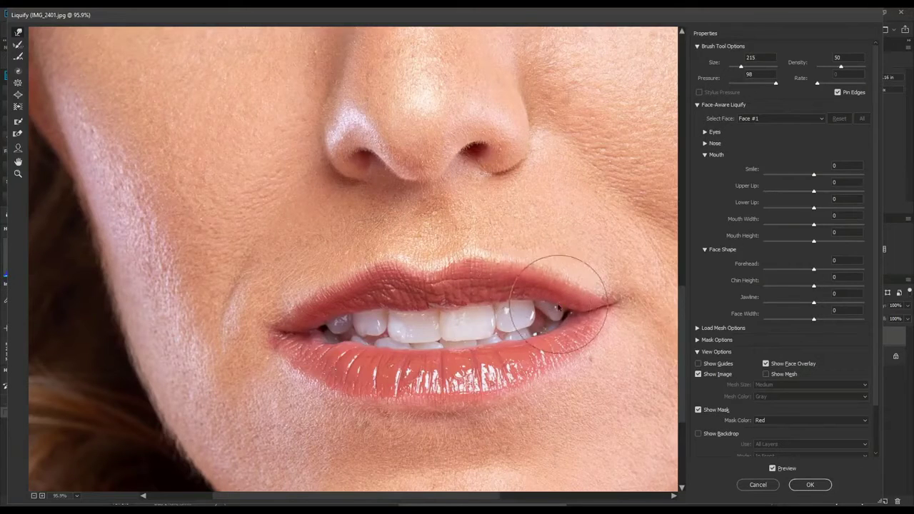
pyautogui.moveTo(557, 304); pyautogui.dragTo(534, 305)
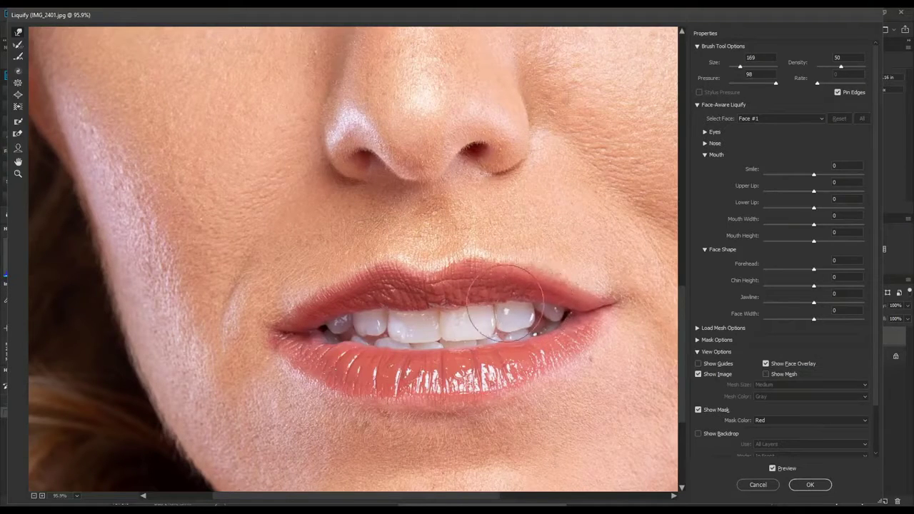
# Adjust the lower lip's inner edge, and reduce the brush size to 79 for detail work at the left corner of the mouth.
pyautogui.hscroll(-2, 457, 314)
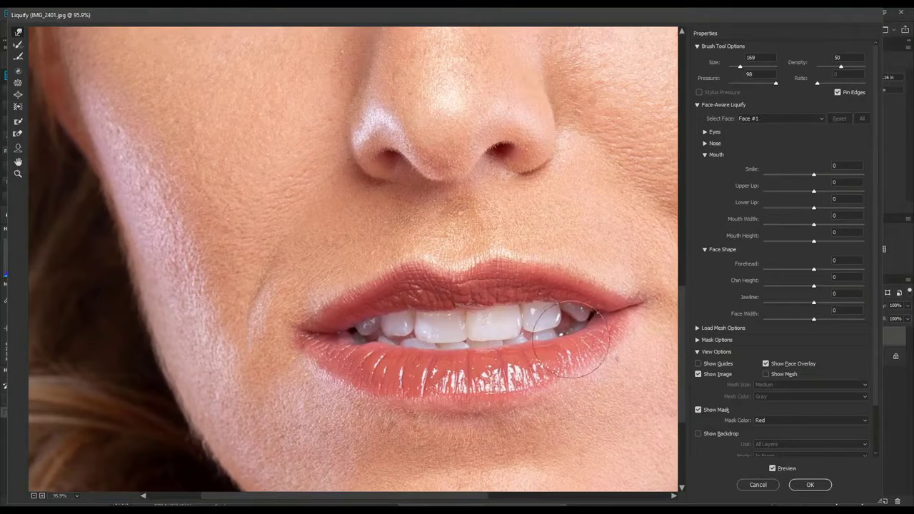
pyautogui.moveTo(463, 359); pyautogui.dragTo(488, 344)
pyautogui.moveTo(396, 329); pyautogui.dragTo(372, 333)
pyautogui.keyDown('ctrl'); pyautogui.click(373, 334); pyautogui.keyUp('ctrl')
pyautogui.moveTo(385, 260); pyautogui.dragTo(379, 298)
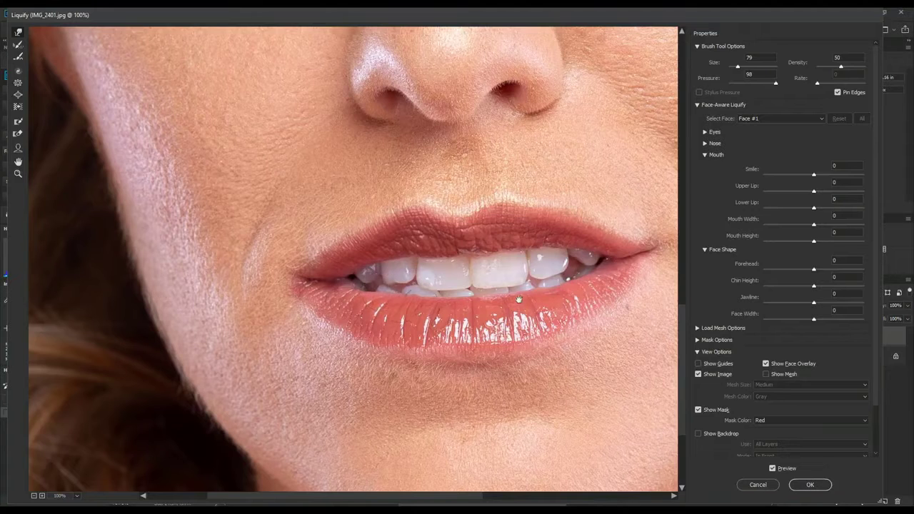
pyautogui.moveTo(519, 298); pyautogui.dragTo(489, 305)
pyautogui.scroll(1, 320, 299)
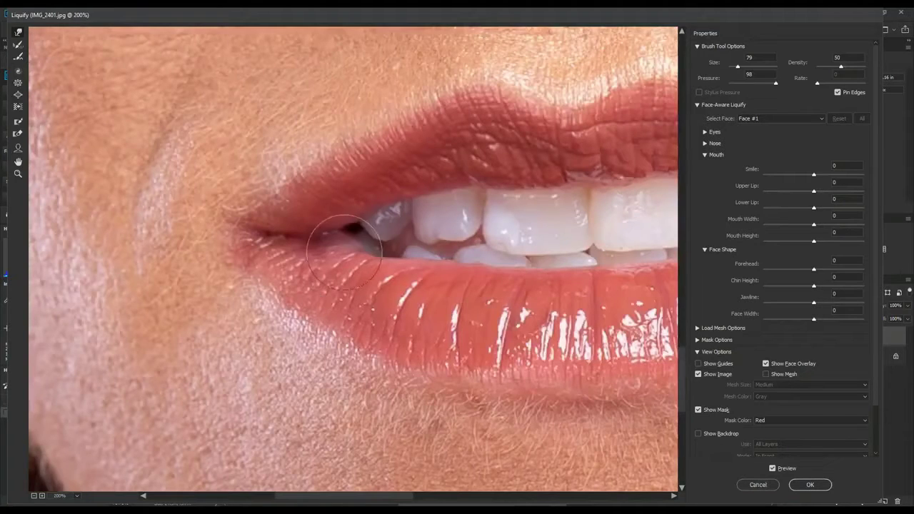
pyautogui.hscroll(5, 379, 257)
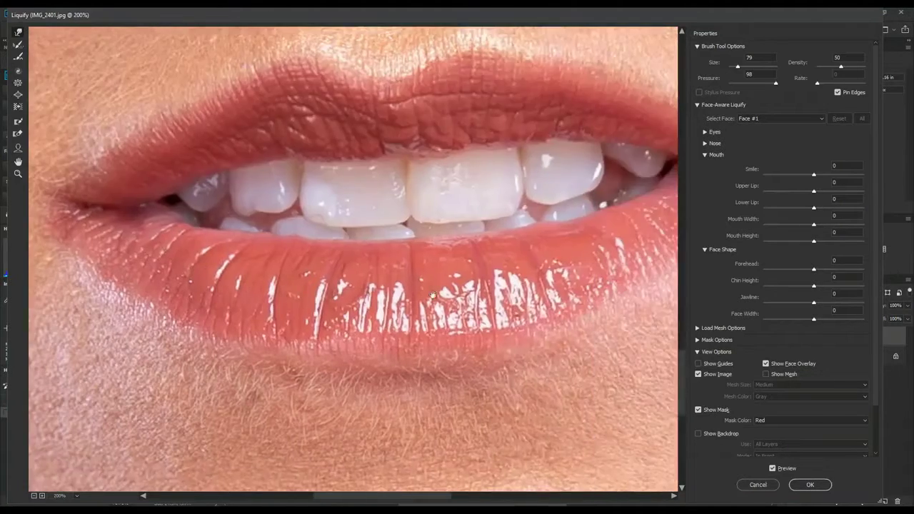
# Set the warp brush size to 197 and fill out the lower lip's outer edge from corner to corner.
pyautogui.moveTo(448, 319); pyautogui.dragTo(493, 317)
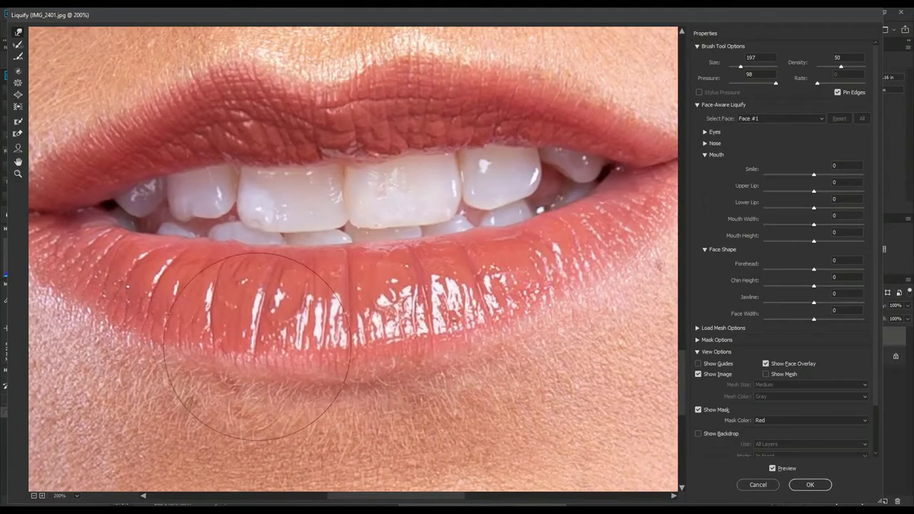
pyautogui.hscroll(2, 285, 342)
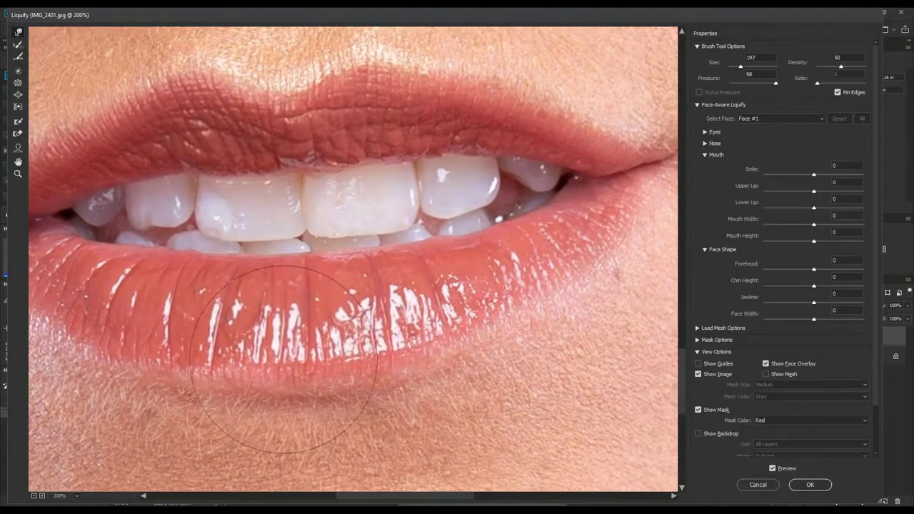
pyautogui.hscroll(2, 357, 360)
pyautogui.hscroll(2, 397, 347)
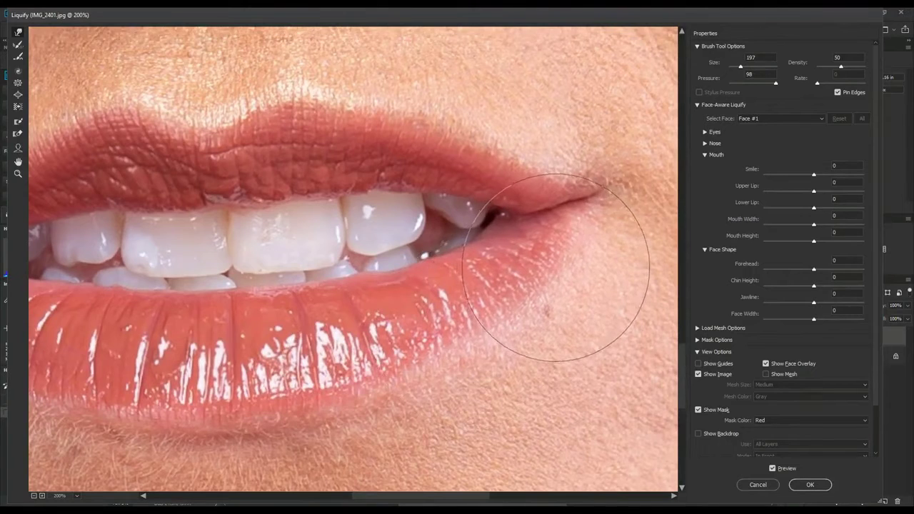
pyautogui.hscroll(-2, 519, 298)
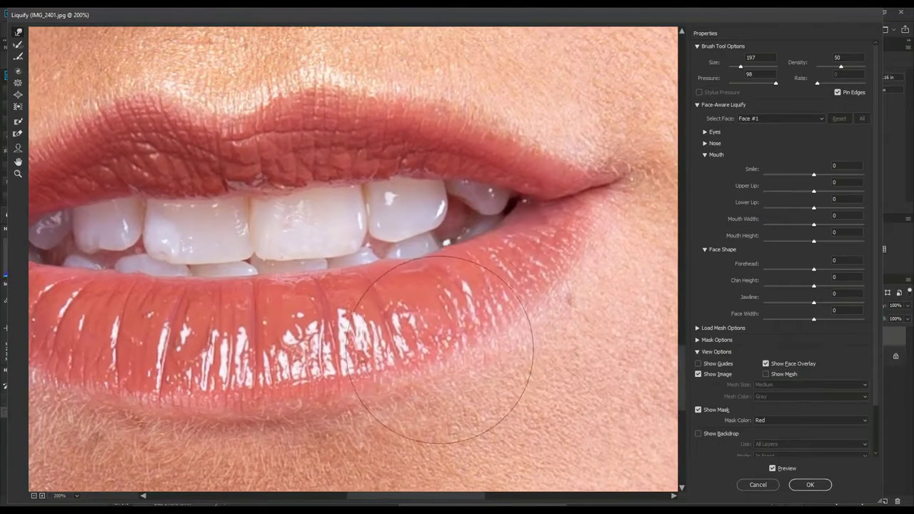
pyautogui.hscroll(-3, 449, 372)
pyautogui.hscroll(-2, 464, 357)
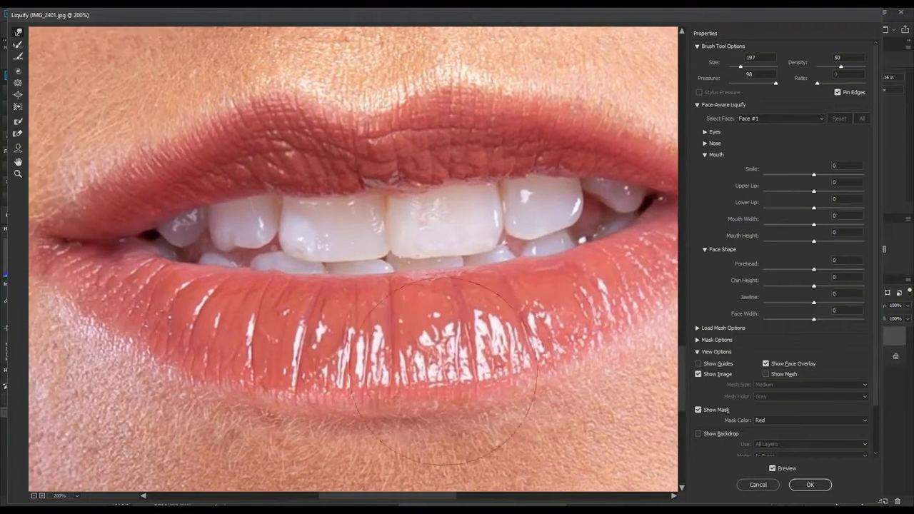
pyautogui.hscroll(-4, 399, 375)
pyautogui.hscroll(-3, 286, 357)
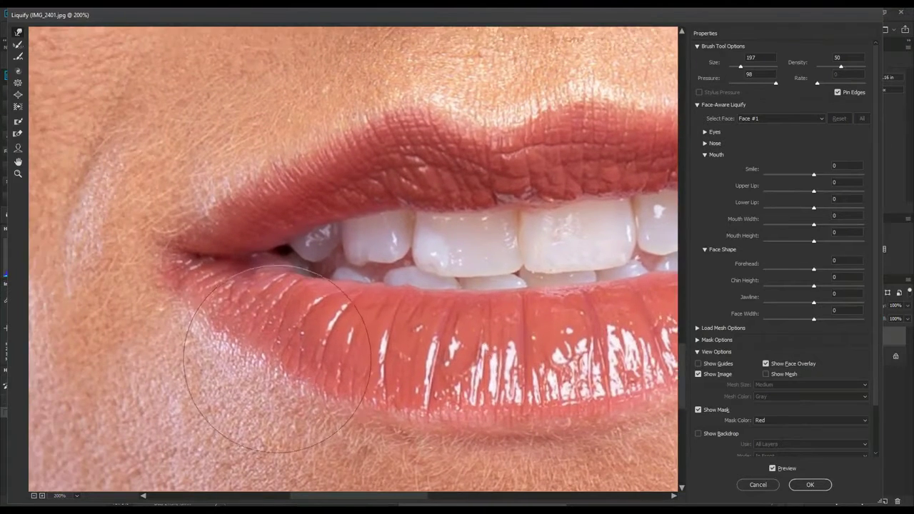
pyautogui.moveTo(182, 326); pyautogui.dragTo(175, 303)
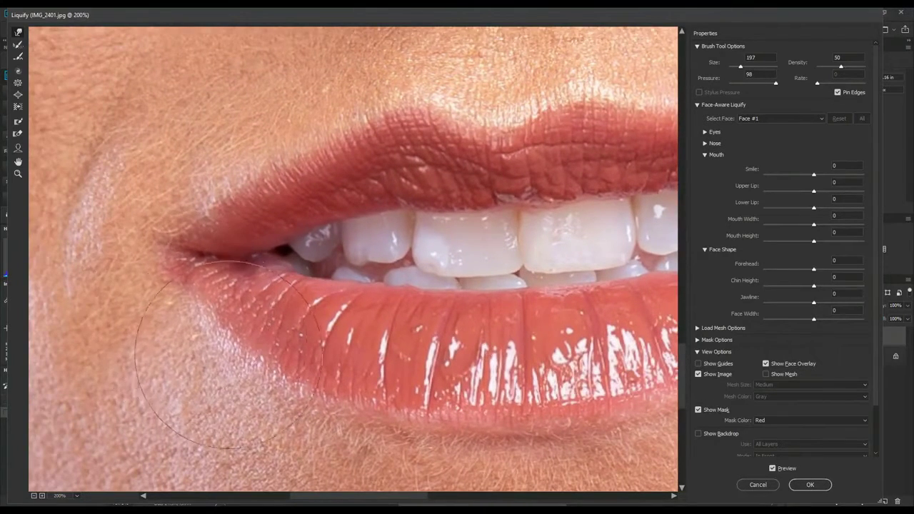
pyautogui.moveTo(232, 357); pyautogui.dragTo(228, 342)
# Enlarge the warp brush to 291 and smooth the overall curve of the lower lip's outer edge.
pyautogui.hotkey('ctrl', '-')
pyautogui.moveTo(244, 404); pyautogui.dragTo(297, 361)
pyautogui.hscroll(2, 307, 350)
pyautogui.scroll(1, 307, 350)
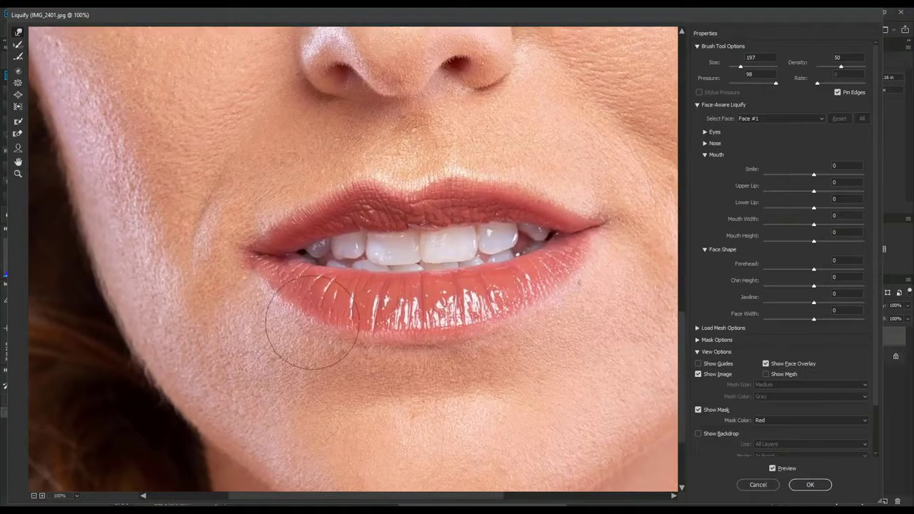
pyautogui.moveTo(362, 319); pyautogui.dragTo(438, 327)
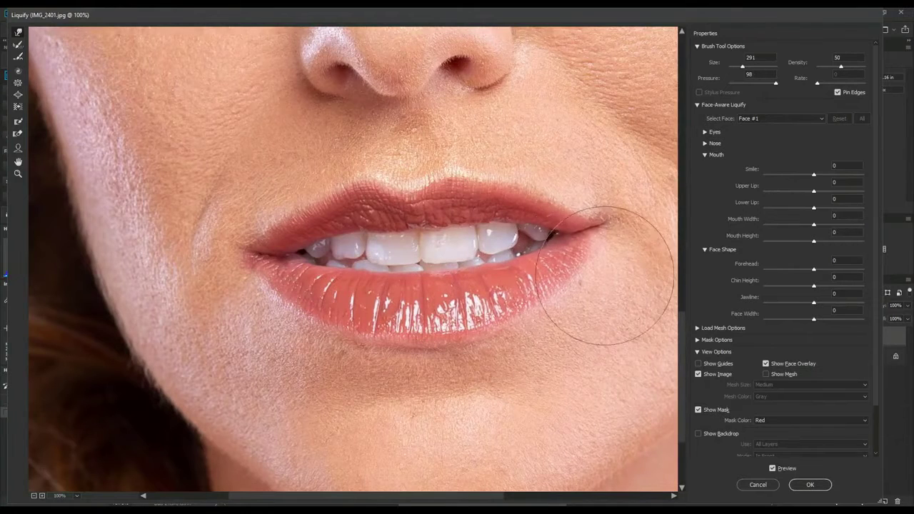
# Refine the upper lip's peaks and its inner edge above the front teeth, reducing the warp brush size from 291 to 162.
pyautogui.moveTo(594, 258); pyautogui.dragTo(577, 322)
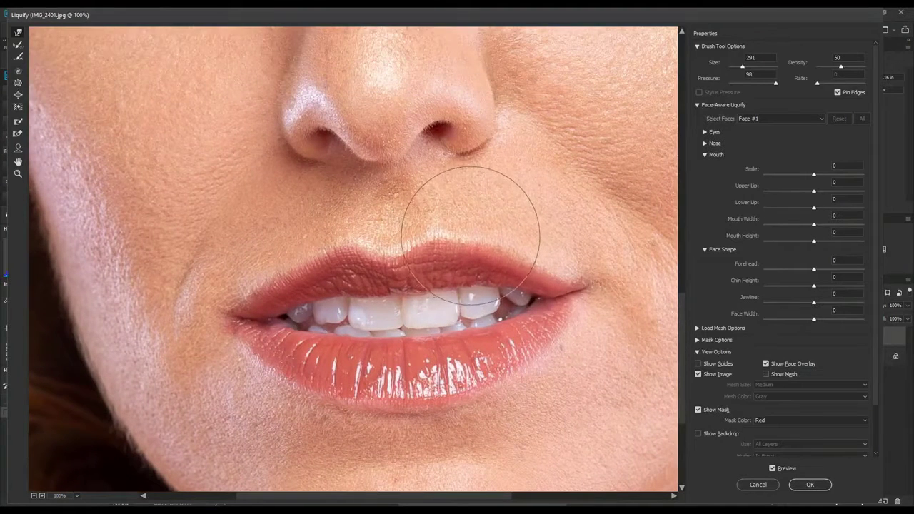
pyautogui.moveTo(321, 237)
pyautogui.mouseDown()
pyautogui.moveTo(295, 250)
pyautogui.moveTo(295, 238)
pyautogui.moveTo(351, 235)
pyautogui.mouseUp()
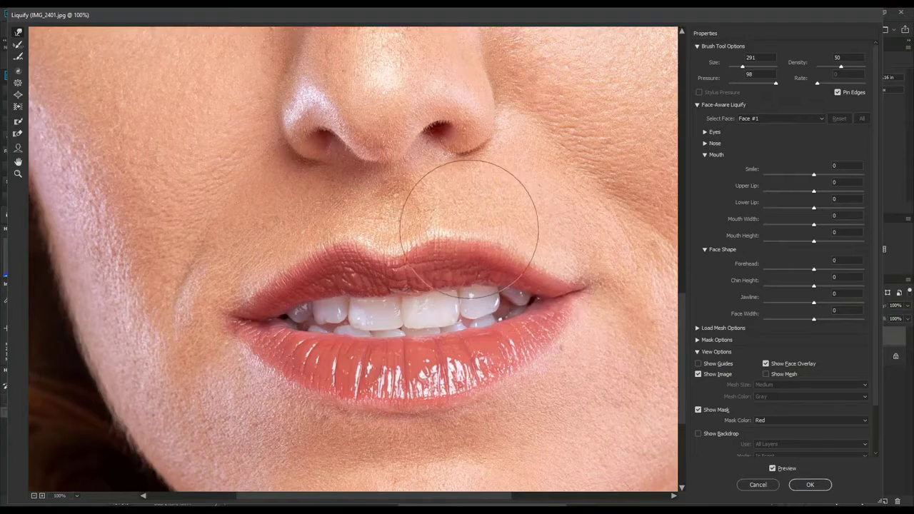
pyautogui.hotkey('ctrl', '-')
pyautogui.moveTo(434, 232); pyautogui.dragTo(451, 298)
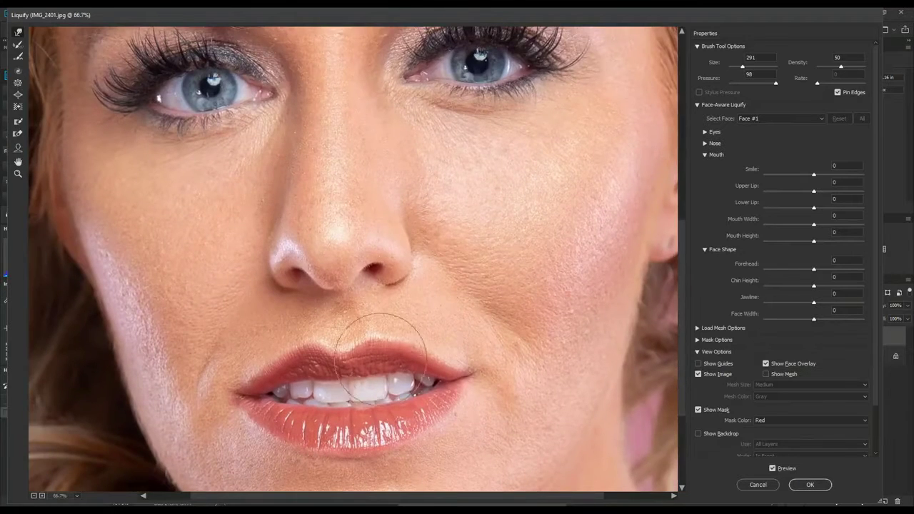
pyautogui.moveTo(388, 374); pyautogui.dragTo(374, 381)
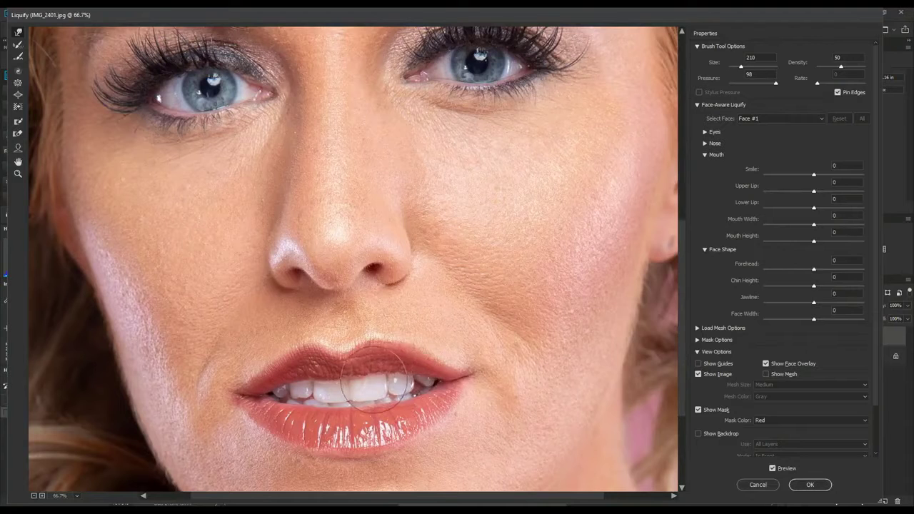
pyautogui.moveTo(372, 378); pyautogui.dragTo(346, 376)
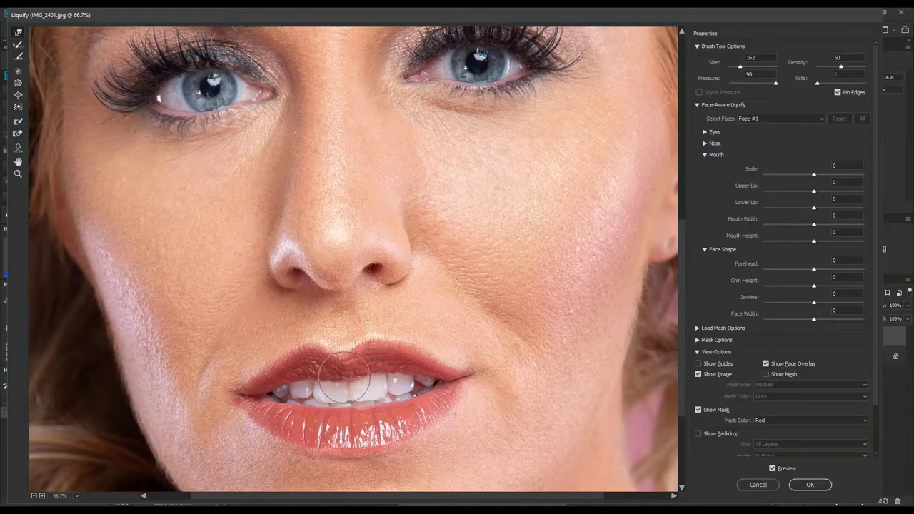
# Undo the last warp above the front teeth, refine the upper lip's left slope with brush size 225, and apply the Liquify filter.
pyautogui.moveTo(335, 379)
pyautogui.mouseDown()
pyautogui.moveTo(324, 383)
pyautogui.moveTo(334, 404)
pyautogui.moveTo(353, 401)
pyautogui.mouseUp()
pyautogui.hotkey('ctrl', 'z')
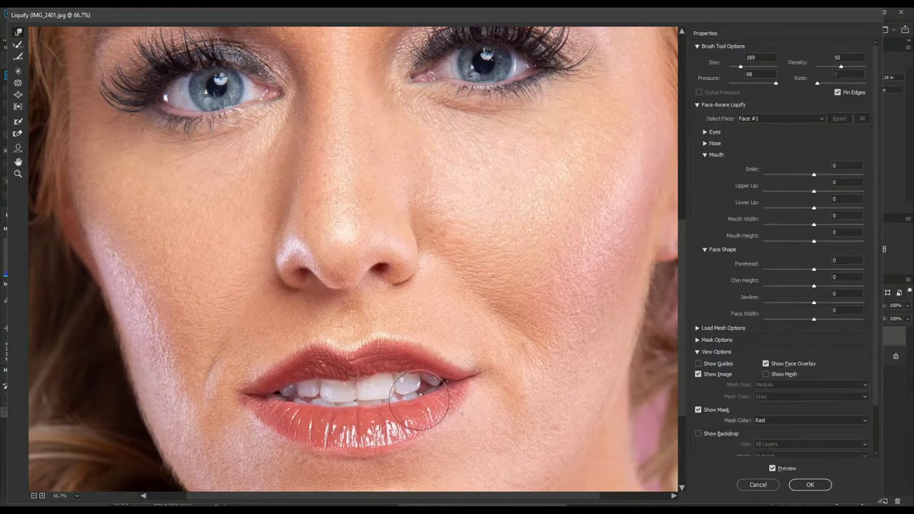
pyautogui.moveTo(308, 359)
pyautogui.mouseDown()
pyautogui.moveTo(276, 357)
pyautogui.moveTo(289, 352)
pyautogui.mouseUp()
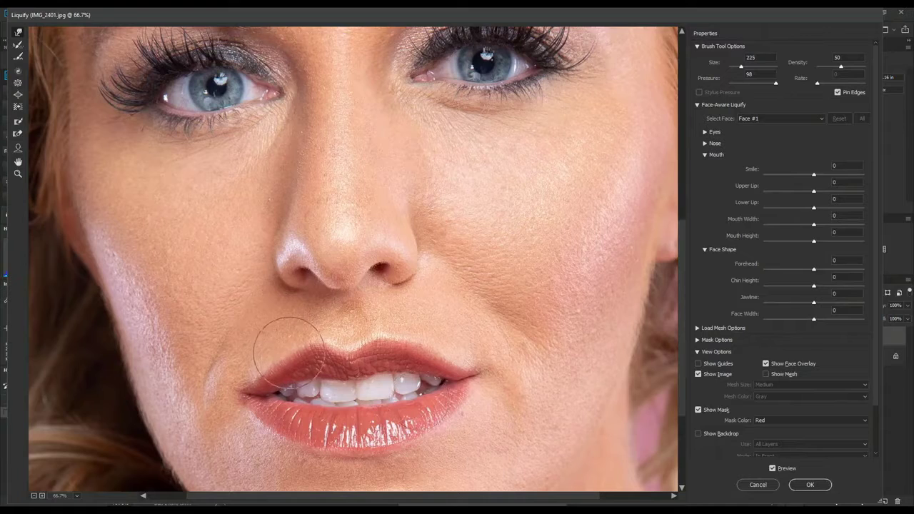
pyautogui.press('Return')
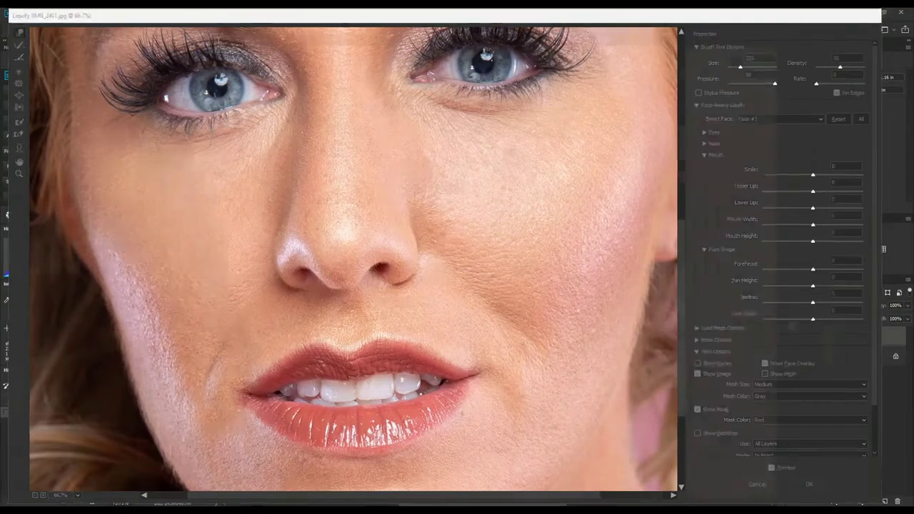
# Add a Levels adjustment with input levels 11, 1.11 and 247, and invert its mask to black.
pyautogui.hotkey('ctrl', '0')
pyautogui.scroll(3, 552, 384)
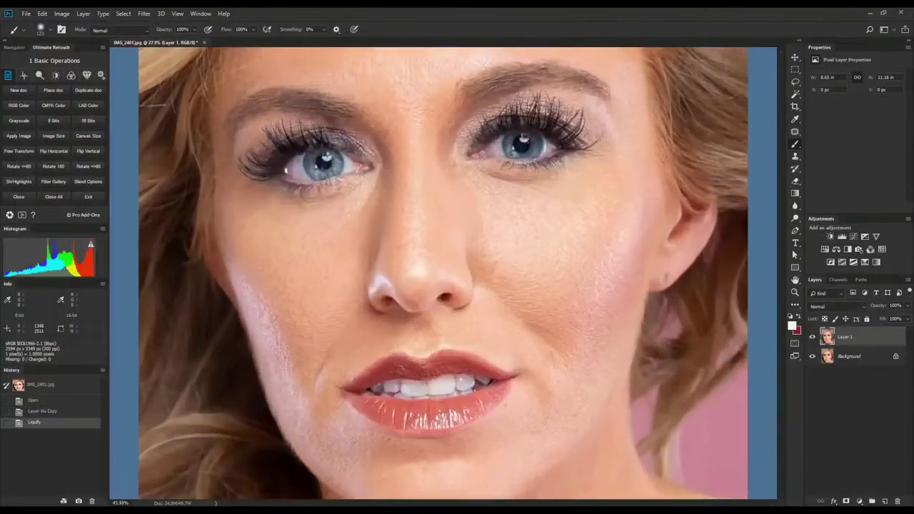
pyautogui.click(841, 237)
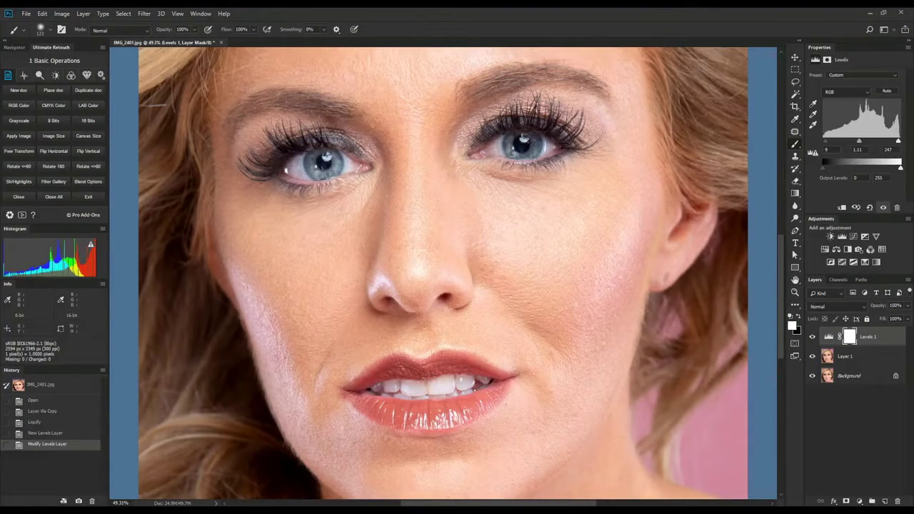
pyautogui.moveTo(602, 386); pyautogui.dragTo(622, 335)
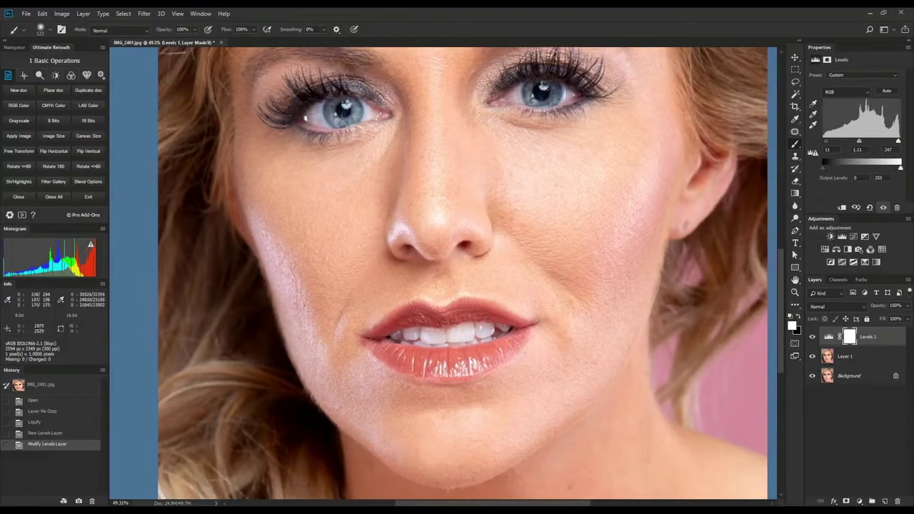
pyautogui.hotkey('ctrl', 'i')
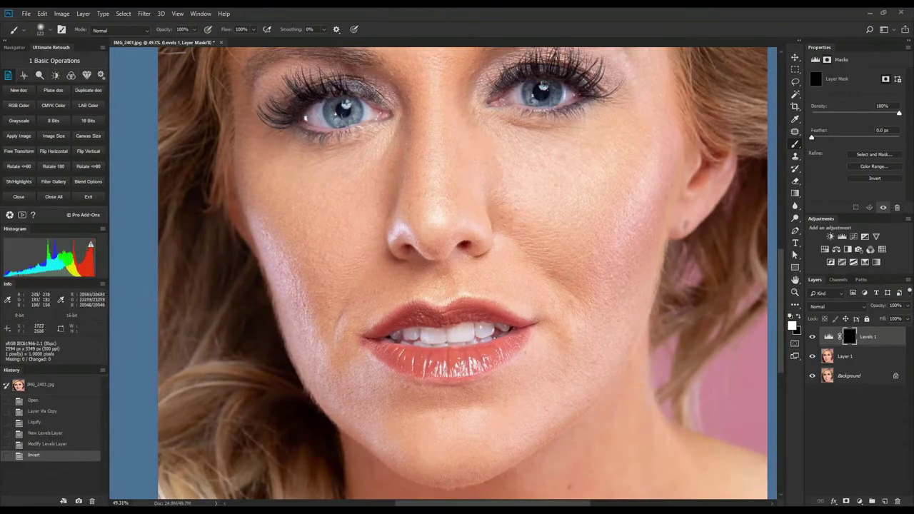
# Paint white on the Levels mask over the right side and centre of the lower lip with a soft brush.
pyautogui.press('b')
pyautogui.press('b')
pyautogui.press('b')
pyautogui.press('b')
pyautogui.moveTo(481, 369); pyautogui.dragTo(529, 366)
pyautogui.keyDown('alt'); pyautogui.rightClick(571, 321); pyautogui.keyUp('alt')
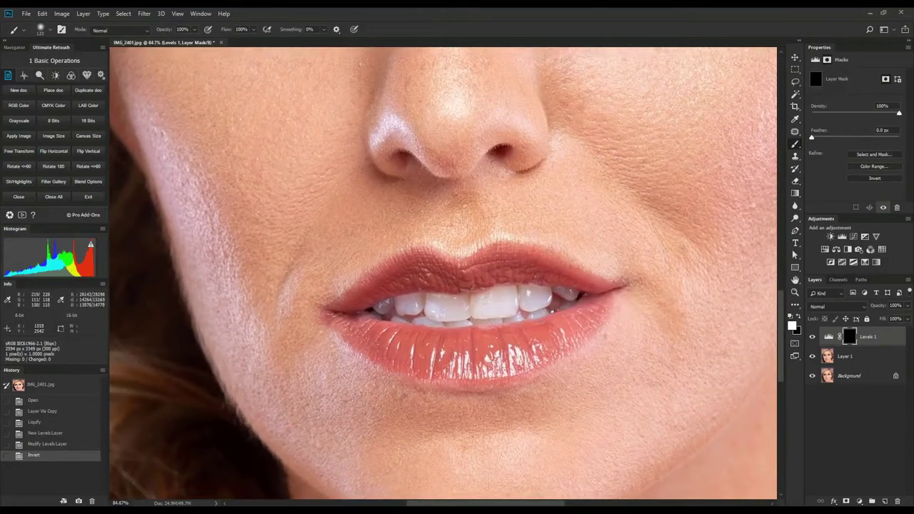
pyautogui.click(565, 327)
pyautogui.click(545, 339)
pyautogui.click(523, 347)
pyautogui.click(499, 349)
pyautogui.keyDown('alt'); pyautogui.rightClick(481, 347); pyautogui.keyUp('alt')
pyautogui.click(473, 355)
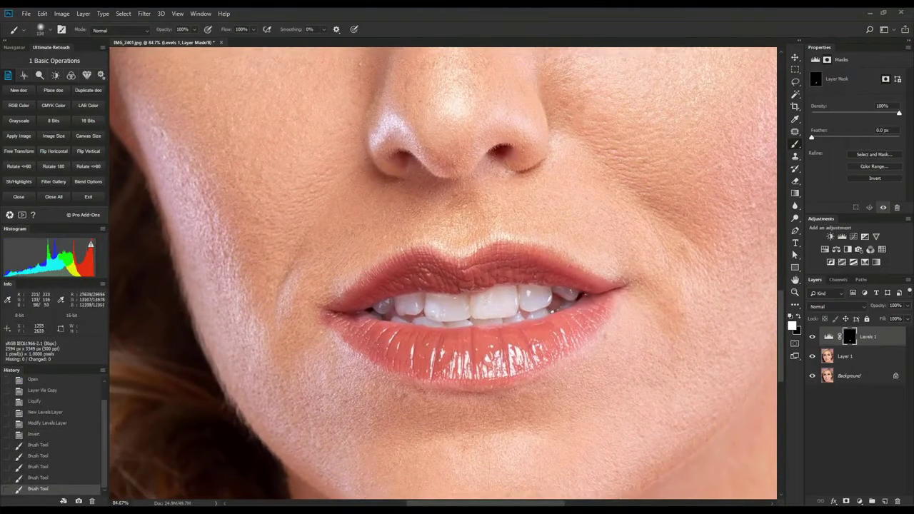
# Paint the Levels brightening across the rest of the lower lip, adjusting the soft brush size to suit its width.
pyautogui.moveTo(389, 331); pyautogui.dragTo(422, 334)
pyautogui.keyDown('alt'); pyautogui.rightClick(419, 338); pyautogui.keyUp('alt')
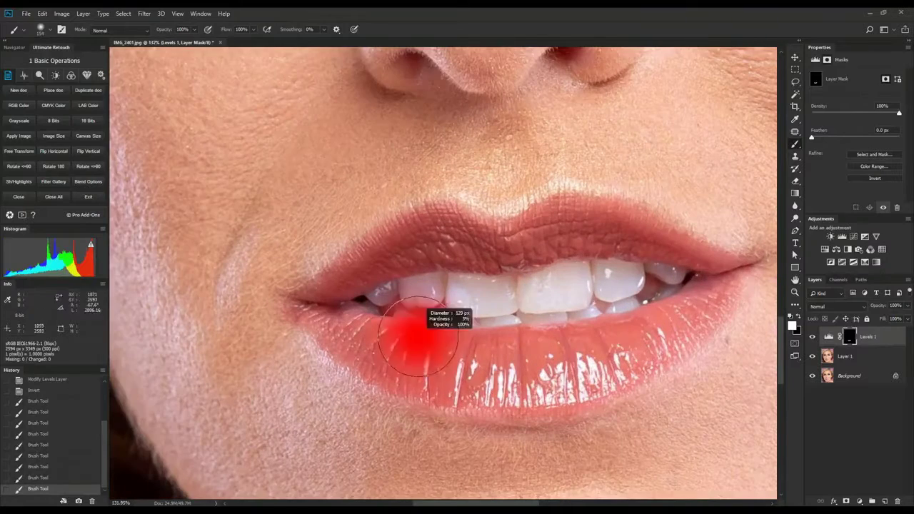
pyautogui.moveTo(397, 362); pyautogui.dragTo(493, 362)
pyautogui.keyDown('alt'); pyautogui.rightClick(497, 361); pyautogui.keyUp('alt')
pyautogui.keyDown('alt'); pyautogui.rightClick(699, 308); pyautogui.keyUp('alt')
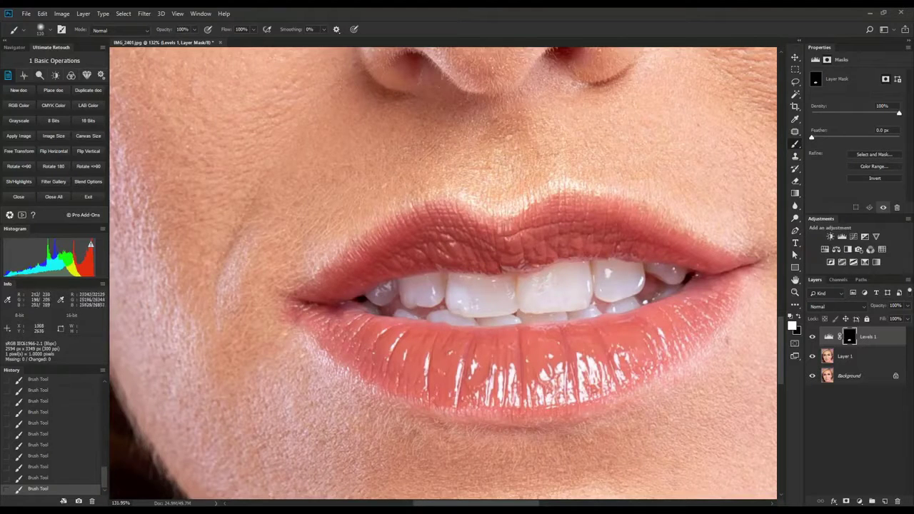
# View the whole portrait and compare the retouch with the original Background layer.
pyautogui.scroll(-5, 443, 271)
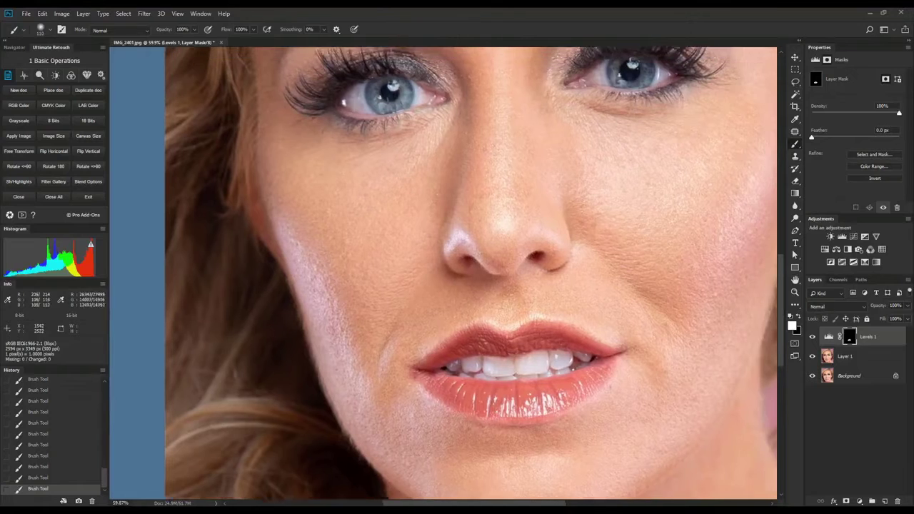
pyautogui.scroll(-3, 635, 364)
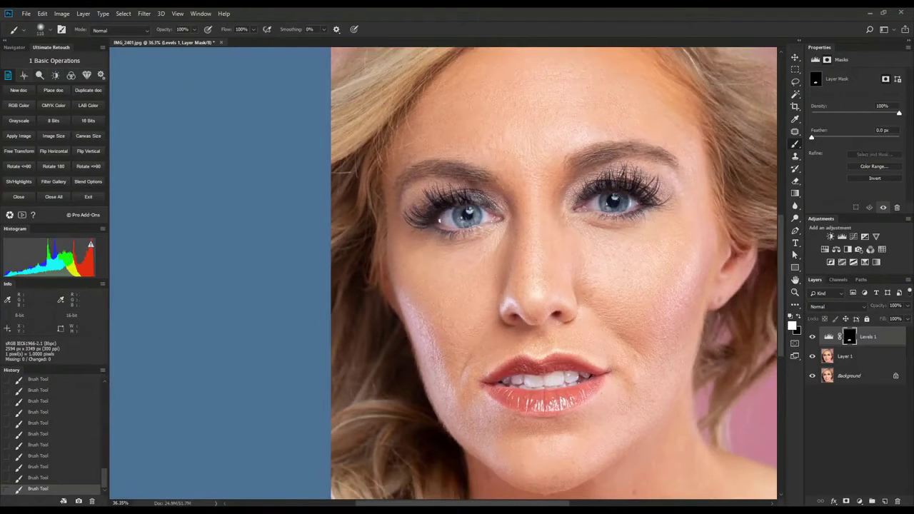
pyautogui.scroll(-3, 445, 341)
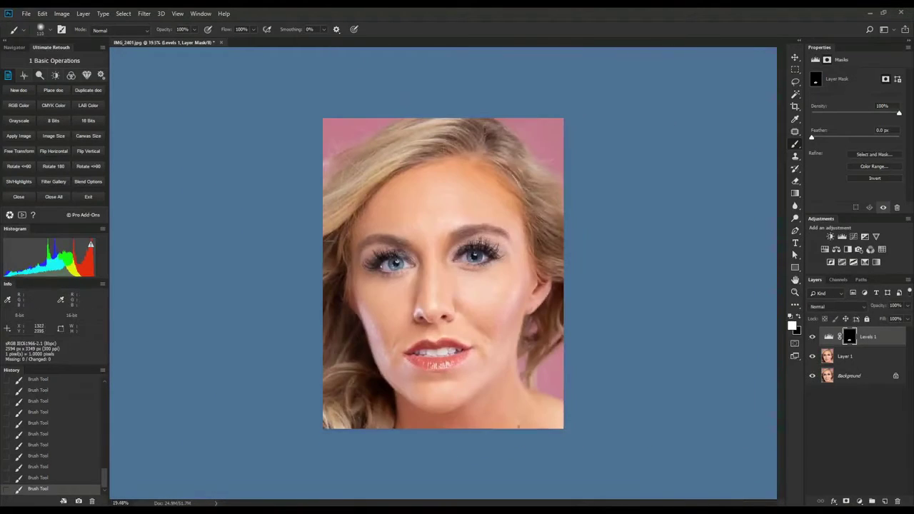
pyautogui.scroll(1, 443, 273)
pyautogui.keyDown('alt'); pyautogui.click(811, 375); pyautogui.keyUp('alt')
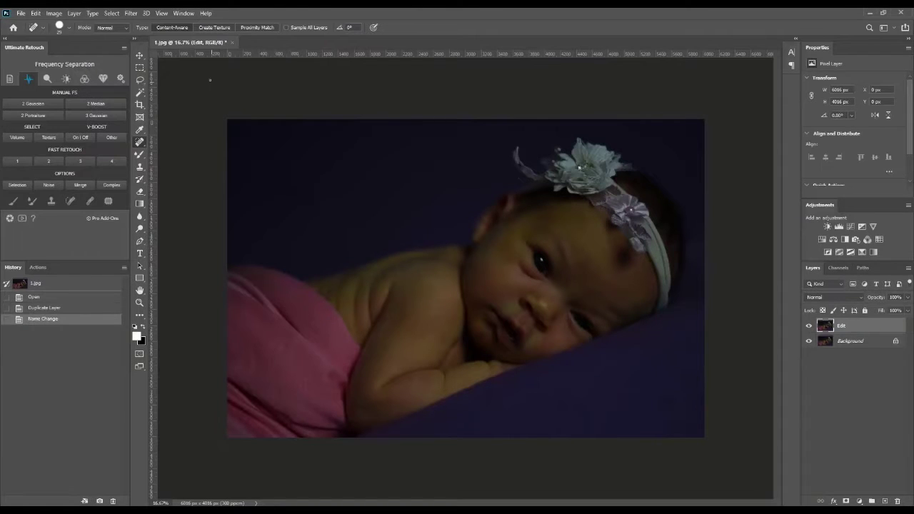
# Apply Camera Raw to the baby photo's Edit layer: Exposure +2.10, Contrast -16, Highlights -9, Shadows +10, Whites +16, Blacks -12, Texture +8, with lower Clarity and Dehaze.
pyautogui.click(131, 12)
pyautogui.click(169, 71)
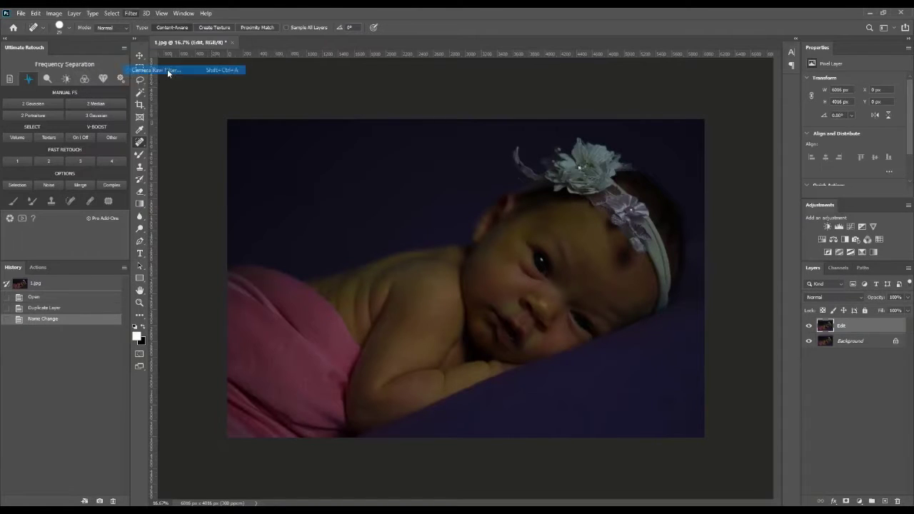
pyautogui.moveTo(824, 236); pyautogui.dragTo(847, 236)
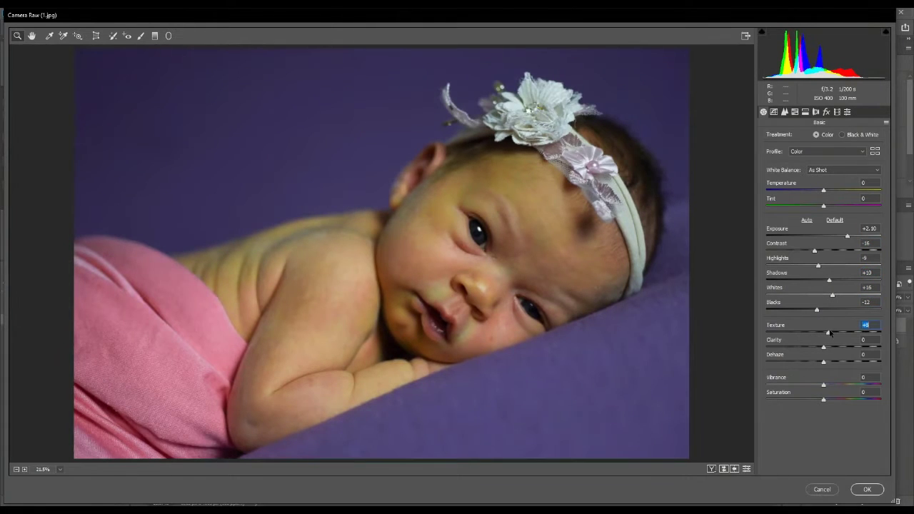
pyautogui.moveTo(818, 347); pyautogui.dragTo(819, 348)
pyautogui.moveTo(823, 362); pyautogui.dragTo(818, 363)
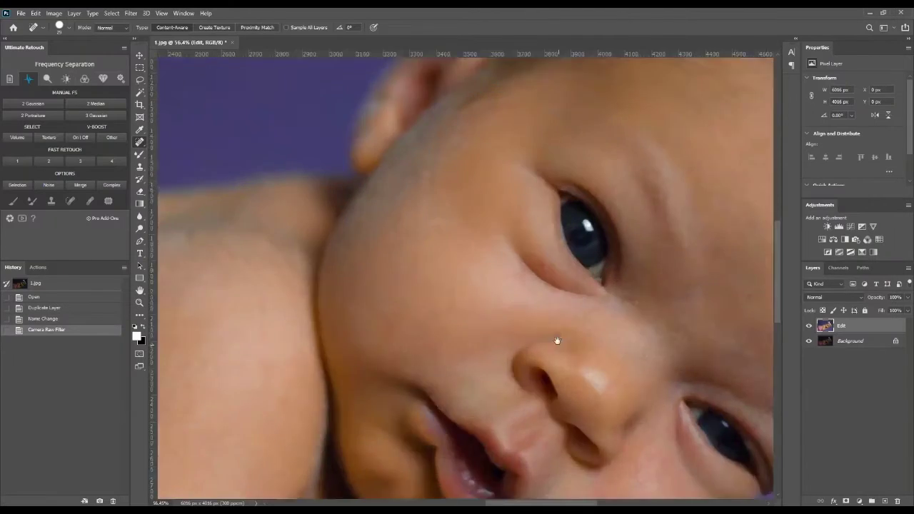
# Remove the small skin blemishes around the baby's upper eye, nose bridge and cheek with the Spot Healing Brush.
pyautogui.click(545, 304)
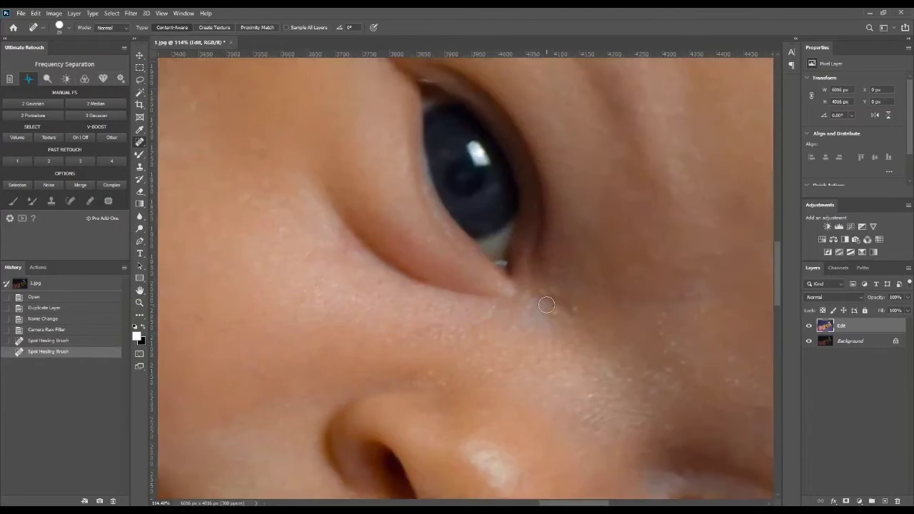
pyautogui.click(524, 296)
pyautogui.click(492, 330)
pyautogui.moveTo(574, 317); pyautogui.dragTo(620, 275)
pyautogui.click(620, 276)
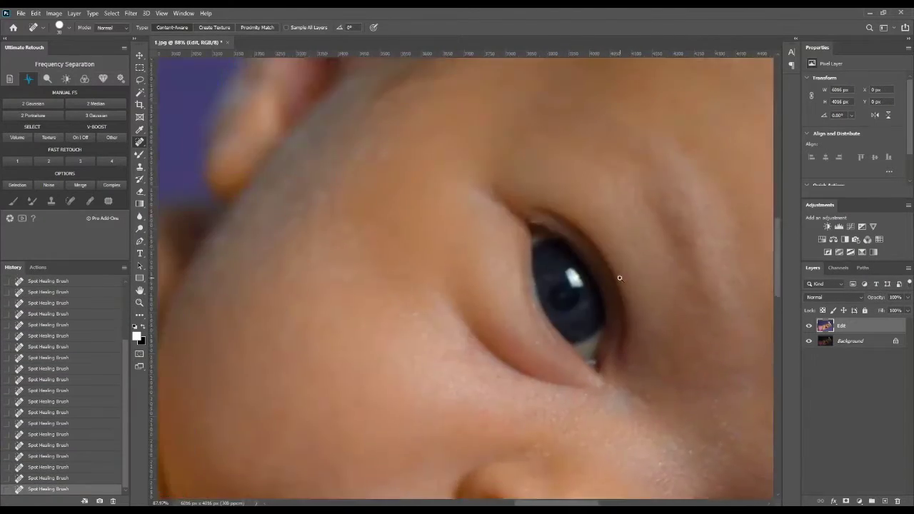
pyautogui.scroll(-5, 603, 246)
pyautogui.scroll(3, 604, 245)
pyautogui.click(610, 347)
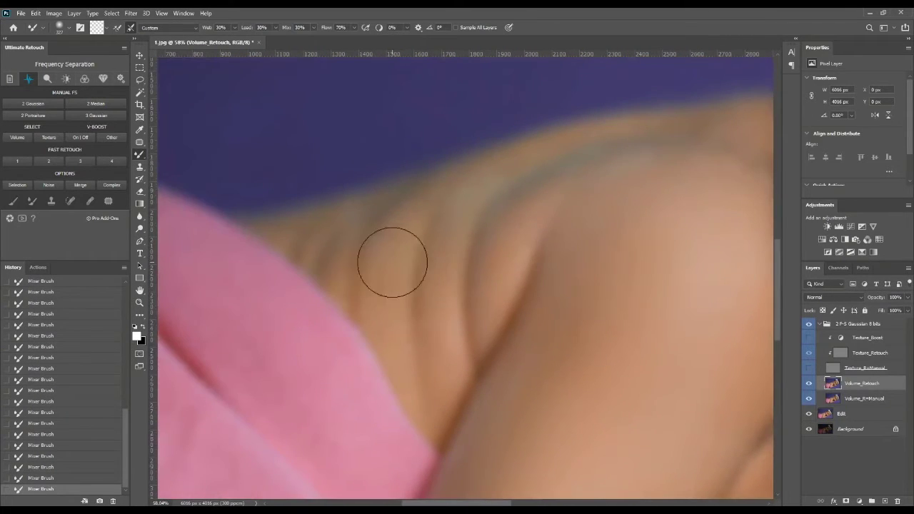
# Blend the skin tones of the baby's back, shoulder and upper cheek on the Volume_Retouch layer with the Mixer Brush.
pyautogui.moveTo(682, 174); pyautogui.dragTo(504, 210)
pyautogui.moveTo(637, 321); pyautogui.dragTo(444, 349)
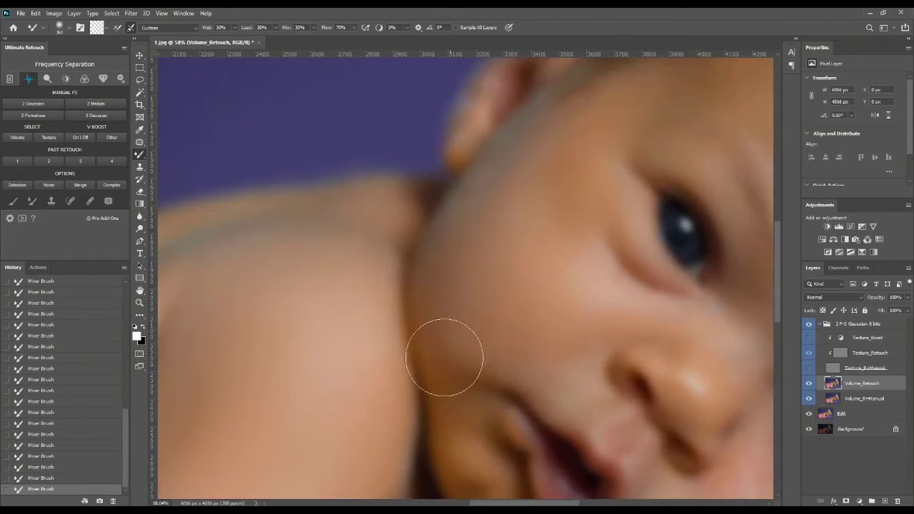
pyautogui.moveTo(668, 339); pyautogui.dragTo(490, 342)
pyautogui.moveTo(668, 227); pyautogui.dragTo(460, 198)
# Blend the skin tones around the baby's nose, mouth, lower cheek and forehead with the Mixer Brush on Volume_Retouch.
pyautogui.moveTo(379, 477); pyautogui.dragTo(431, 324)
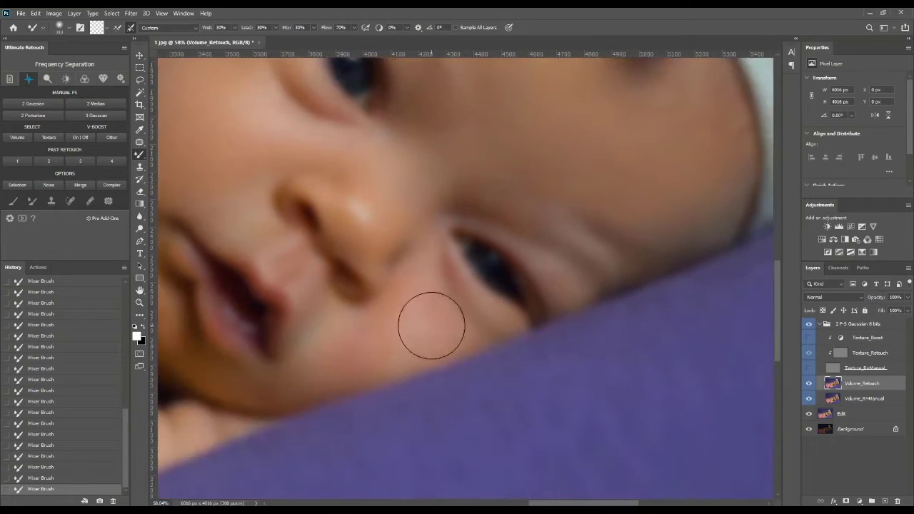
pyautogui.moveTo(258, 397); pyautogui.dragTo(361, 336)
pyautogui.moveTo(362, 136); pyautogui.dragTo(486, 331)
pyautogui.moveTo(636, 236); pyautogui.dragTo(557, 190)
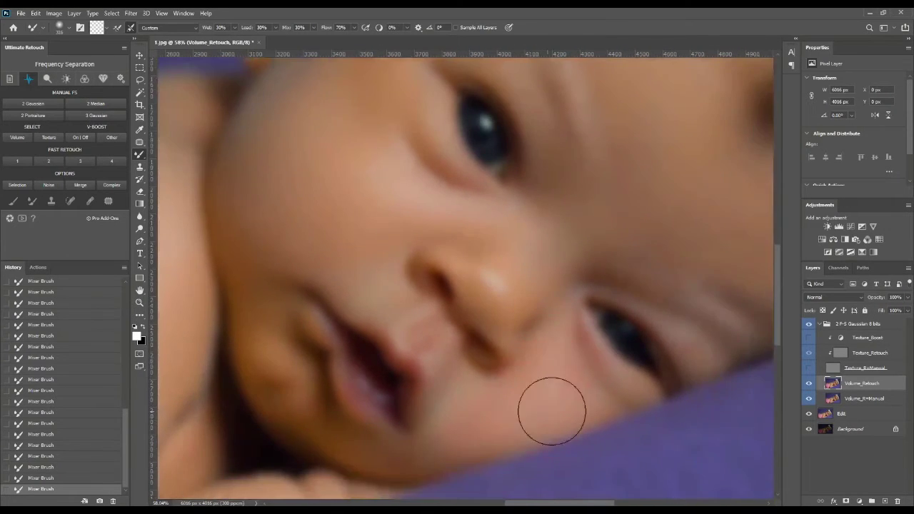
pyautogui.scroll(-4, 550, 411)
pyautogui.moveTo(234, 280); pyautogui.dragTo(502, 275)
pyautogui.moveTo(714, 185); pyautogui.dragTo(389, 257)
# Show the manual texture layer and clone clean skin texture over the cheek below the upper eye on the Texture_Retouch layer.
pyautogui.click(808, 368)
pyautogui.scroll(10, 296, 288)
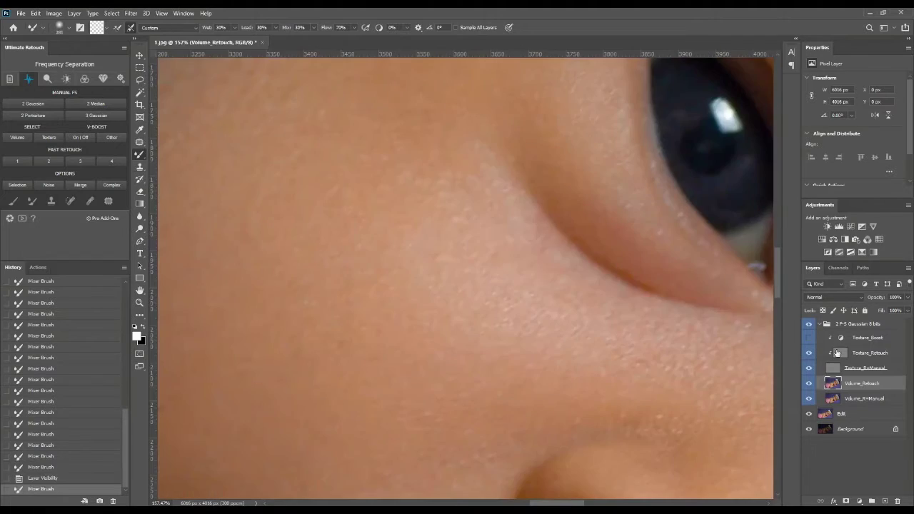
pyautogui.click(868, 352)
pyautogui.press('s')
pyautogui.click(581, 274)
pyautogui.scroll(-3, 571, 286)
pyautogui.click(569, 424)
pyautogui.scroll(4, 540, 321)
pyautogui.click(540, 322)
# Clone clean skin texture over the flaws around the baby's mouth and nose on Texture_Retouch.
pyautogui.moveTo(385, 165); pyautogui.dragTo(496, 275)
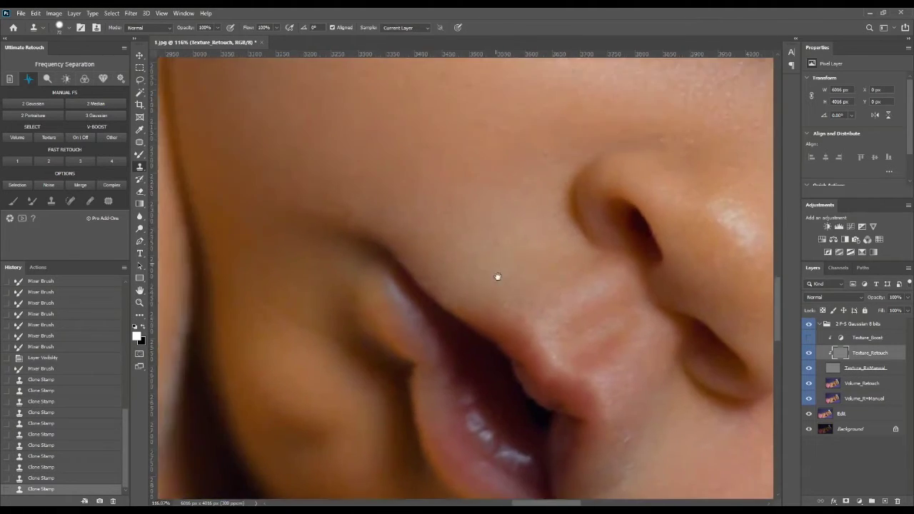
pyautogui.scroll(-4, 495, 276)
pyautogui.moveTo(429, 86); pyautogui.dragTo(485, 274)
pyautogui.moveTo(714, 314); pyautogui.dragTo(500, 264)
pyautogui.click(506, 251)
# Clone skin texture over the baby's shoulder and upper arm with an enlarged Clone Stamp brush.
pyautogui.scroll(-5, 506, 250)
pyautogui.moveTo(456, 225); pyautogui.dragTo(543, 293)
pyautogui.moveTo(286, 314); pyautogui.dragTo(543, 257)
pyautogui.scroll(4, 524, 249)
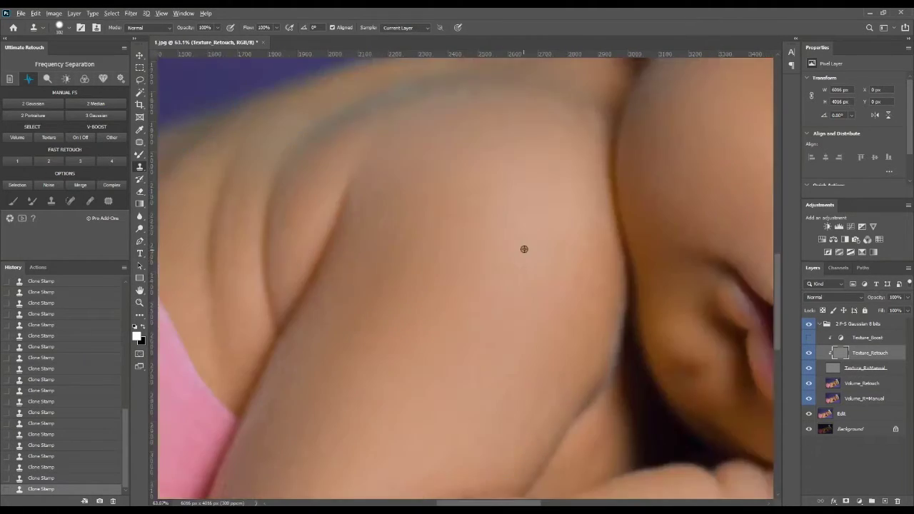
pyautogui.moveTo(542, 357); pyautogui.dragTo(457, 178)
pyautogui.click(392, 393)
# Clean up the skin texture around the baby's lower eye and cheek with a small Clone Stamp brush.
pyautogui.moveTo(299, 385); pyautogui.dragTo(536, 322)
pyautogui.moveTo(750, 300); pyautogui.dragTo(620, 350)
pyautogui.scroll(9, 641, 352)
pyautogui.scroll(-6, 641, 351)
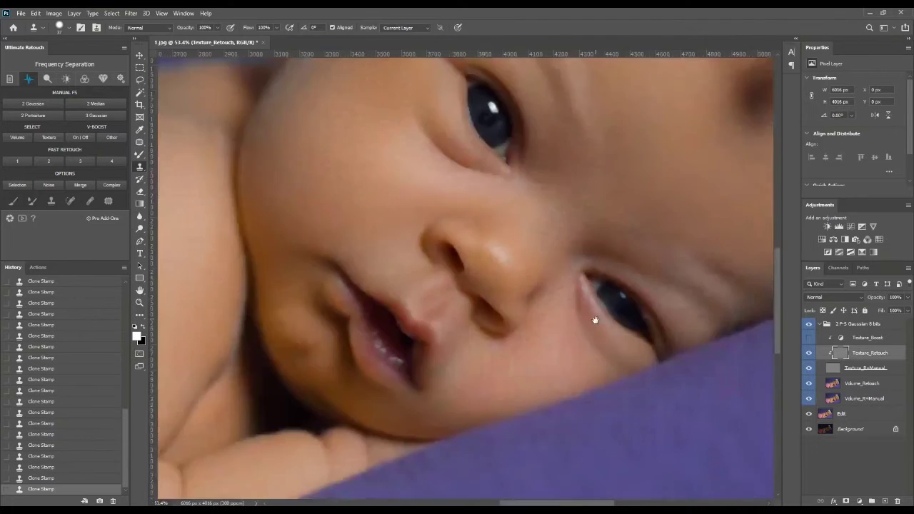
# Add a Selective Color adjustment above Texture_Boost and set Yellows to Yellow -40 and Black -11.
pyautogui.scroll(6, 595, 320)
pyautogui.scroll(-10, 657, 359)
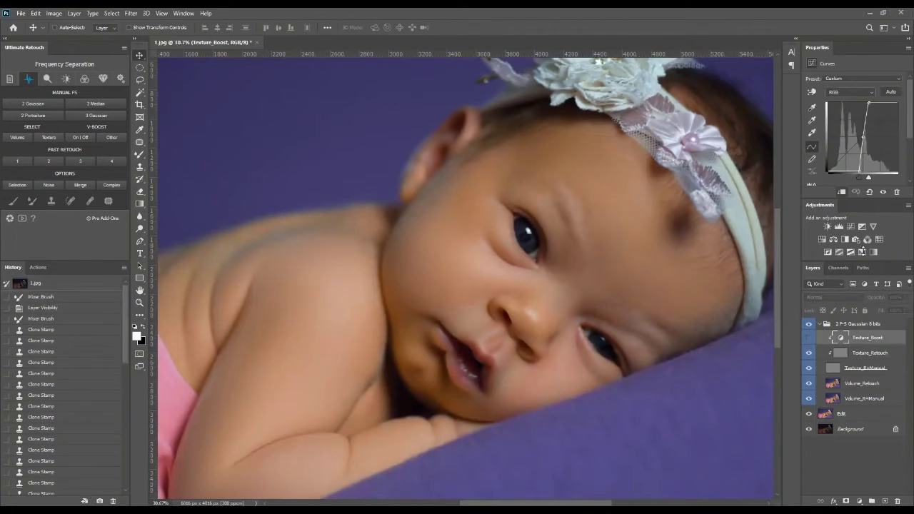
pyautogui.click(861, 252)
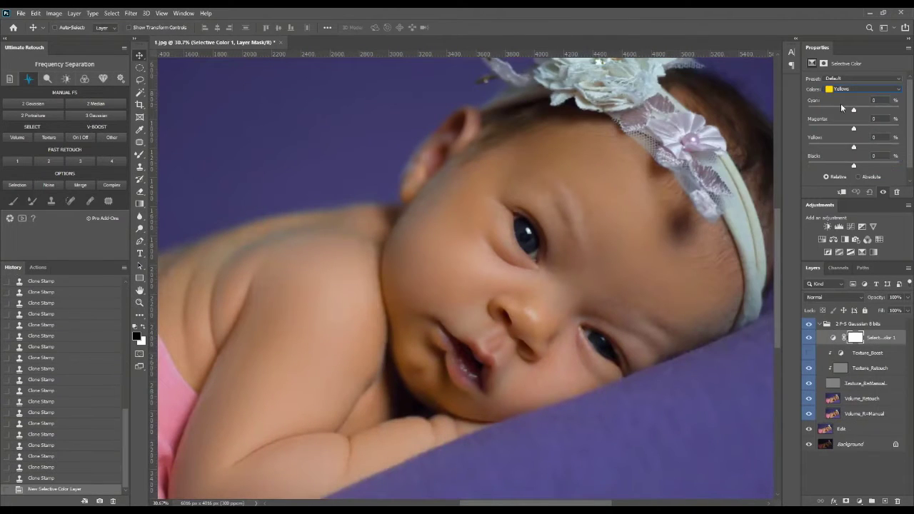
pyautogui.moveTo(853, 148); pyautogui.dragTo(838, 148)
pyautogui.moveTo(457, 300); pyautogui.dragTo(543, 273)
pyautogui.scroll(-1, 642, 214)
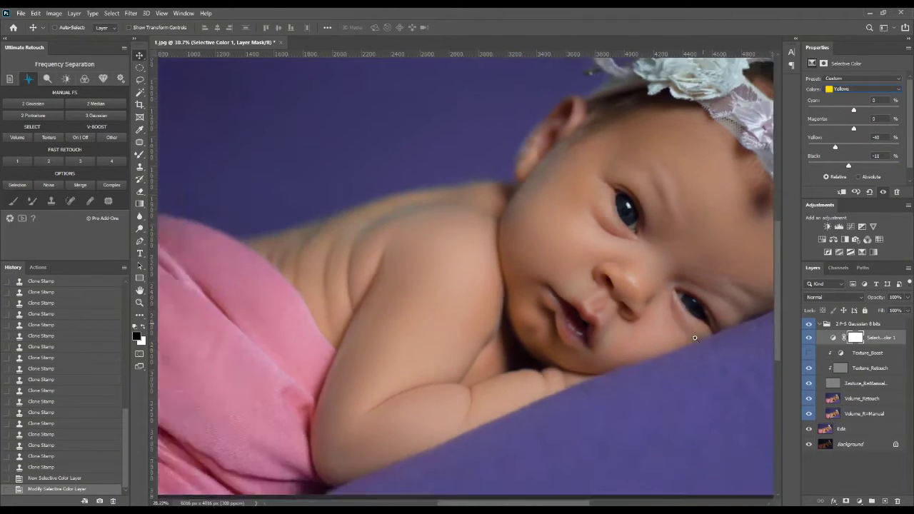
# Add a Hue/Saturation layer and two Color Balance layers, shifting the midtones to Cyan-Red +10 and Yellow-Blue -6.
pyautogui.click(821, 239)
pyautogui.moveTo(854, 138); pyautogui.dragTo(858, 136)
pyautogui.click(844, 239)
pyautogui.moveTo(573, 234); pyautogui.dragTo(539, 251)
pyautogui.click(845, 239)
pyautogui.moveTo(841, 132); pyautogui.dragTo(838, 132)
pyautogui.moveTo(841, 101); pyautogui.dragTo(844, 100)
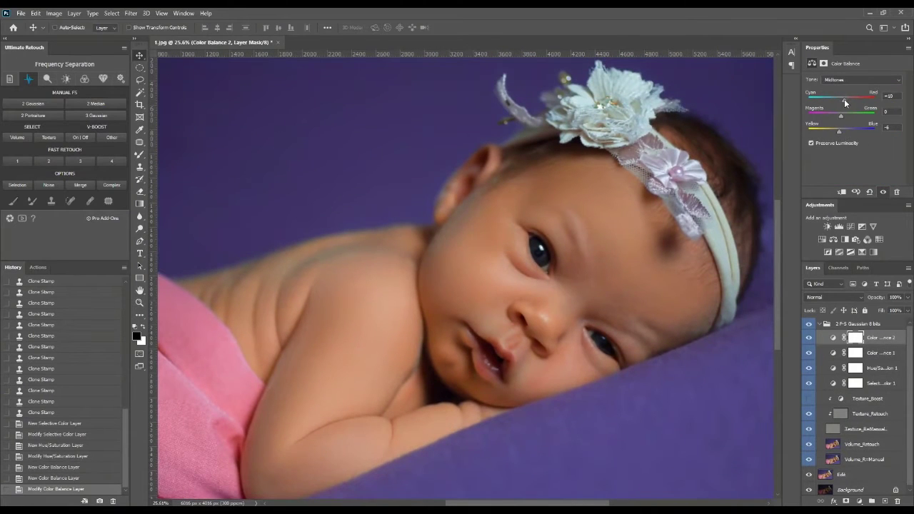
# Add a Levels adjustment and set its input values to 9, 1.20 and 229.
pyautogui.click(839, 226)
pyautogui.moveTo(823, 147); pyautogui.dragTo(825, 148)
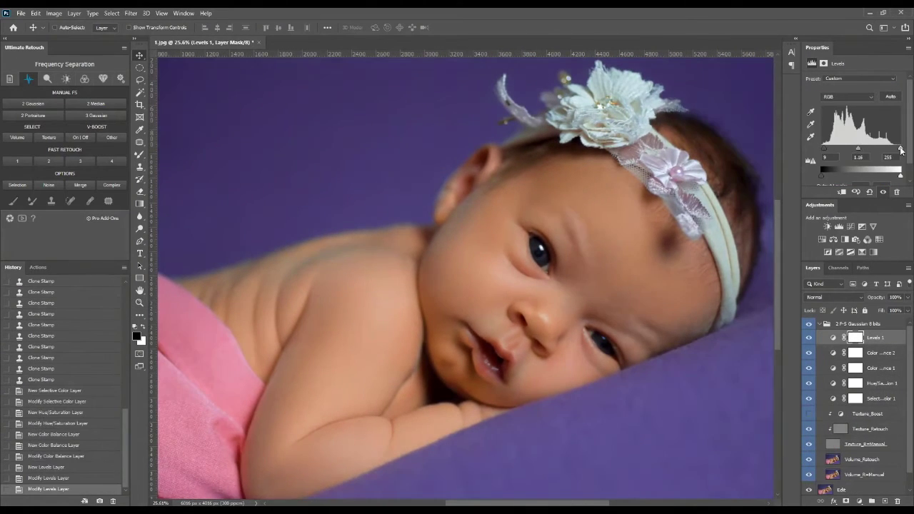
pyautogui.moveTo(899, 148); pyautogui.dragTo(893, 148)
pyautogui.hotkey('ctrl', '-')
pyautogui.scroll(1, 629, 342)
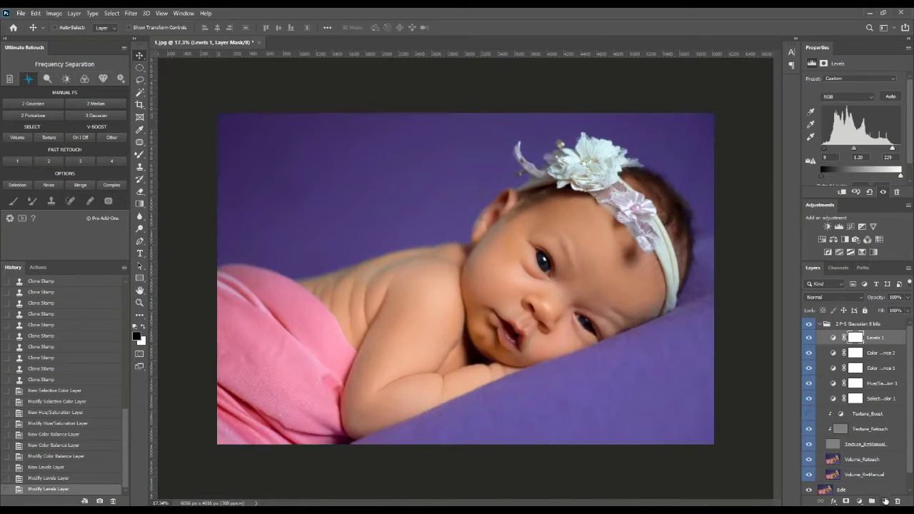
# Create a new layer above Levels 1, fill it with black and lower its opacity to 75%.
pyautogui.click(885, 501)
pyautogui.hotkey('alt', 'BackSpace')
pyautogui.moveTo(875, 297); pyautogui.dragTo(864, 297)
# Clear a feathered elliptical area around the baby from the black layer and lower its opacity for a subtle vignette.
pyautogui.click(140, 68)
pyautogui.click(193, 78)
pyautogui.moveTo(405, 262); pyautogui.dragTo(754, 392)
pyautogui.moveTo(560, 247); pyautogui.dragTo(631, 259)
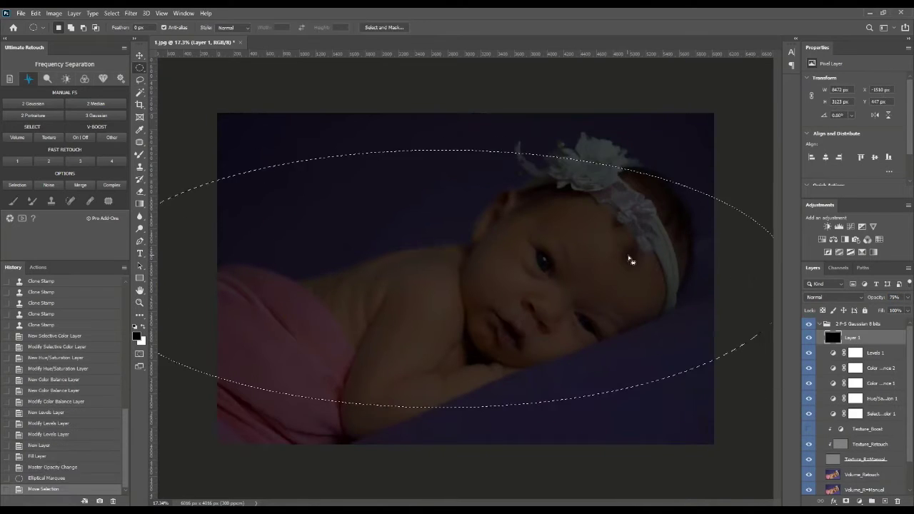
pyautogui.hotkey('shift', 'F6')
pyautogui.press('Return')
pyautogui.press('Delete')
pyautogui.hotkey('ctrl', 'd')
pyautogui.moveTo(875, 297); pyautogui.dragTo(867, 296)
# Create a Soft Light layer named D&B filled with the neutral 50% gray.
pyautogui.keyDown('alt'); pyautogui.click(884, 501); pyautogui.keyUp('alt')
pyautogui.click(416, 195)
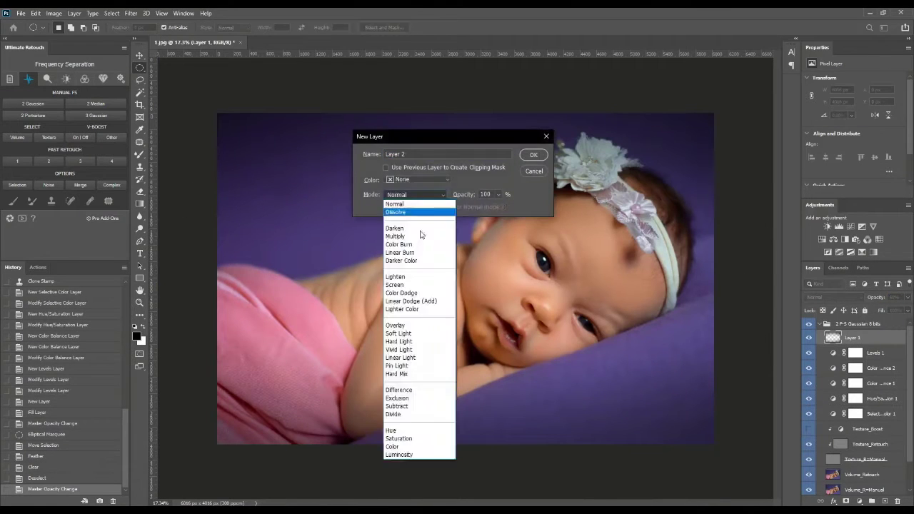
pyautogui.click(400, 334)
pyautogui.click(386, 206)
pyautogui.write('D&B')
pyautogui.press('Return')
# Dodge the iris of the baby's upper eye on the D&B layer and burn its pupil.
pyautogui.press('o')
pyautogui.scroll(12, 542, 262)
pyautogui.press(']')
pyautogui.moveTo(551, 220); pyautogui.dragTo(567, 259)
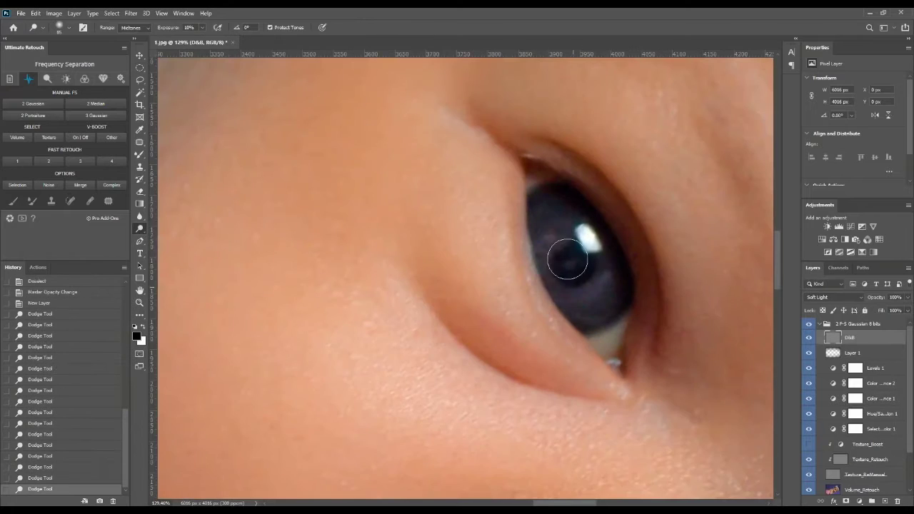
pyautogui.rightClick(140, 228)
pyautogui.click(173, 237)
pyautogui.click(573, 261)
# Burn and dodge the baby's lower eye on the D&B layer to increase its contrast.
pyautogui.moveTo(685, 428); pyautogui.dragTo(285, 142)
pyautogui.moveTo(536, 308); pyautogui.dragTo(511, 270)
pyautogui.rightClick(140, 228)
pyautogui.click(173, 228)
pyautogui.moveTo(450, 237)
pyautogui.mouseDown()
pyautogui.moveTo(461, 257)
pyautogui.moveTo(467, 228)
pyautogui.mouseUp()
pyautogui.press(']')
# Clone clean skin texture over the cheek between the nose and the lower eye on Texture_Retouch.
pyautogui.click(869, 459)
pyautogui.press('s')
pyautogui.keyDown('alt'); pyautogui.click(462, 324); pyautogui.keyUp('alt')
pyautogui.scroll(-2, 461, 324)
pyautogui.press(']')
pyautogui.keyDown('alt'); pyautogui.click(525, 335); pyautogui.keyUp('alt')
pyautogui.click(549, 349)
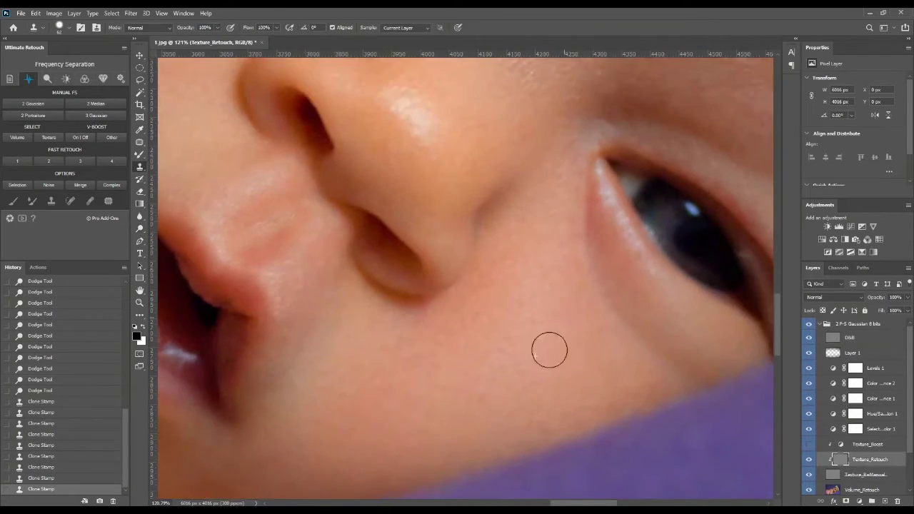
pyautogui.scroll(-3, 549, 349)
pyautogui.click(678, 331)
pyautogui.scroll(-10, 479, 335)
# Add a Selective Color adjustment above D&B, lower Black to its minimum and invert the layer mask.
pyautogui.click(849, 337)
pyautogui.click(862, 252)
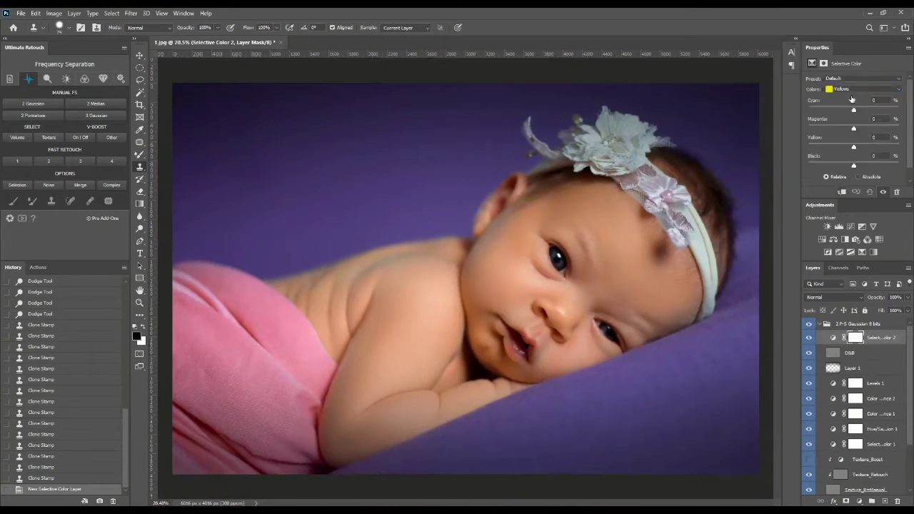
pyautogui.click(867, 91)
pyautogui.moveTo(852, 163); pyautogui.dragTo(808, 163)
pyautogui.hotkey('ctrl', 'i')
# Paint the Selective Color effect onto the headband and its lace flower through the layer mask.
pyautogui.press('b')
pyautogui.scroll(8, 757, 277)
pyautogui.moveTo(567, 246)
pyautogui.mouseDown()
pyautogui.moveTo(579, 308)
pyautogui.moveTo(575, 400)
pyautogui.mouseUp()
pyautogui.moveTo(500, 143); pyautogui.dragTo(564, 329)
pyautogui.moveTo(607, 400); pyautogui.dragTo(557, 290)
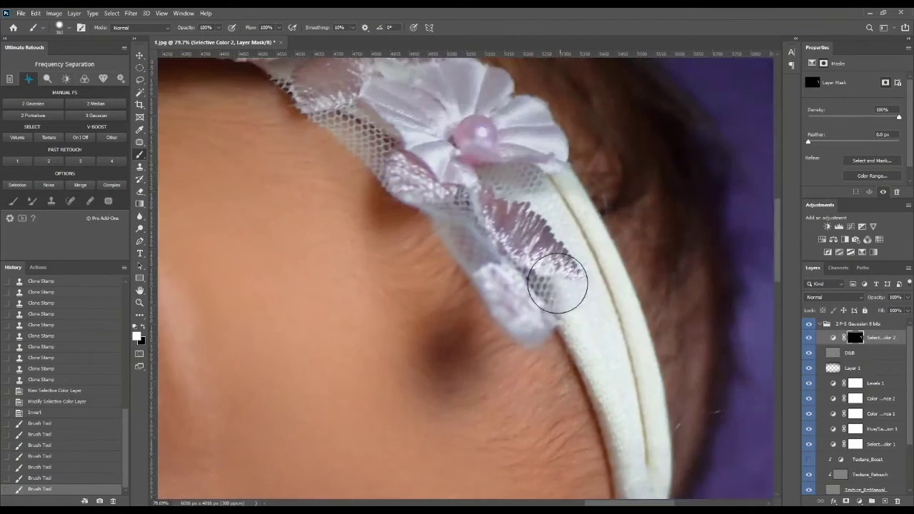
pyautogui.moveTo(428, 164); pyautogui.dragTo(510, 304)
pyautogui.moveTo(556, 285)
pyautogui.mouseDown()
pyautogui.moveTo(381, 147)
pyautogui.moveTo(579, 321)
pyautogui.mouseUp()
# Clone texture over the flaws in the hair beside the headband on Texture_Retouch.
pyautogui.click(869, 475)
pyautogui.moveTo(643, 428); pyautogui.dragTo(598, 301)
pyautogui.press('s')
pyautogui.scroll(2, 532, 321)
pyautogui.keyDown('alt'); pyautogui.click(557, 271); pyautogui.keyUp('alt')
pyautogui.click(567, 246)
pyautogui.click(518, 275)
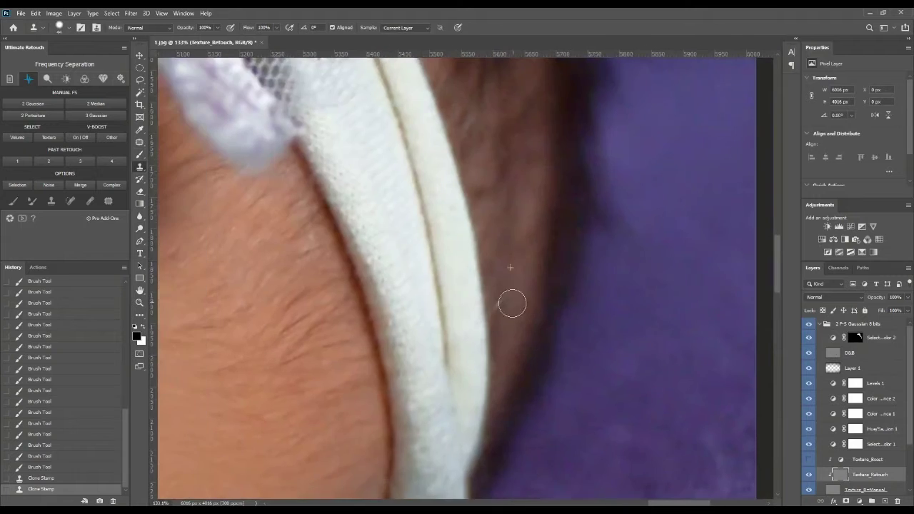
pyautogui.click(511, 268)
pyautogui.scroll(-10, 512, 304)
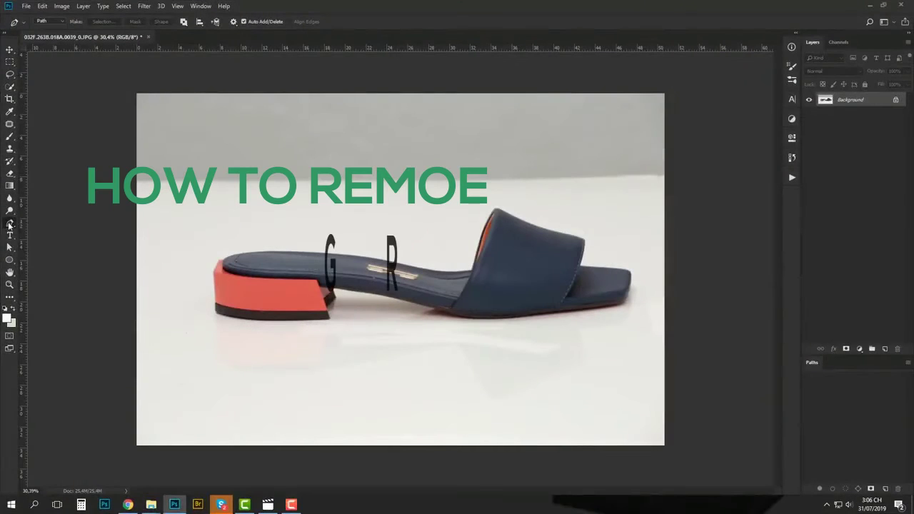
# Start a Pen tool path where the sandal's red heel meets the insole and trace the insole's rear curve.
pyautogui.rightClick(10, 224)
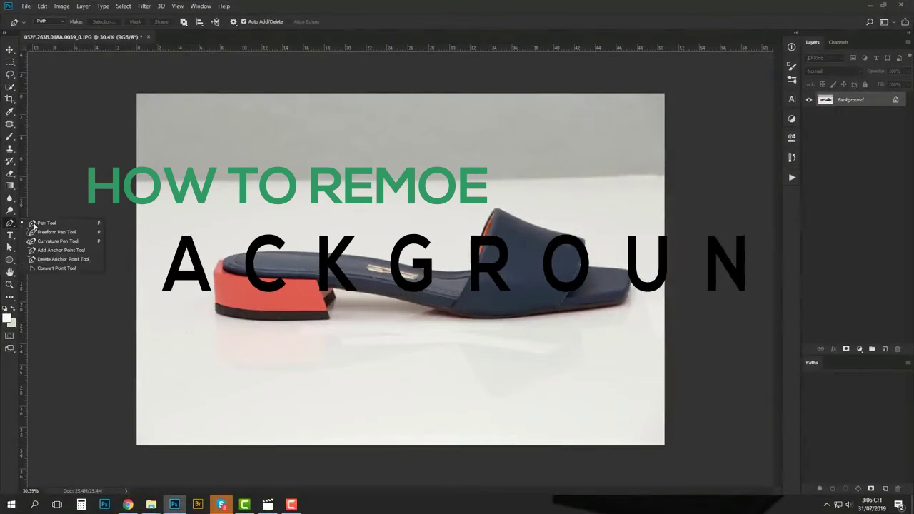
pyautogui.click(35, 223)
pyautogui.scroll(10, 292, 247)
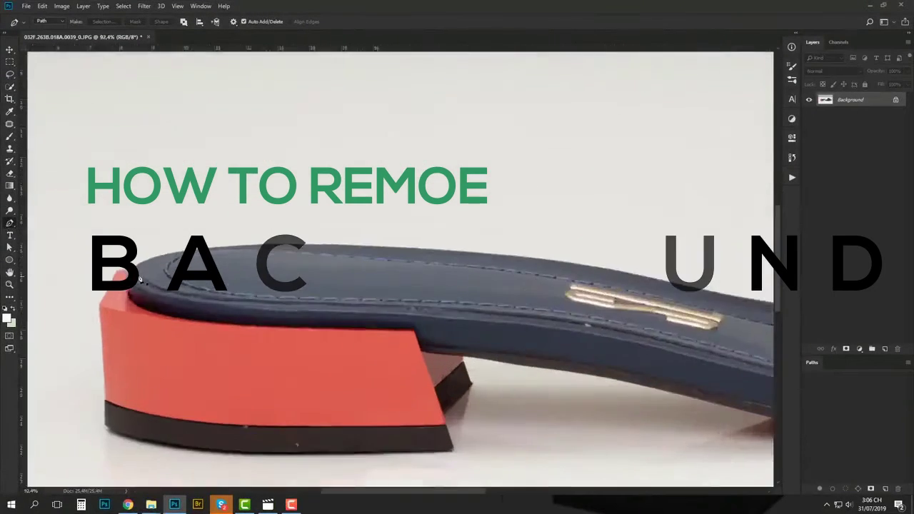
pyautogui.scroll(5, 207, 262)
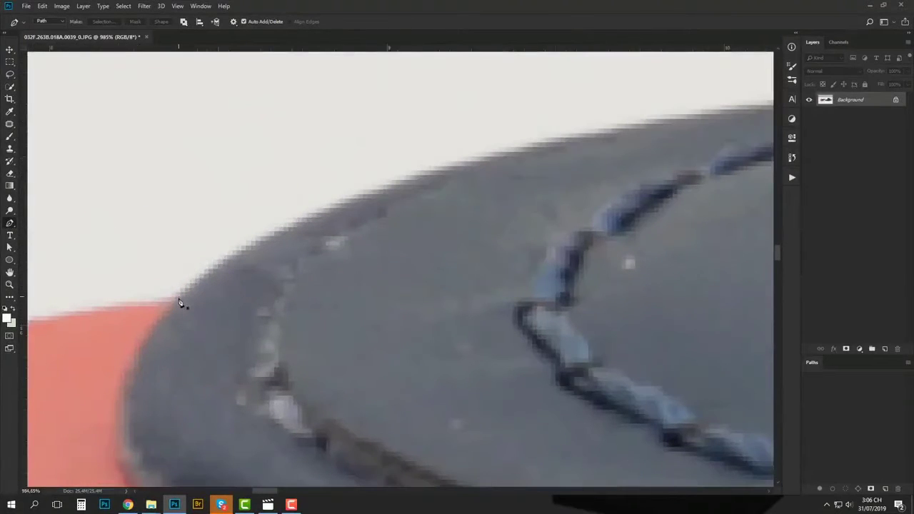
pyautogui.click(228, 257)
pyautogui.scroll(-3, 228, 257)
pyautogui.scroll(3, 298, 247)
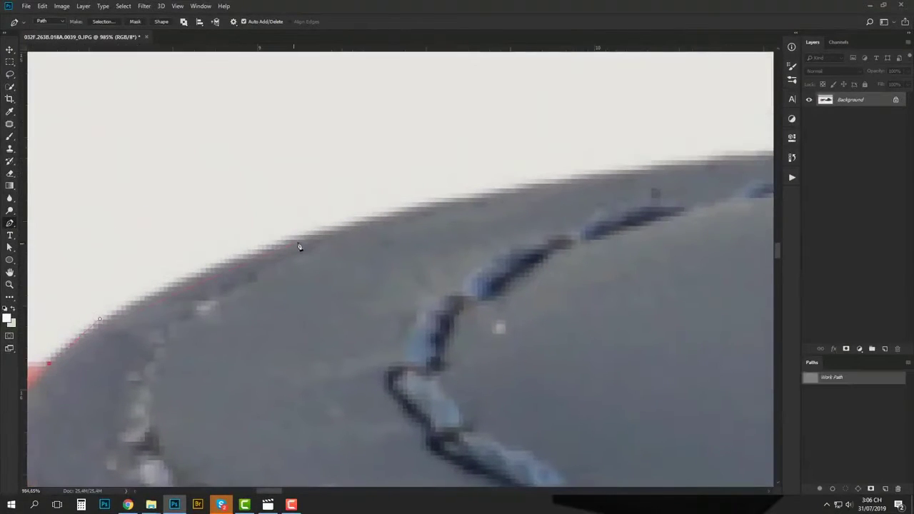
pyautogui.moveTo(392, 218); pyautogui.dragTo(273, 258)
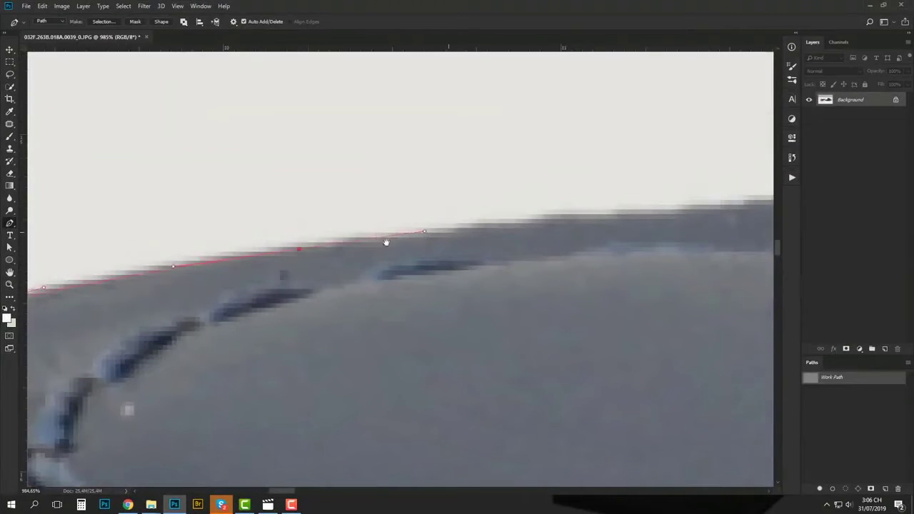
# Continue the path with curved anchor points along the highest stretch of the insole's upper edge.
pyautogui.hscroll(5, 386, 243)
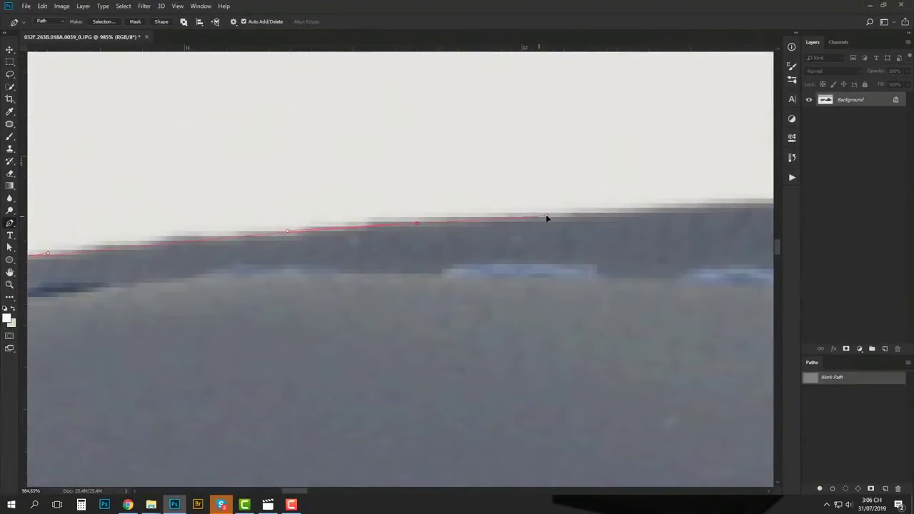
pyautogui.hscroll(6, 529, 218)
pyautogui.click(431, 221)
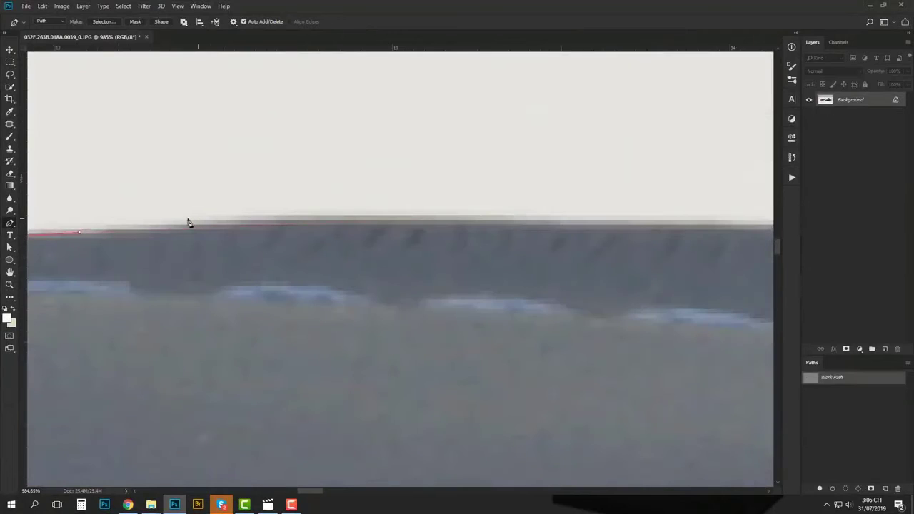
pyautogui.hscroll(3, 312, 228)
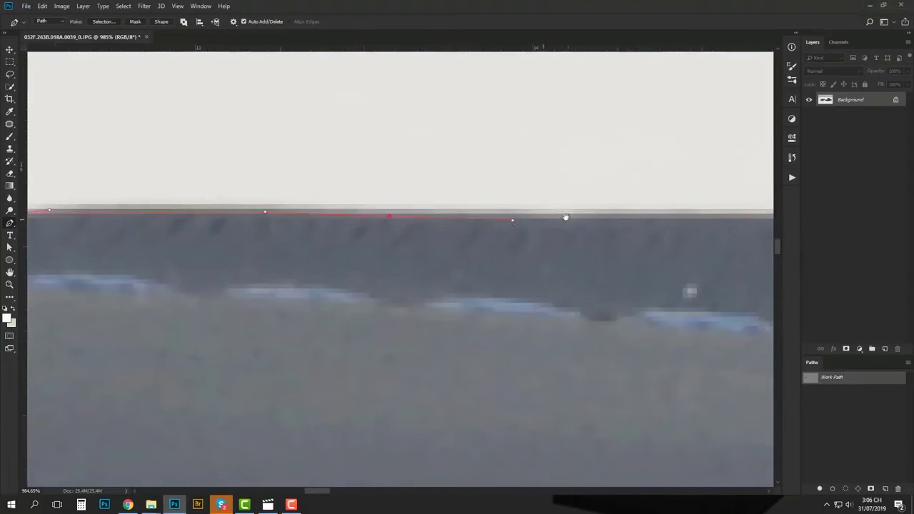
pyautogui.hscroll(6, 565, 217)
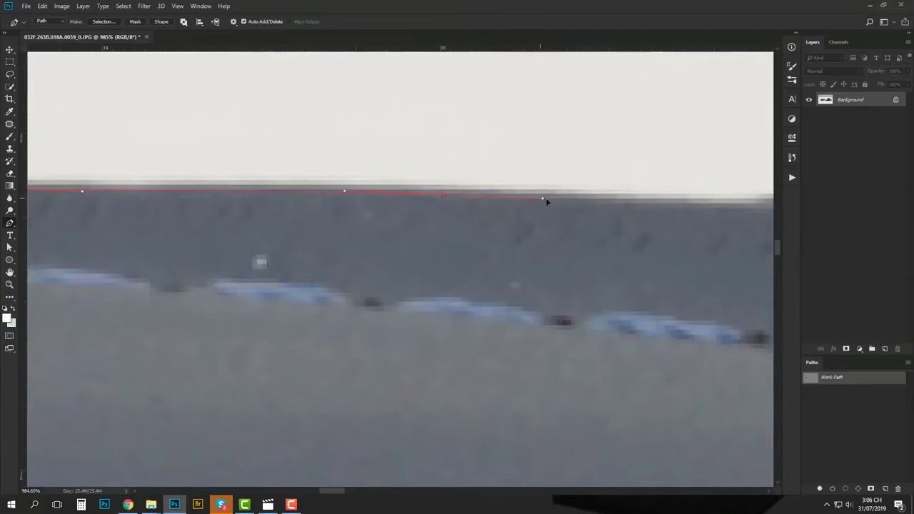
# Extend the path down the gently sloping insole edge between the heel and the gold logo.
pyautogui.moveTo(534, 194); pyautogui.dragTo(173, 197)
pyautogui.scroll(3, 325, 200)
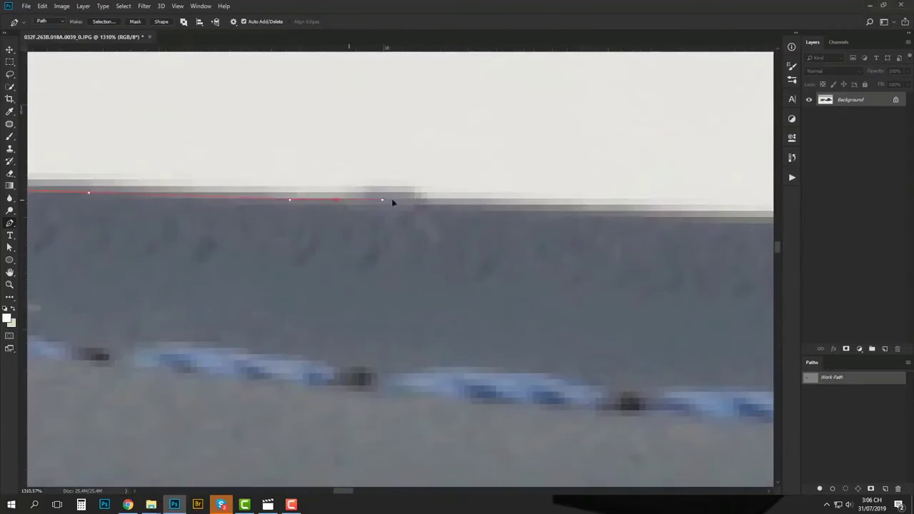
pyautogui.moveTo(498, 208); pyautogui.dragTo(195, 180)
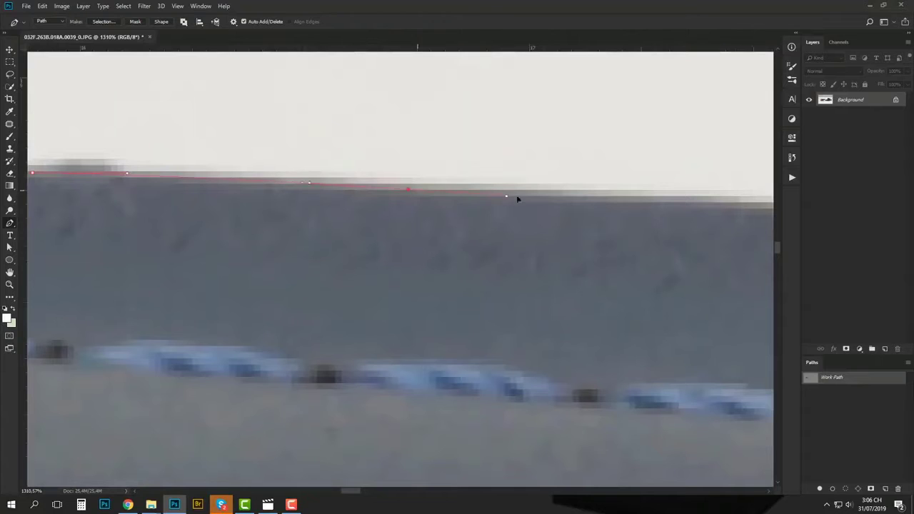
pyautogui.scroll(-3, 516, 194)
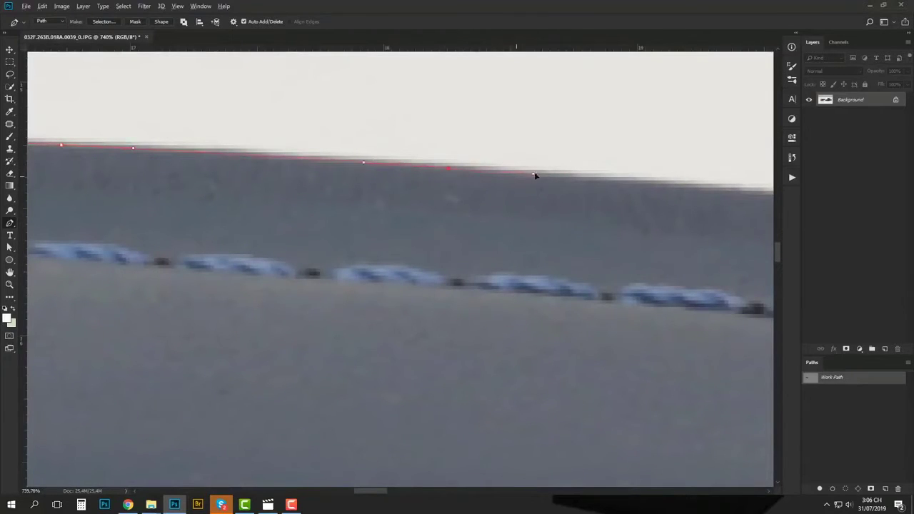
pyautogui.moveTo(536, 175); pyautogui.dragTo(149, 198)
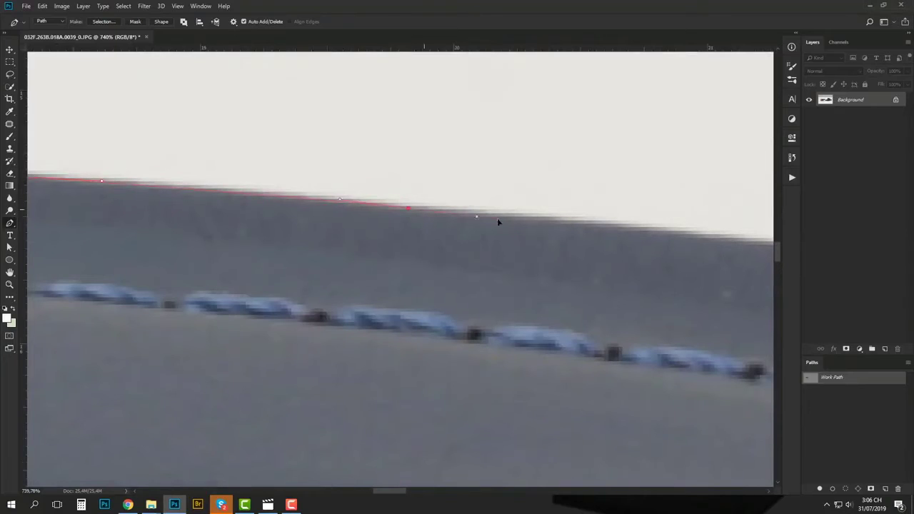
pyautogui.scroll(3, 492, 210)
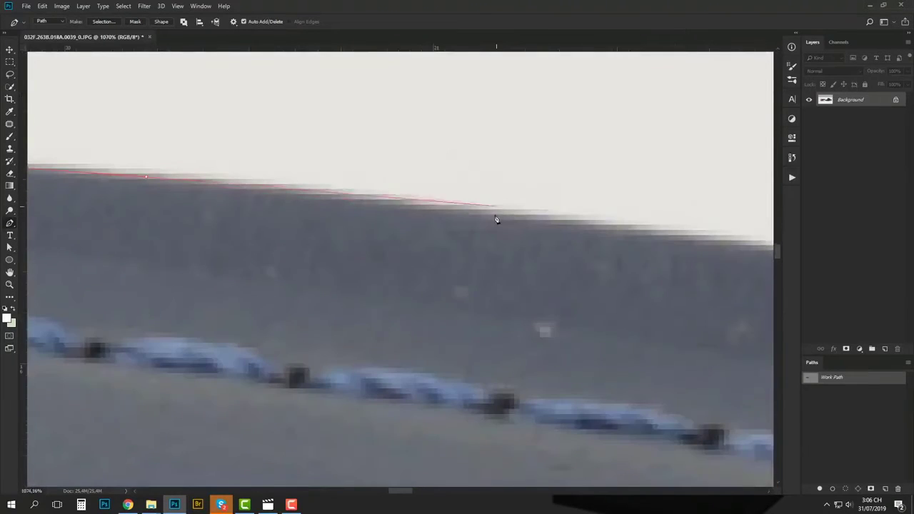
# Trace the path along the insole's upper edge past the gold logo.
pyautogui.moveTo(680, 246); pyautogui.dragTo(216, 201)
pyautogui.scroll(-3, 677, 244)
pyautogui.scroll(3, 420, 236)
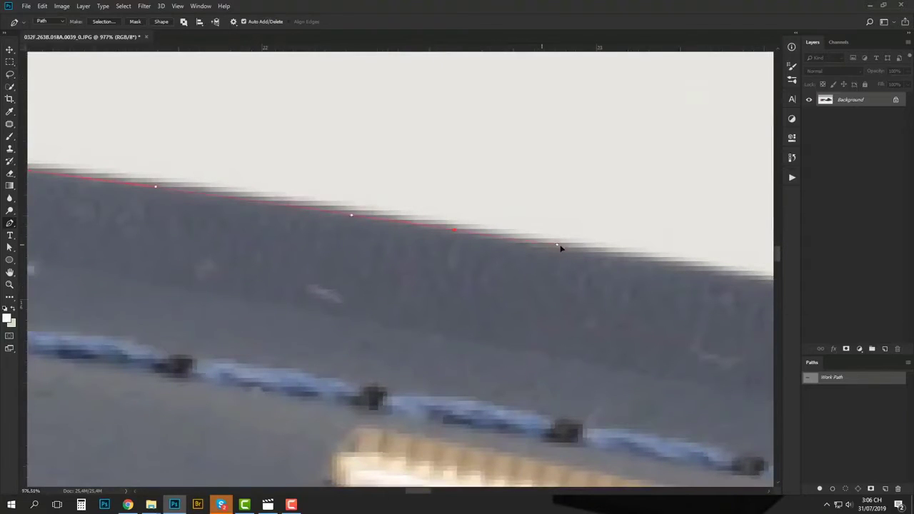
pyautogui.moveTo(560, 248); pyautogui.dragTo(564, 247)
pyautogui.moveTo(564, 248); pyautogui.dragTo(57, 178)
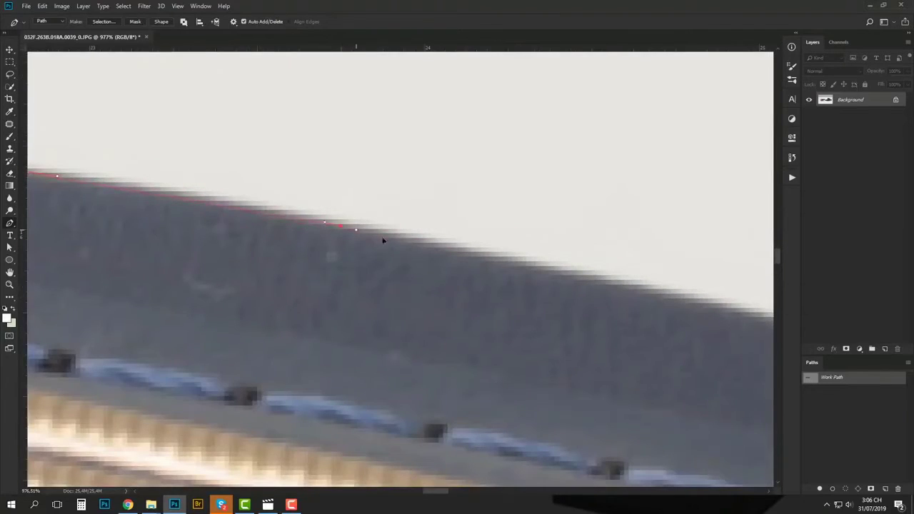
pyautogui.moveTo(438, 250); pyautogui.dragTo(58, 148)
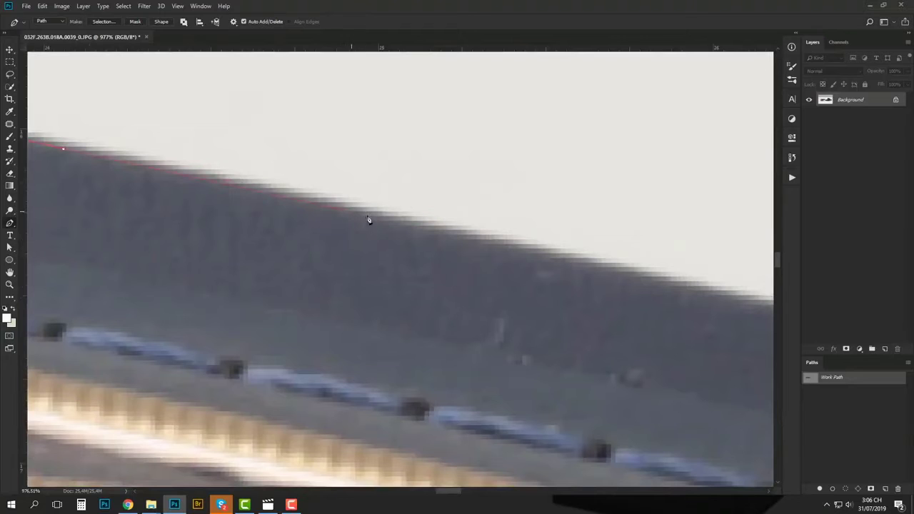
pyautogui.moveTo(454, 239); pyautogui.dragTo(89, 148)
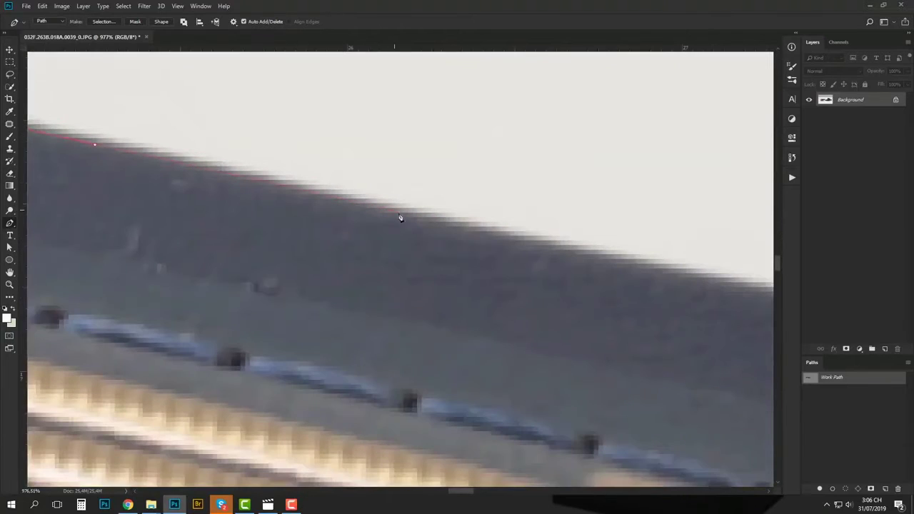
pyautogui.moveTo(508, 238); pyautogui.dragTo(31, 154)
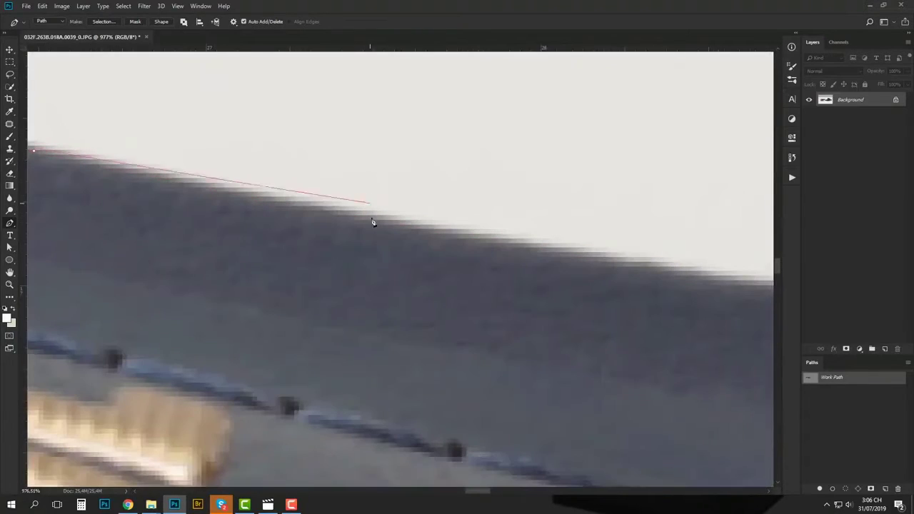
# Continue the pen path along the dipping insole edge to the corner where it meets the strap.
pyautogui.scroll(-2, 439, 234)
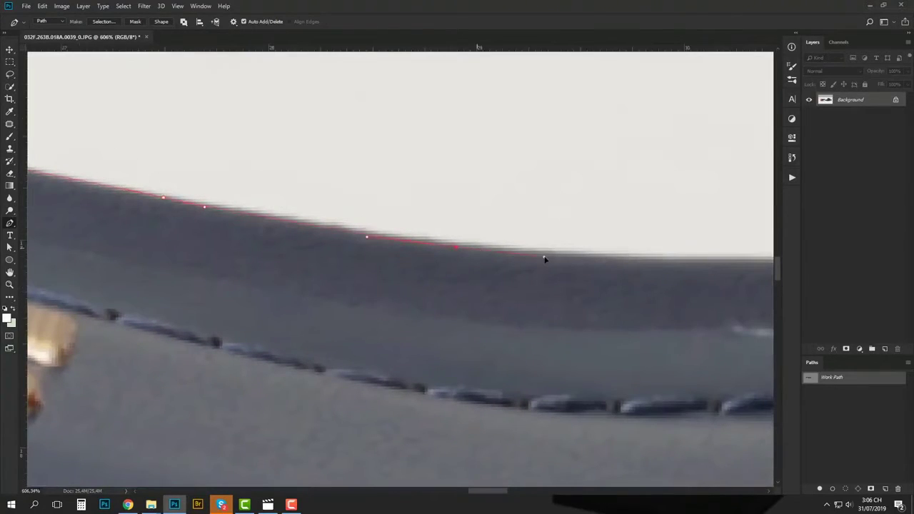
pyautogui.moveTo(566, 264); pyautogui.dragTo(394, 245)
pyautogui.click(407, 245)
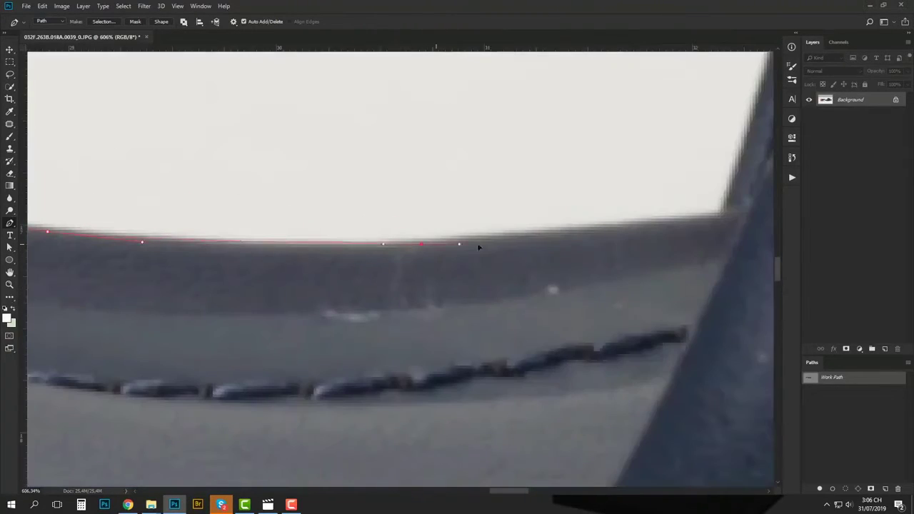
pyautogui.moveTo(507, 236); pyautogui.dragTo(278, 265)
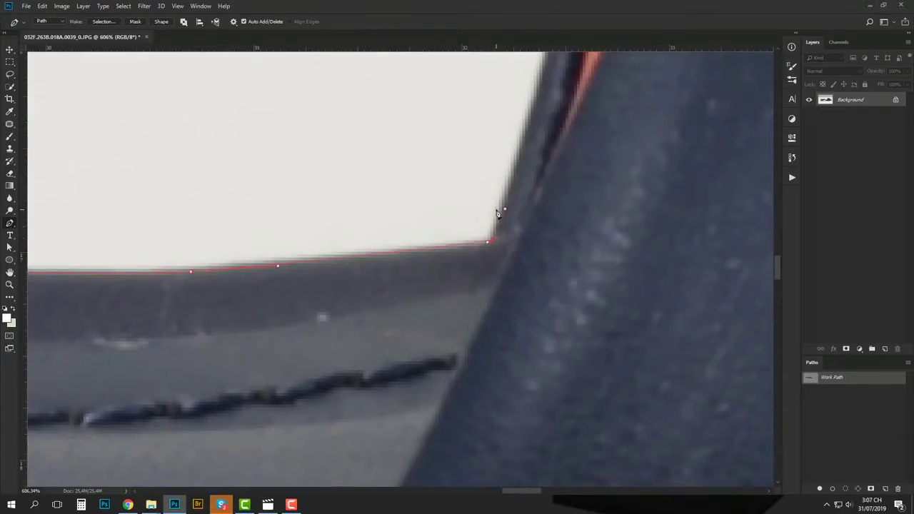
# Trace the strap's rear edge beside the orange lining, from the insole corner up toward the strap's peak.
pyautogui.scroll(-2, 497, 213)
pyautogui.moveTo(504, 174); pyautogui.dragTo(352, 444)
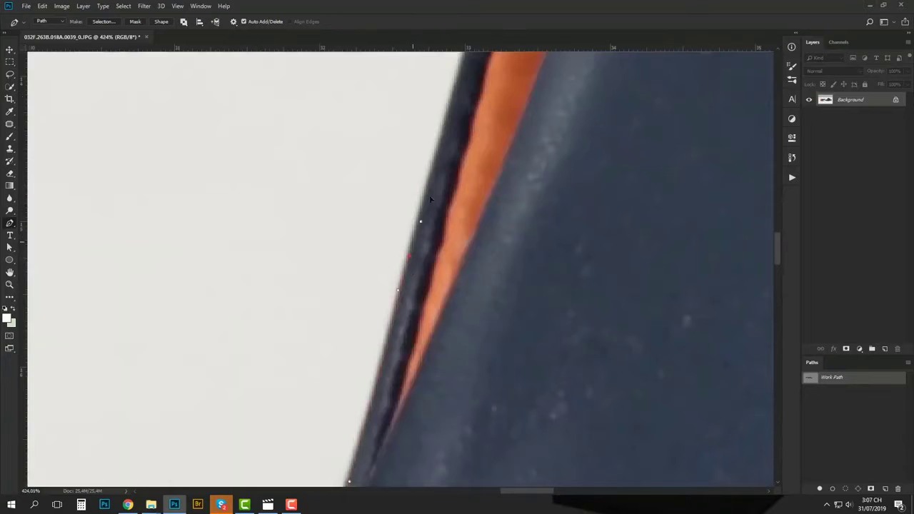
pyautogui.click(437, 158)
pyautogui.moveTo(438, 144); pyautogui.dragTo(333, 399)
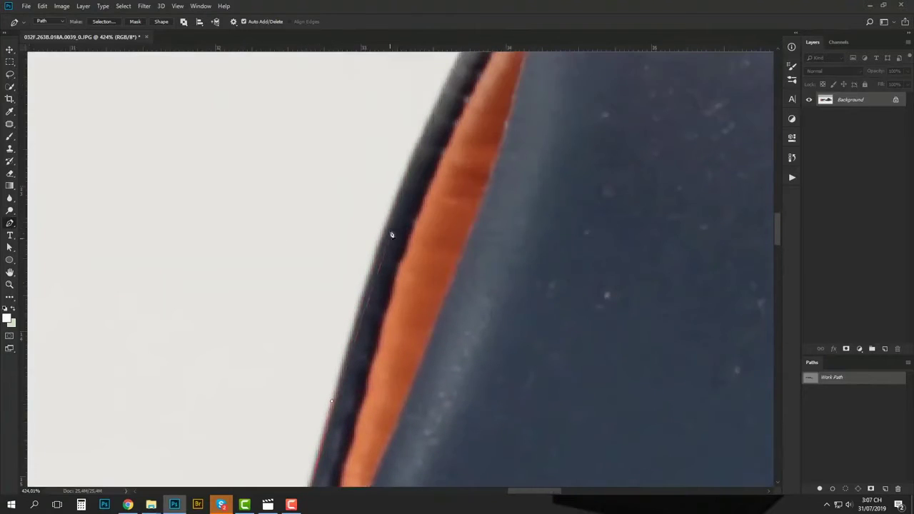
pyautogui.moveTo(389, 215); pyautogui.dragTo(307, 406)
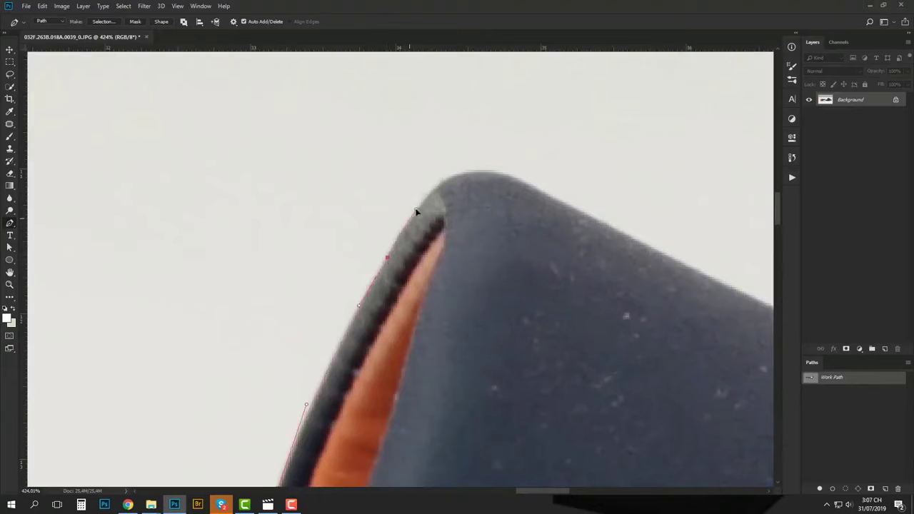
pyautogui.moveTo(416, 212); pyautogui.dragTo(417, 209)
# Curve the path over the strap's peak and follow its long upper edge sloping down toward the toe.
pyautogui.moveTo(417, 209); pyautogui.dragTo(214, 350)
pyautogui.scroll(3, 281, 319)
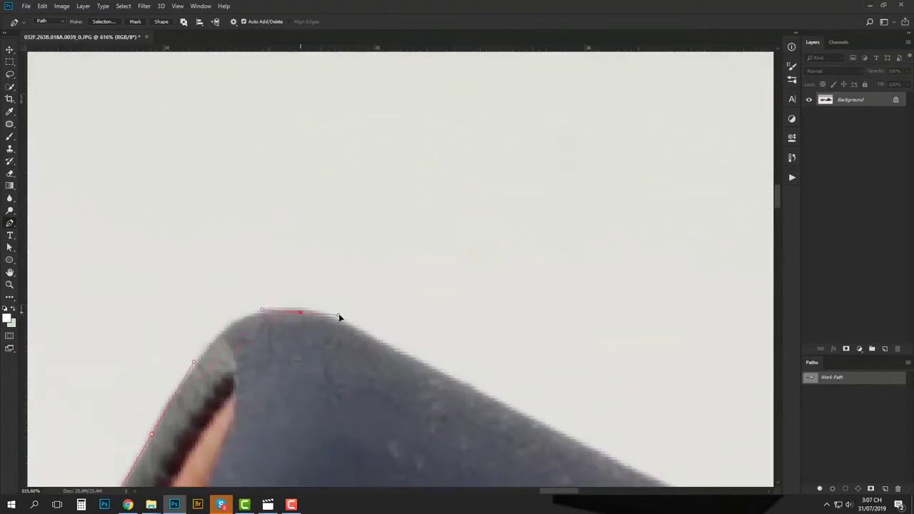
pyautogui.moveTo(247, 274); pyautogui.dragTo(149, 221)
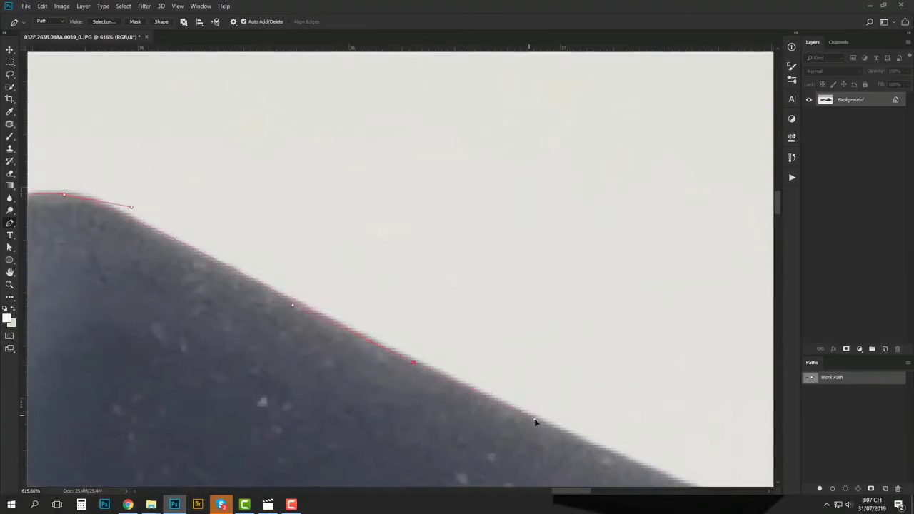
pyautogui.moveTo(482, 389); pyautogui.dragTo(293, 281)
pyautogui.scroll(-3, 659, 401)
pyautogui.scroll(2, 482, 326)
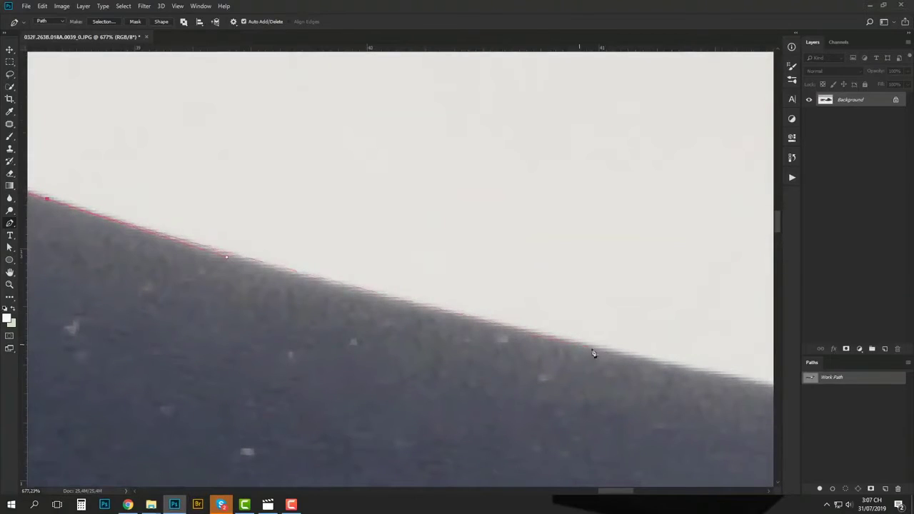
pyautogui.moveTo(578, 344); pyautogui.dragTo(237, 273)
pyautogui.click(703, 373)
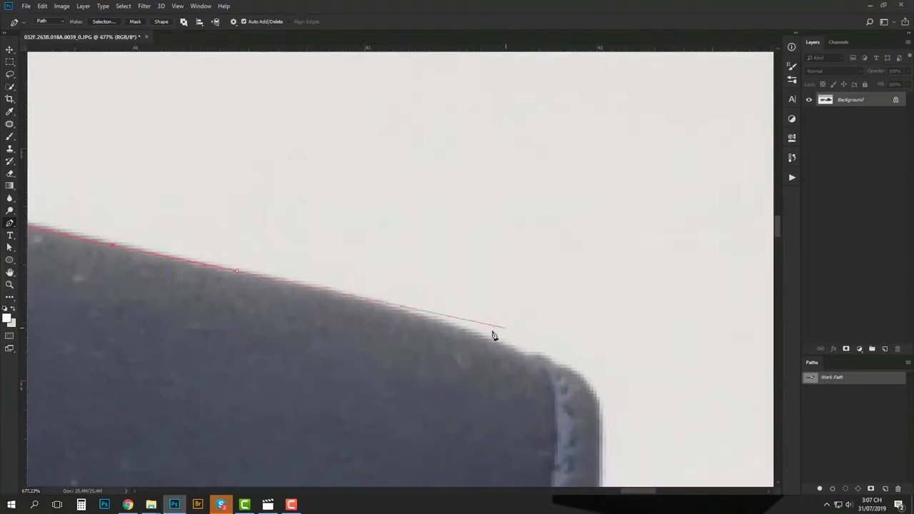
# Carry the path around the strap's rounded front corner and down its stitched front edge to the insole.
pyautogui.moveTo(477, 332); pyautogui.dragTo(459, 310)
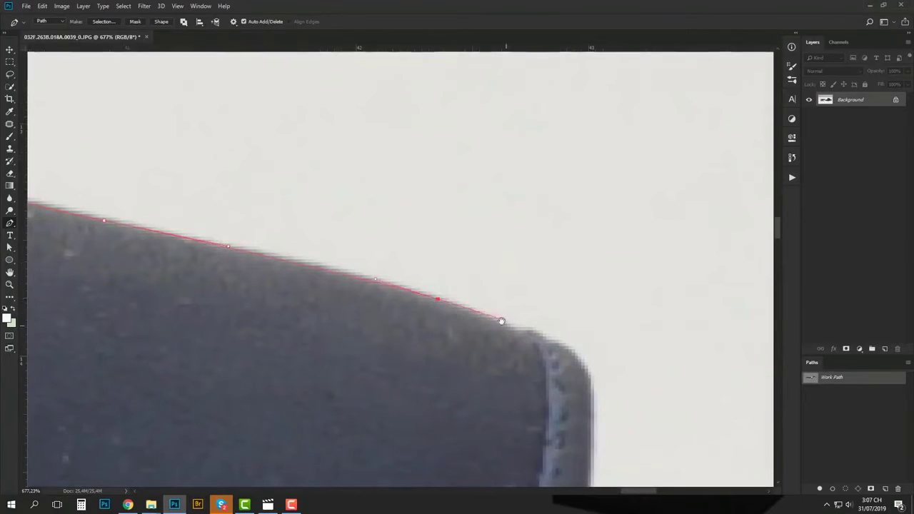
pyautogui.scroll(3, 500, 320)
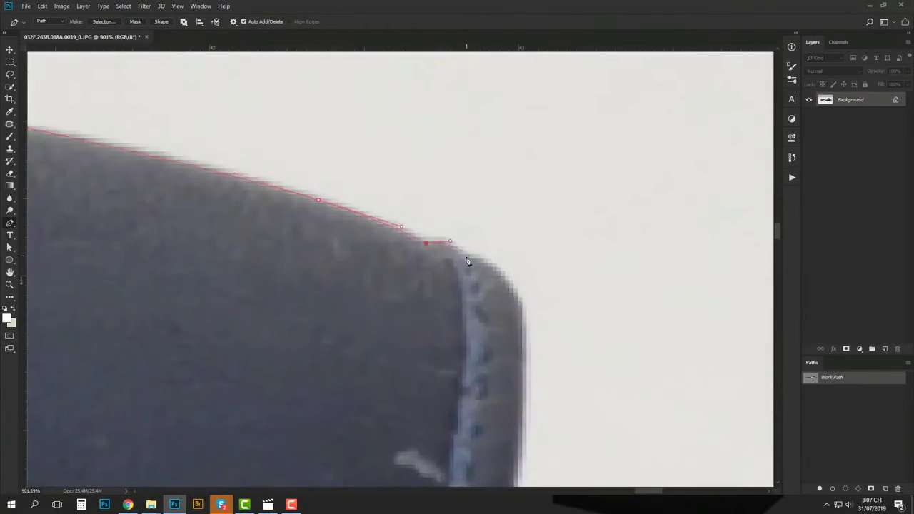
pyautogui.scroll(-3, 502, 266)
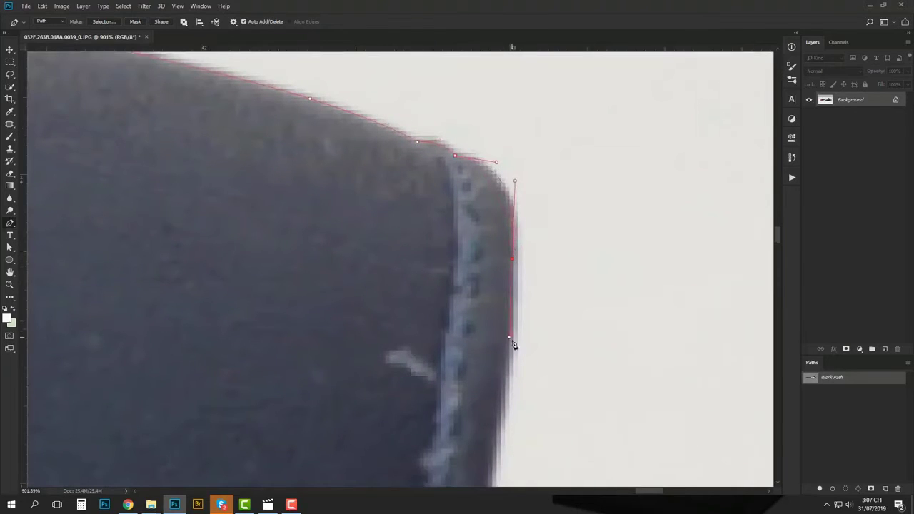
pyautogui.scroll(-2, 513, 345)
pyautogui.scroll(-3, 461, 304)
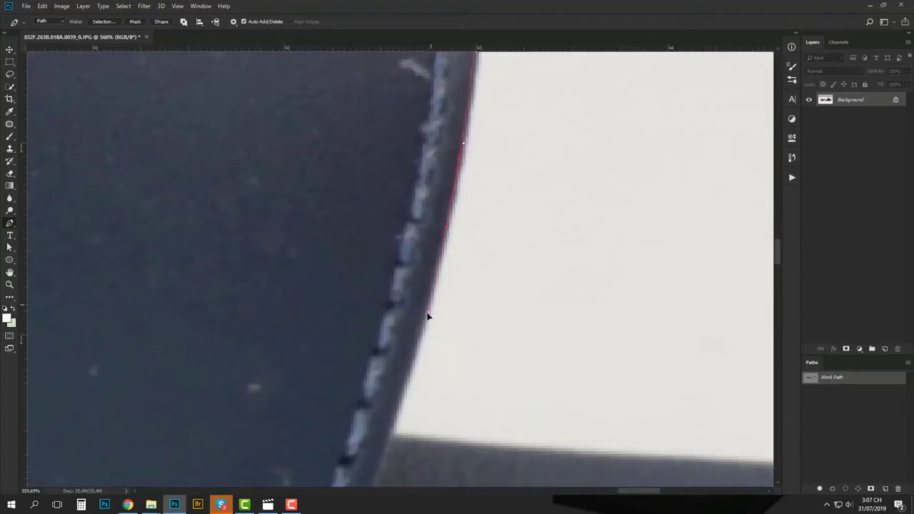
pyautogui.moveTo(421, 382); pyautogui.dragTo(428, 210)
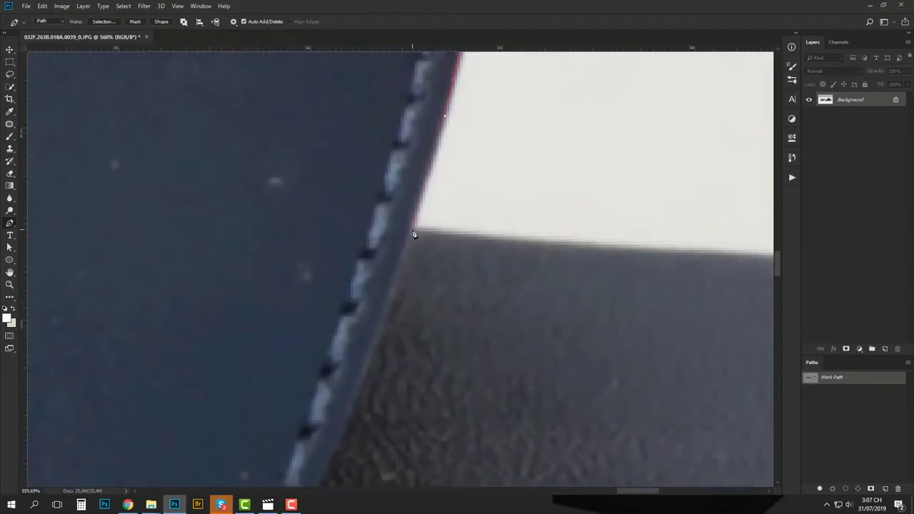
# Trace the toe section's upper edge from the strap and around the rounded corner at the toe.
pyautogui.moveTo(463, 238); pyautogui.dragTo(65, 192)
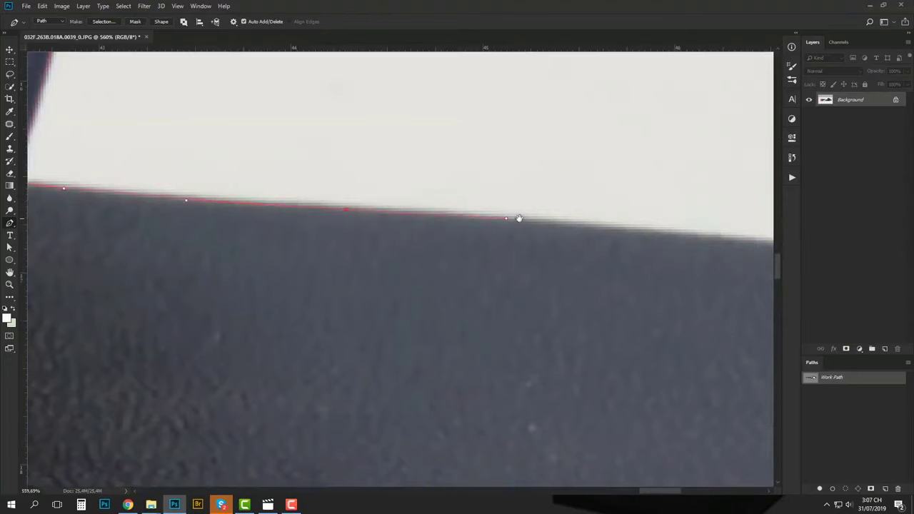
pyautogui.moveTo(519, 218); pyautogui.dragTo(86, 165)
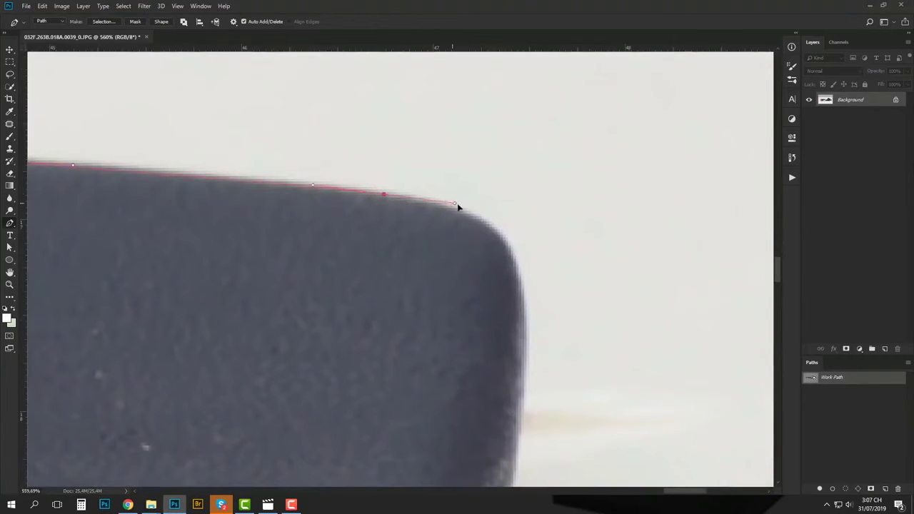
pyautogui.moveTo(459, 205); pyautogui.dragTo(414, 129)
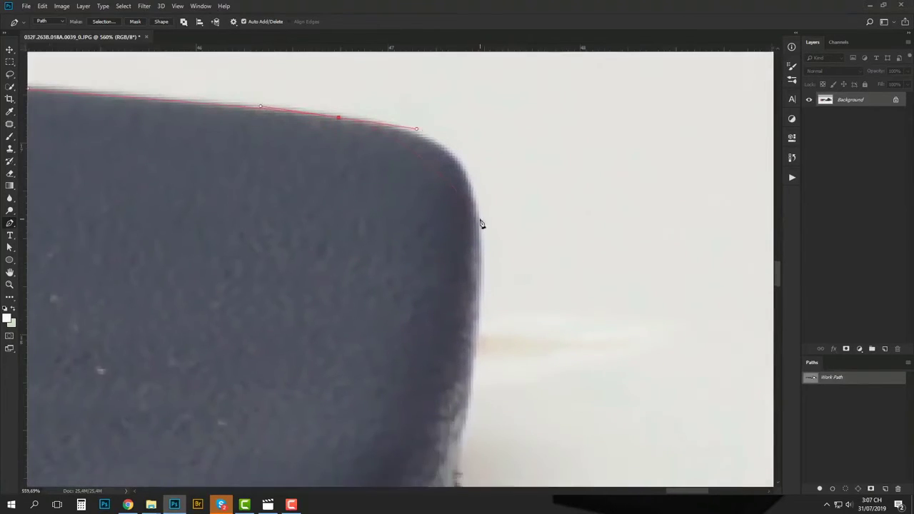
pyautogui.moveTo(490, 308); pyautogui.dragTo(480, 138)
# Follow the toe's front edge down to the brown sole and curve the path around the sole's lower front corner.
pyautogui.scroll(-5, 483, 294)
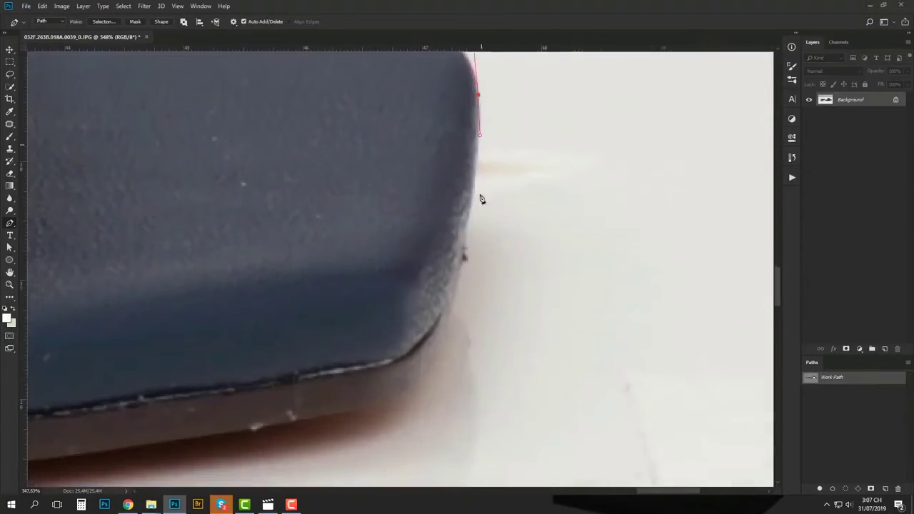
pyautogui.click(464, 257)
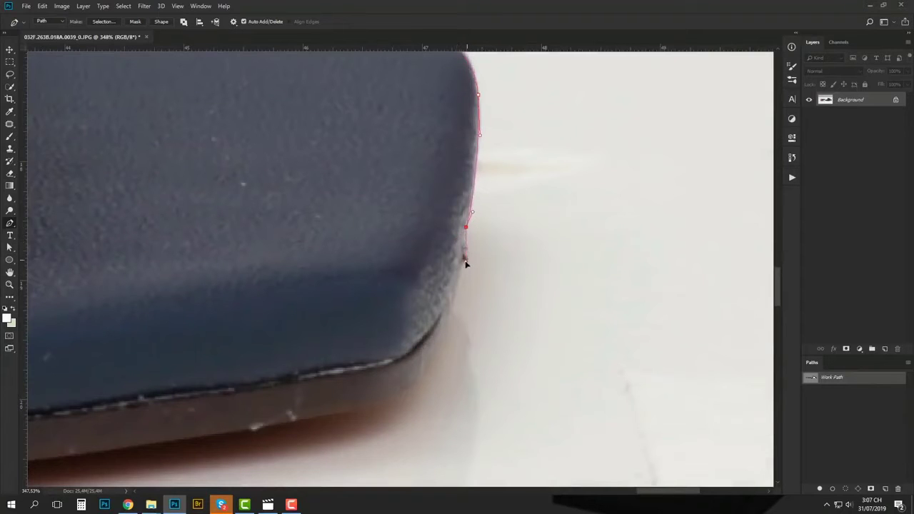
pyautogui.scroll(5, 453, 207)
pyautogui.moveTo(443, 328); pyautogui.dragTo(436, 242)
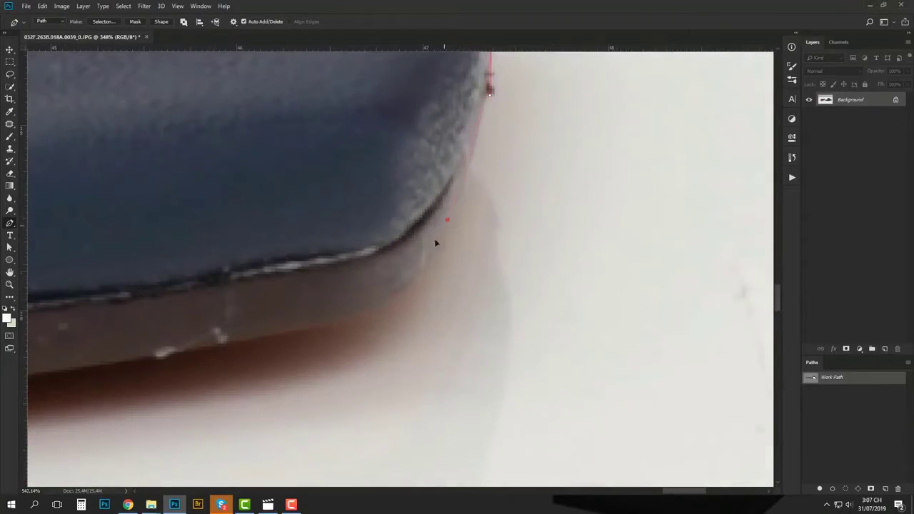
pyautogui.moveTo(370, 296); pyautogui.dragTo(519, 216)
pyautogui.scroll(2, 520, 216)
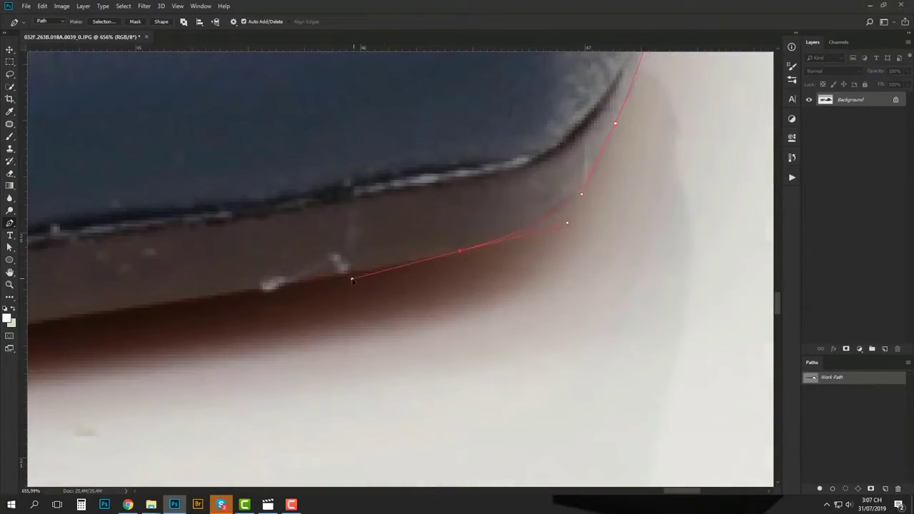
pyautogui.scroll(-3, 350, 273)
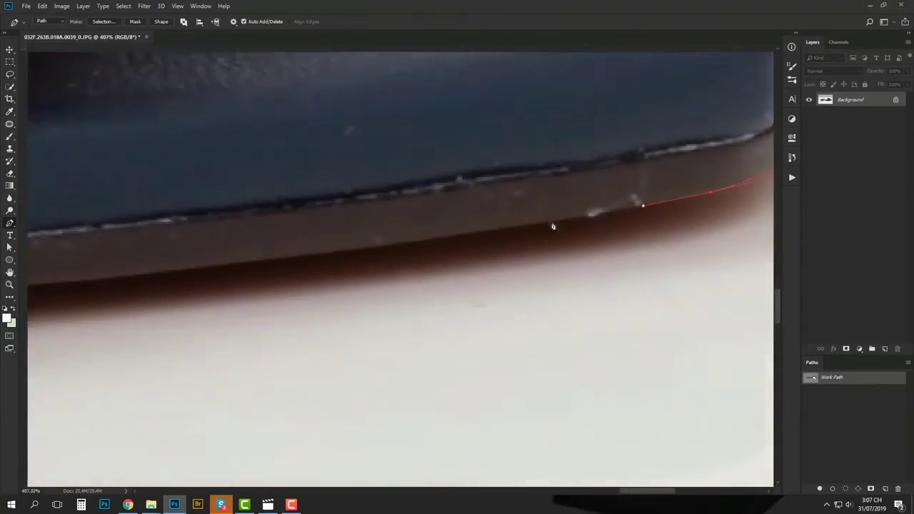
# Extend the path along the brown sole's bottom edge above the dark shadow, from the toe back under the forefoot.
pyautogui.moveTo(257, 265); pyautogui.dragTo(662, 220)
pyautogui.moveTo(333, 252); pyautogui.dragTo(247, 265)
pyautogui.moveTo(250, 266); pyautogui.dragTo(626, 214)
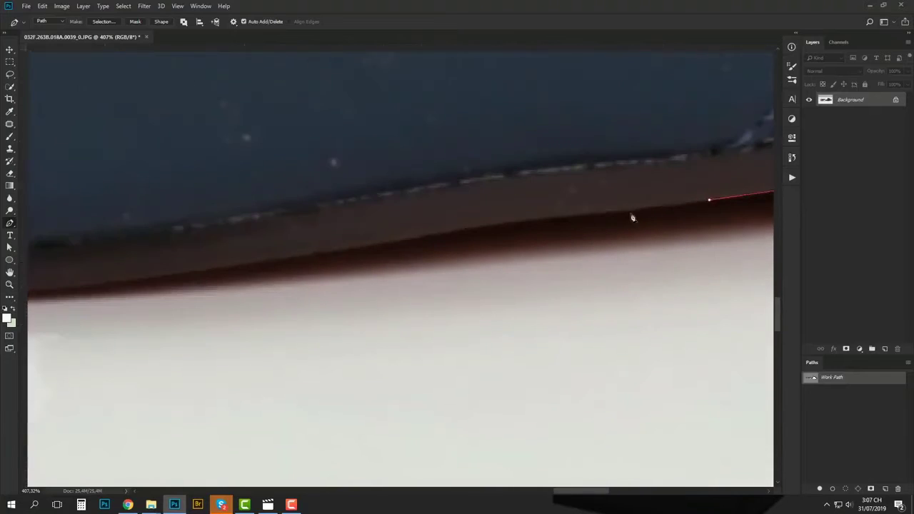
pyautogui.moveTo(443, 230); pyautogui.dragTo(565, 222)
pyautogui.moveTo(384, 250); pyautogui.dragTo(588, 254)
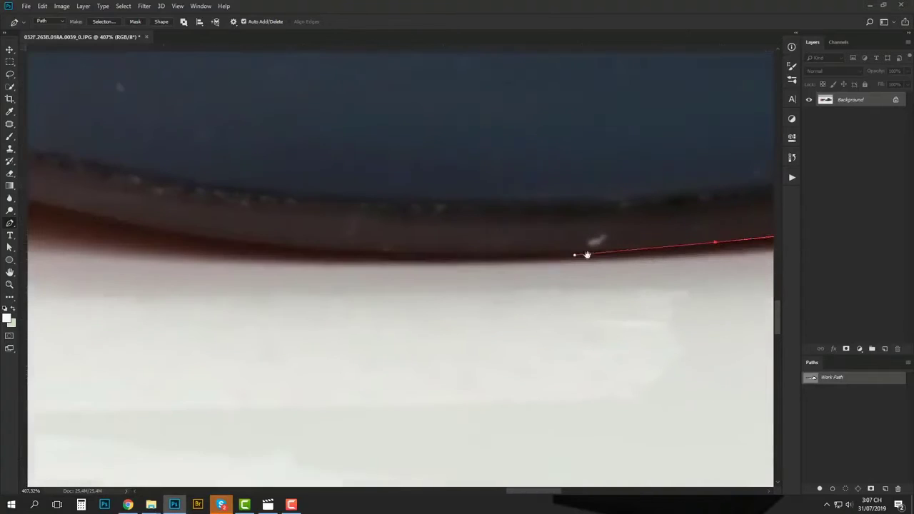
pyautogui.moveTo(334, 246); pyautogui.dragTo(709, 320)
# Continue the path up the rising underside of the sole from the forefoot toward the heel.
pyautogui.moveTo(476, 262); pyautogui.dragTo(303, 218)
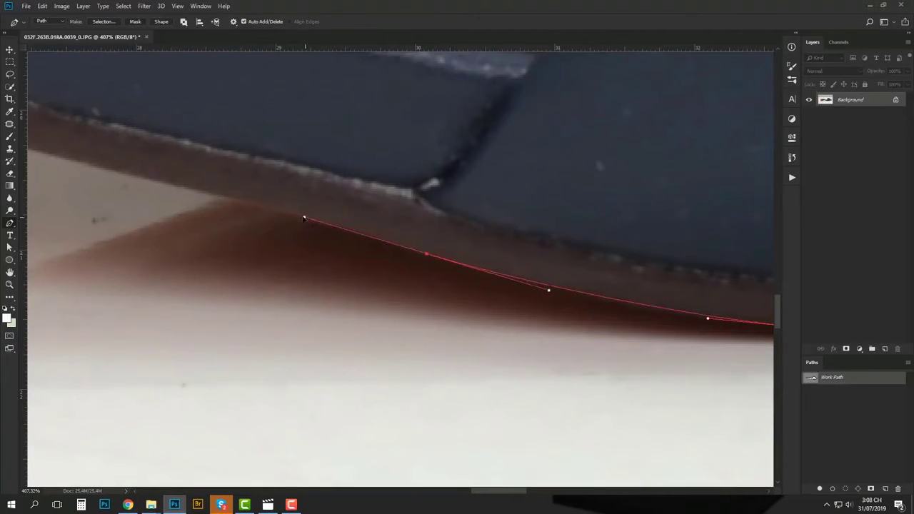
pyautogui.moveTo(60, 175); pyautogui.dragTo(505, 292)
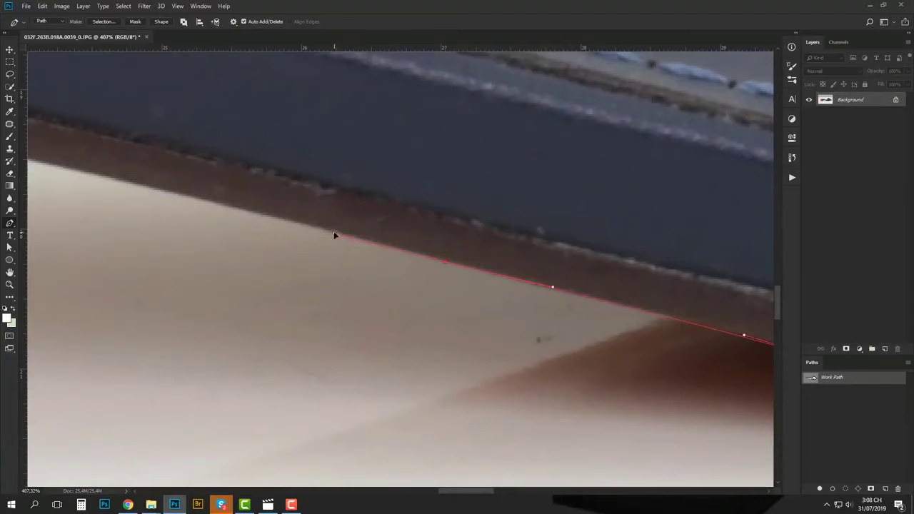
pyautogui.moveTo(334, 236); pyautogui.dragTo(711, 344)
pyautogui.moveTo(399, 267); pyautogui.dragTo(687, 301)
pyautogui.click(382, 251)
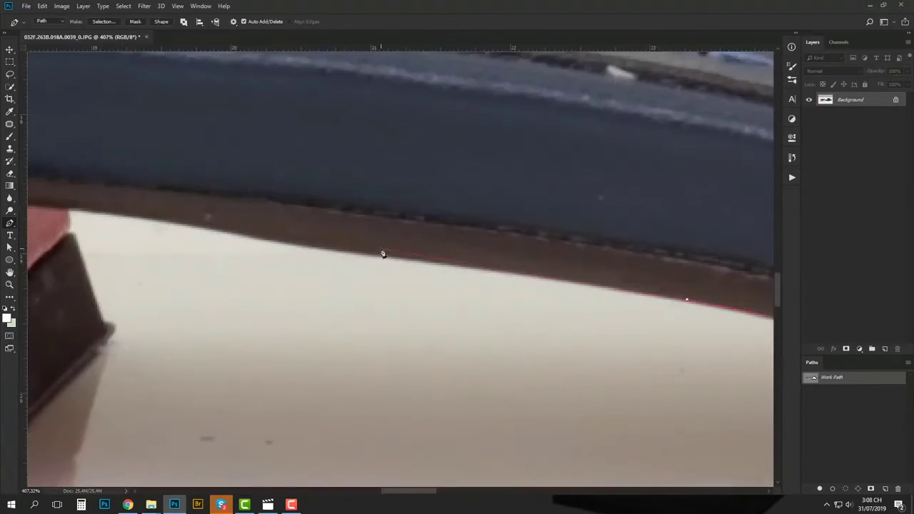
pyautogui.moveTo(319, 251); pyautogui.dragTo(449, 252)
# Bring the path to the corner where the sole meets the heel and trace the far heel tip's outer edge and small protrusion.
pyautogui.scroll(3, 451, 252)
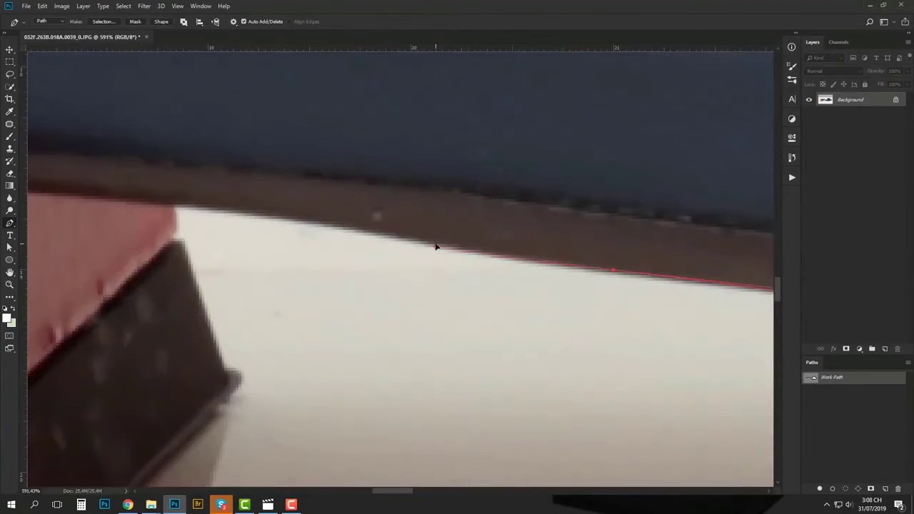
pyautogui.moveTo(171, 232); pyautogui.dragTo(373, 260)
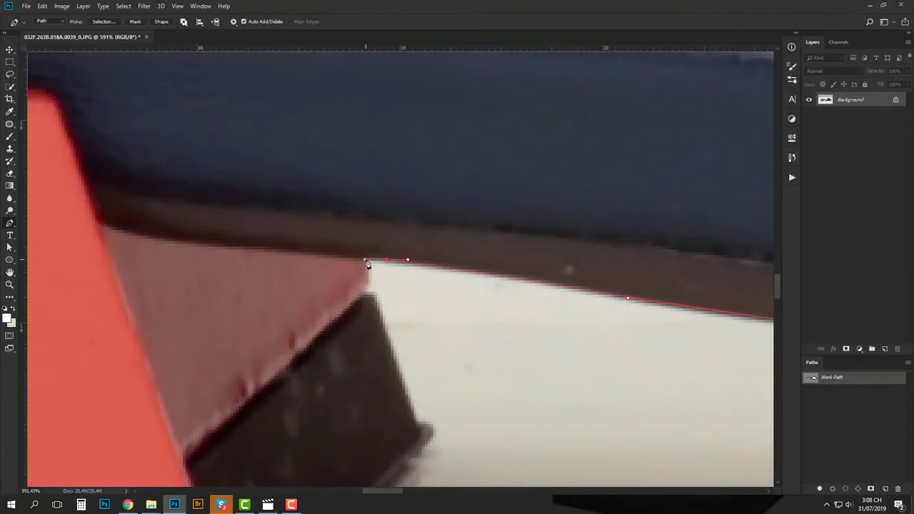
pyautogui.scroll(2, 357, 214)
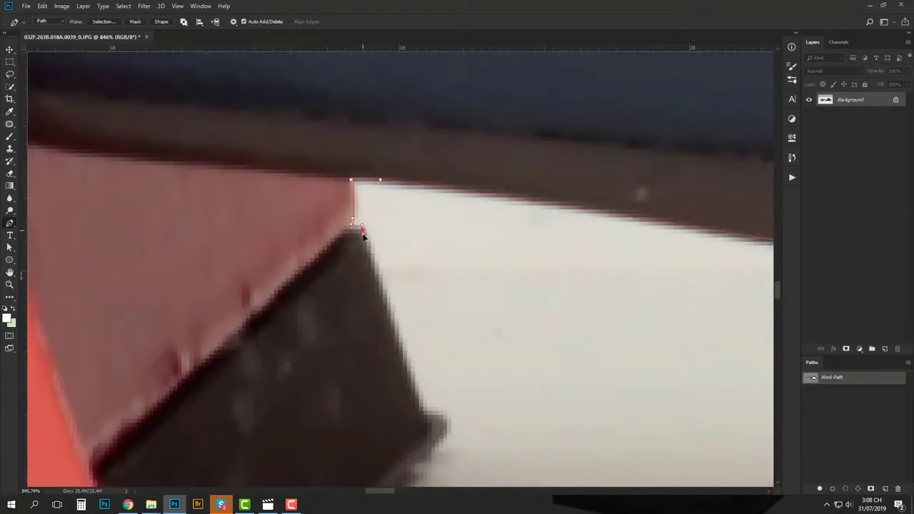
pyautogui.scroll(-5, 383, 282)
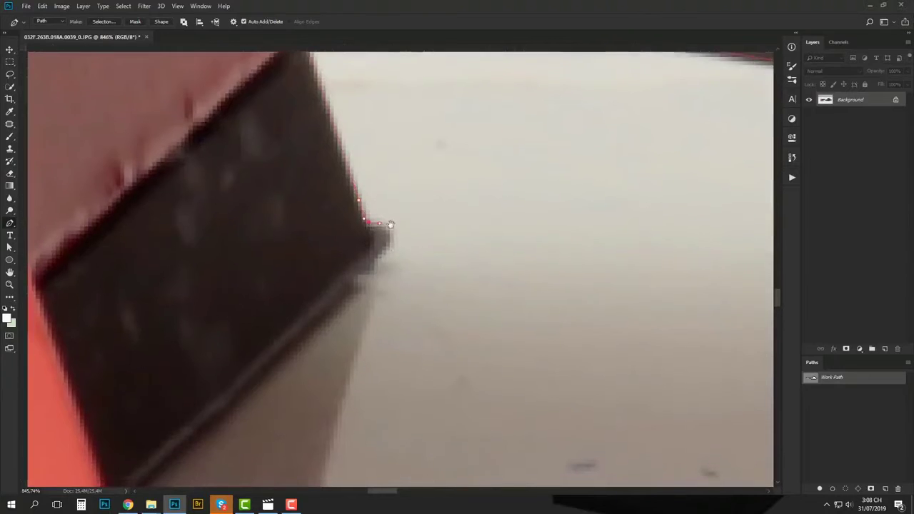
pyautogui.scroll(-1, 382, 229)
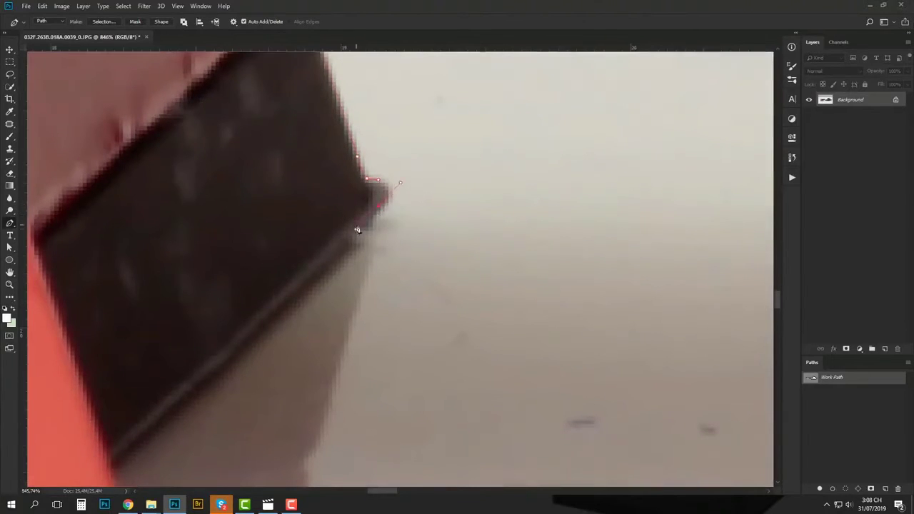
# Trace the far heel tip's bottom edge to the red heel and down the heel's side onto its dark base.
pyautogui.scroll(-3, 357, 230)
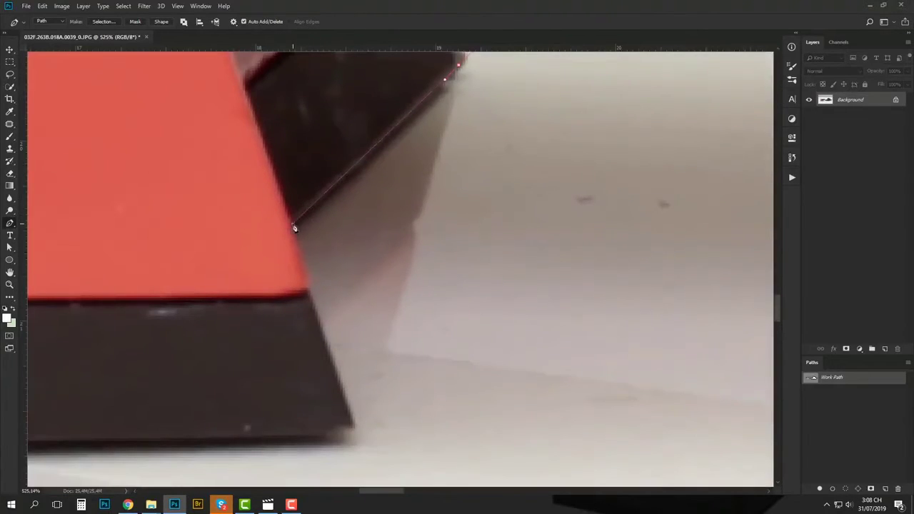
pyautogui.click(304, 258)
pyautogui.scroll(3, 279, 201)
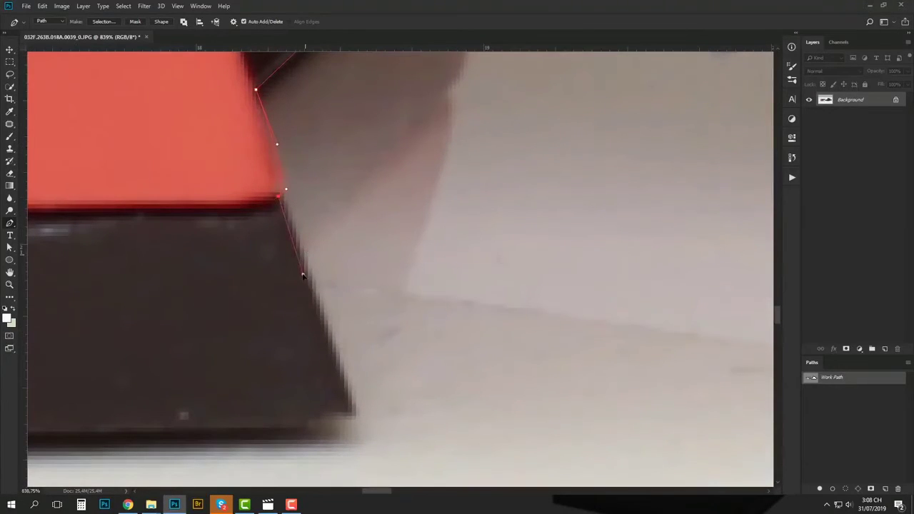
# Trace the dark heel base's sloped edge down to its lower corner and start the path along the base's bottom edge.
pyautogui.moveTo(307, 291); pyautogui.dragTo(283, 106)
pyautogui.scroll(3, 329, 200)
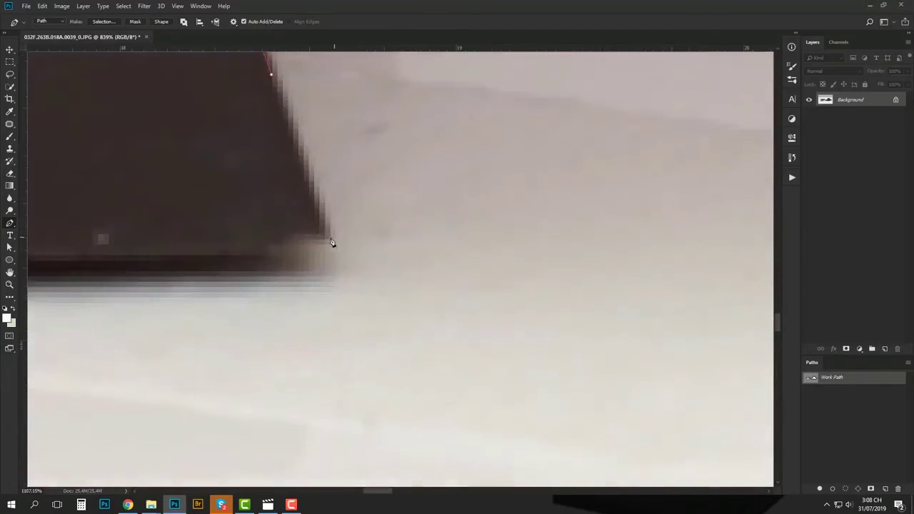
pyautogui.moveTo(327, 235); pyautogui.dragTo(323, 236)
pyautogui.moveTo(429, 214); pyautogui.dragTo(455, 215)
pyautogui.scroll(-3, 435, 207)
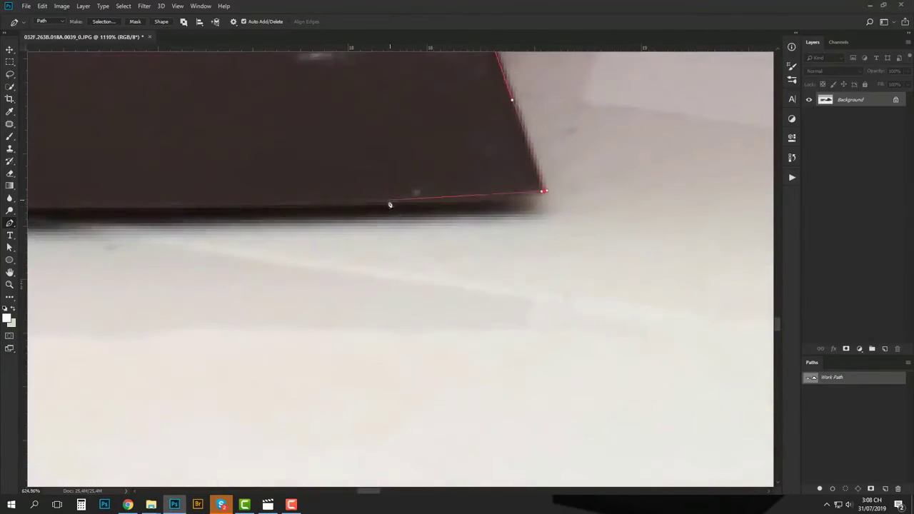
pyautogui.moveTo(375, 205); pyautogui.dragTo(269, 206)
pyautogui.scroll(-2, 268, 206)
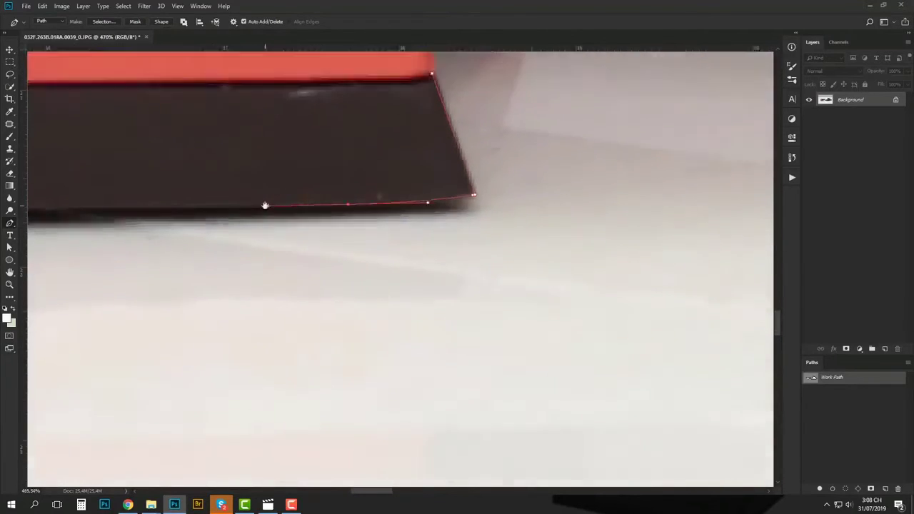
# Continue the path along the curved bottom edge of the dark heel base to its rear corner, above the shadow.
pyautogui.hscroll(-5, 459, 214)
pyautogui.moveTo(356, 193); pyautogui.dragTo(701, 209)
pyautogui.moveTo(396, 200); pyautogui.dragTo(642, 305)
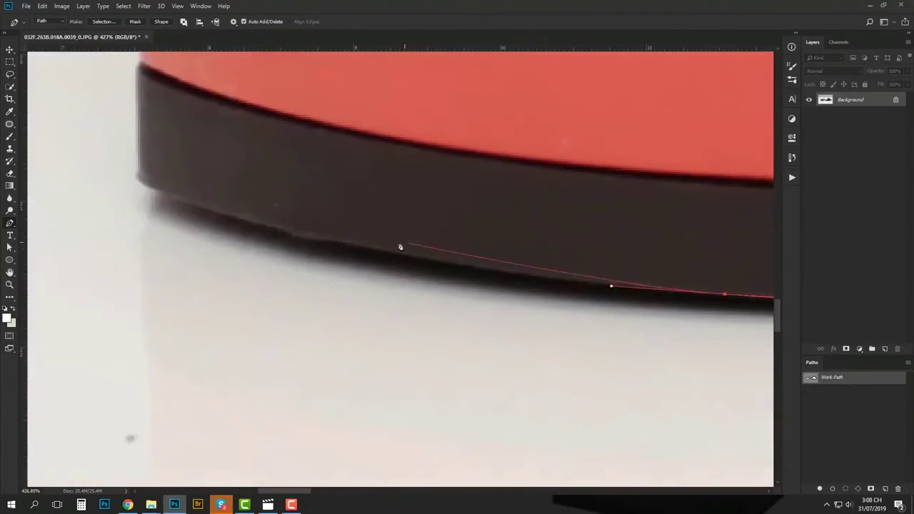
pyautogui.moveTo(372, 246); pyautogui.dragTo(554, 326)
pyautogui.scroll(4, 477, 296)
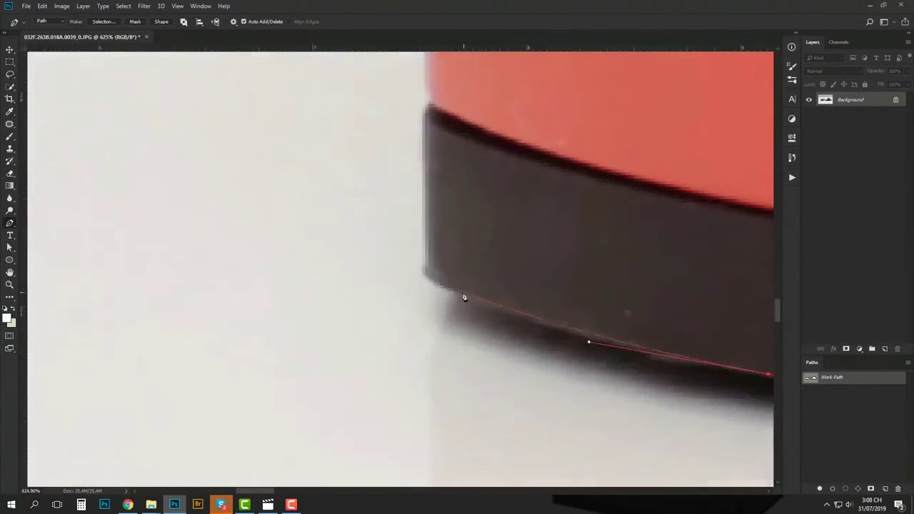
pyautogui.scroll(1, 456, 294)
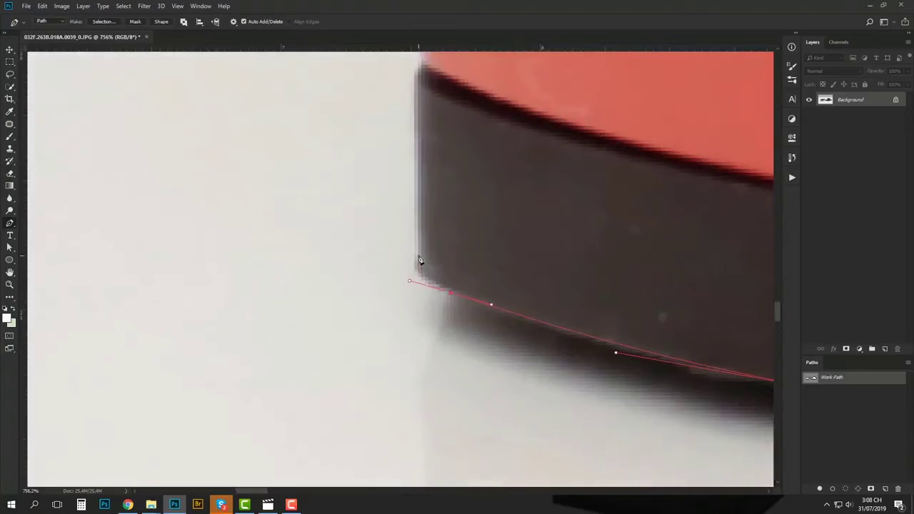
# Trace around the base's rear corner and up its vertical edge, continuing onto the back edge of the red heel.
pyautogui.click(418, 255)
pyautogui.scroll(3, 397, 271)
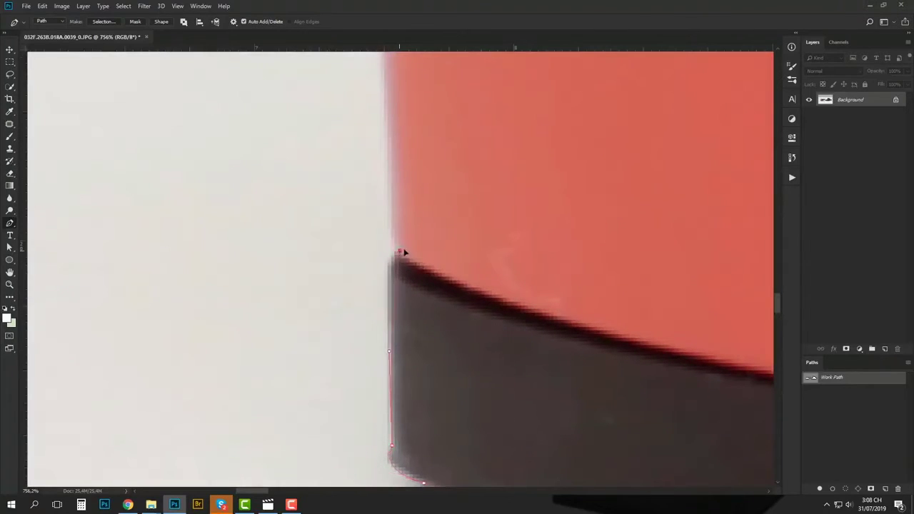
pyautogui.moveTo(403, 252); pyautogui.dragTo(419, 243)
pyautogui.scroll(-2, 393, 150)
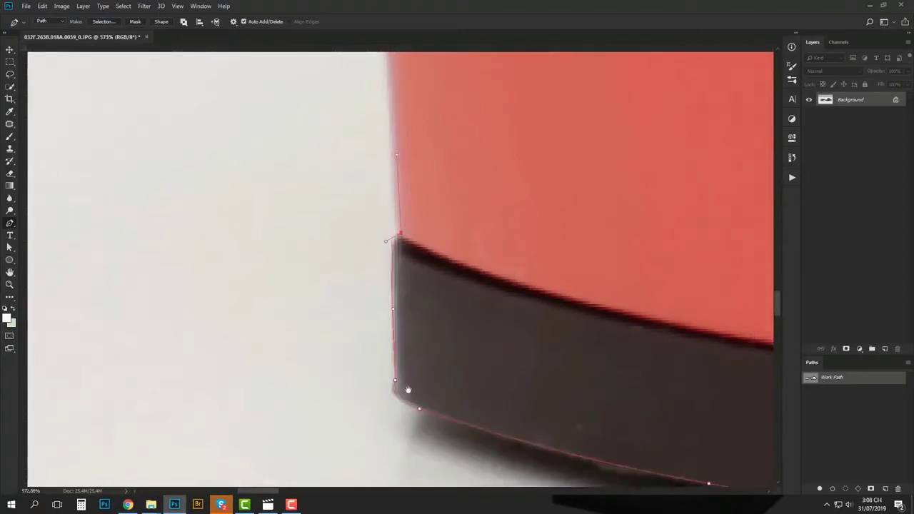
pyautogui.scroll(-5, 393, 219)
pyautogui.moveTo(390, 206); pyautogui.dragTo(387, 186)
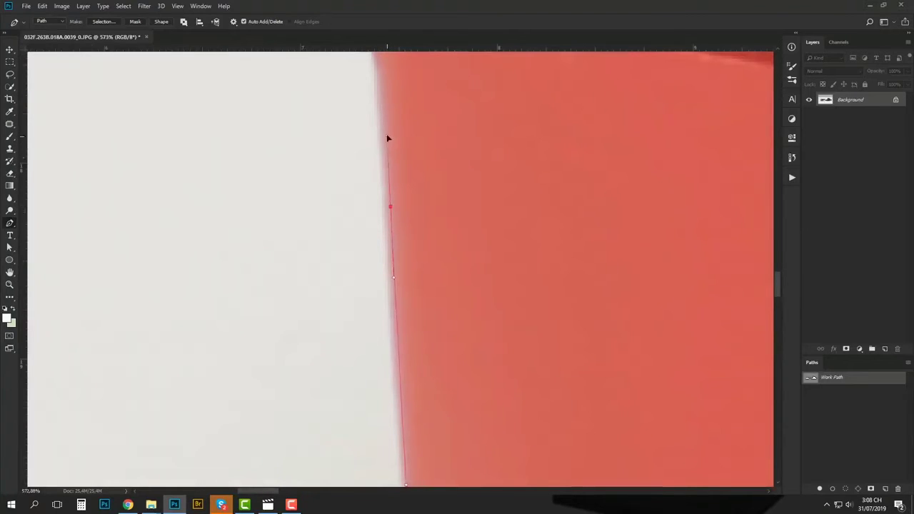
# Bring the path up the red heel's back edge to its corner and along the sloped edge above it.
pyautogui.scroll(-3, 385, 134)
pyautogui.scroll(3, 395, 414)
pyautogui.scroll(3, 386, 322)
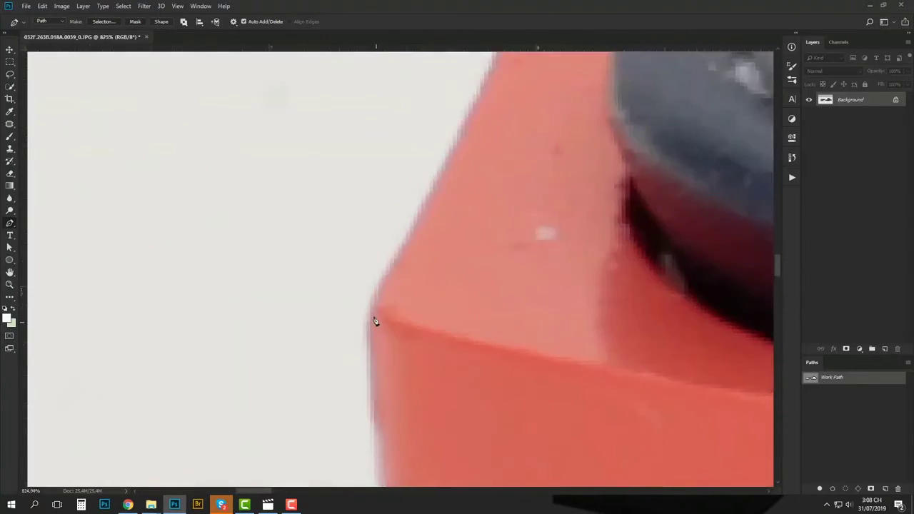
pyautogui.moveTo(373, 315); pyautogui.dragTo(378, 296)
pyautogui.scroll(3, 414, 264)
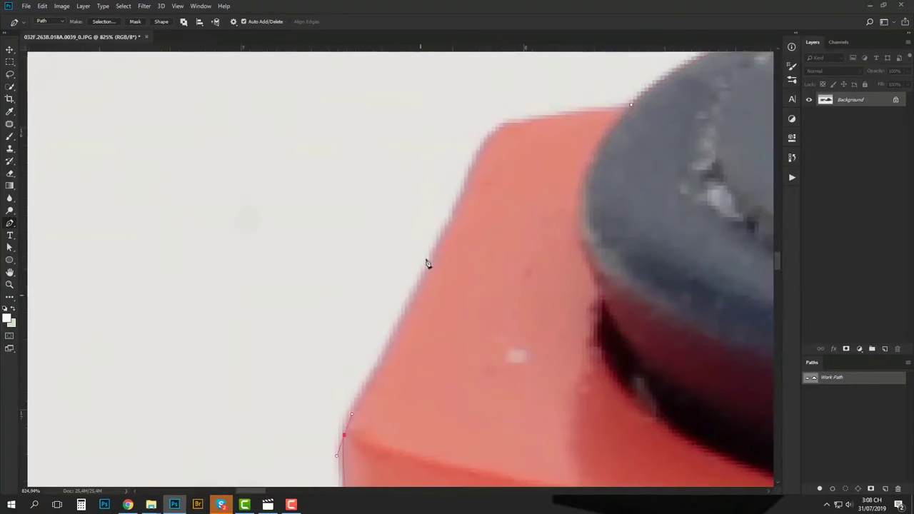
pyautogui.click(404, 307)
pyautogui.click(440, 233)
# Trace the red heel's uppermost corner and top edge to the navy insole, closing the path at its starting point.
pyautogui.scroll(3, 411, 292)
pyautogui.moveTo(420, 278); pyautogui.dragTo(307, 299)
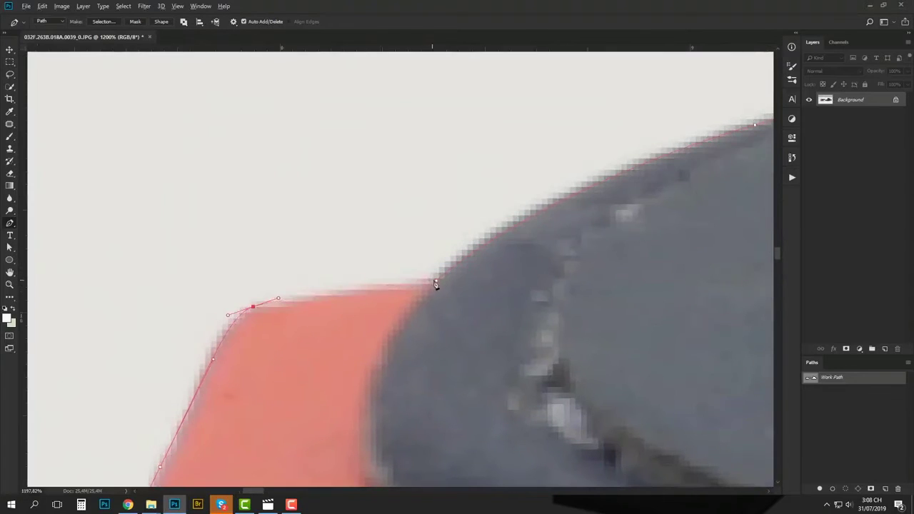
pyautogui.click(438, 282)
pyautogui.scroll(-5, 440, 286)
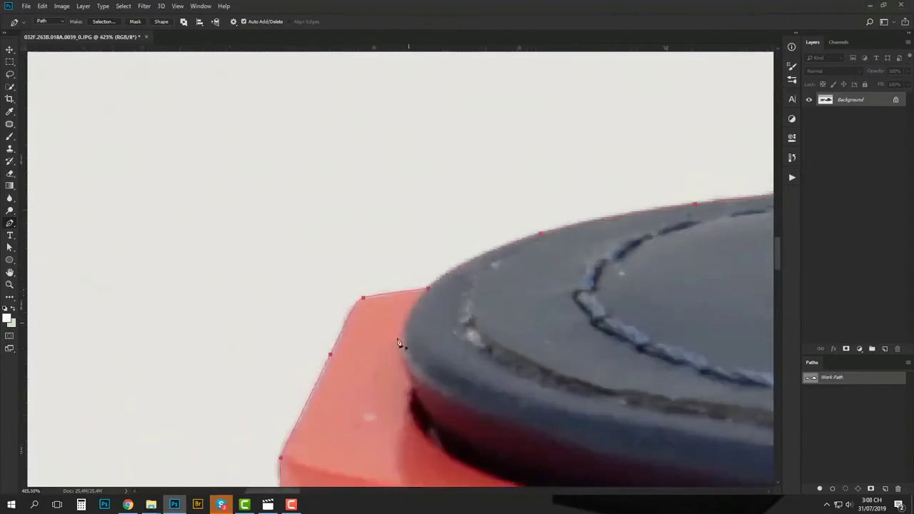
pyautogui.moveTo(385, 357); pyautogui.dragTo(393, 272)
pyautogui.scroll(-6, 394, 272)
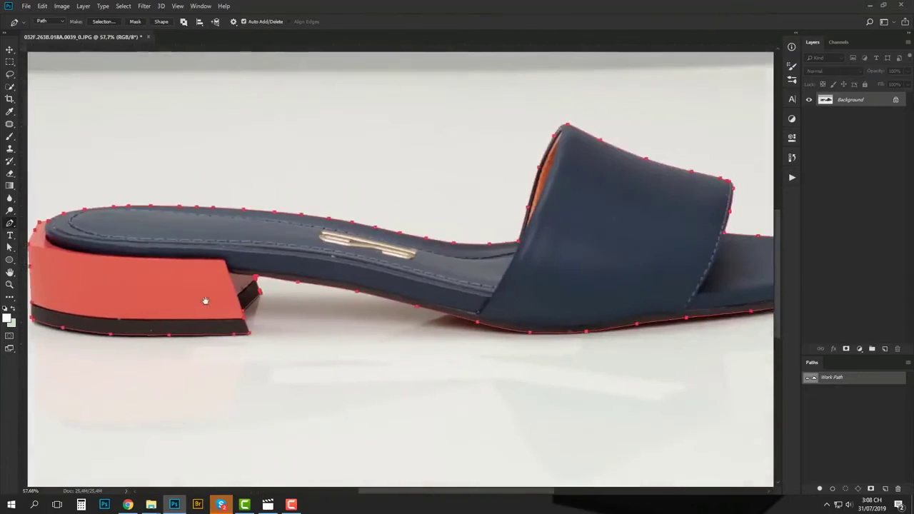
pyautogui.scroll(-3, 653, 373)
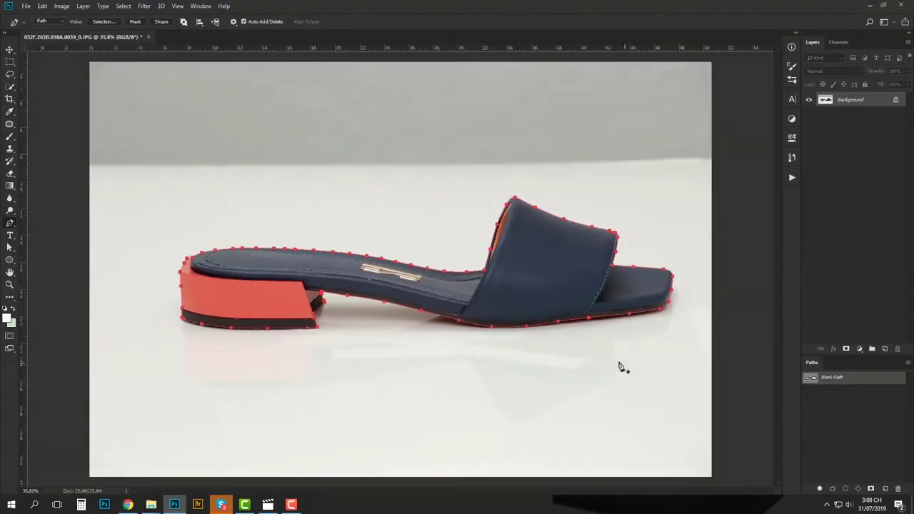
# Save the work path as Path 1, load it as a selection and copy the sandal to a new layer.
pyautogui.doubleClick(877, 384)
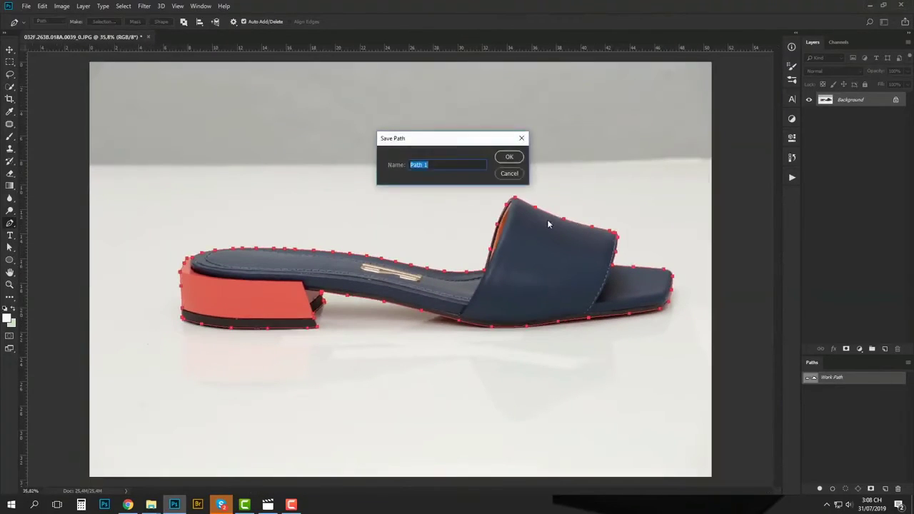
pyautogui.click(509, 158)
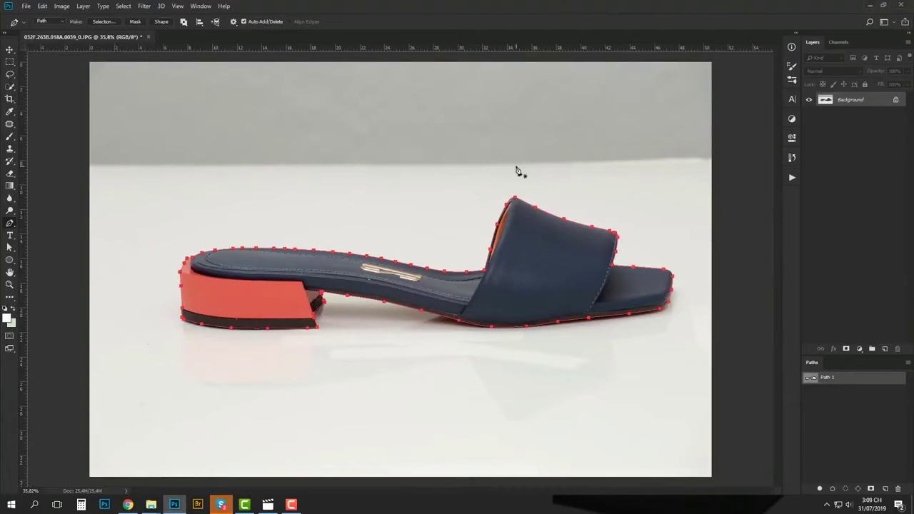
pyautogui.hotkey('ctrl', 'Return')
pyautogui.hotkey('ctrl', 'j')
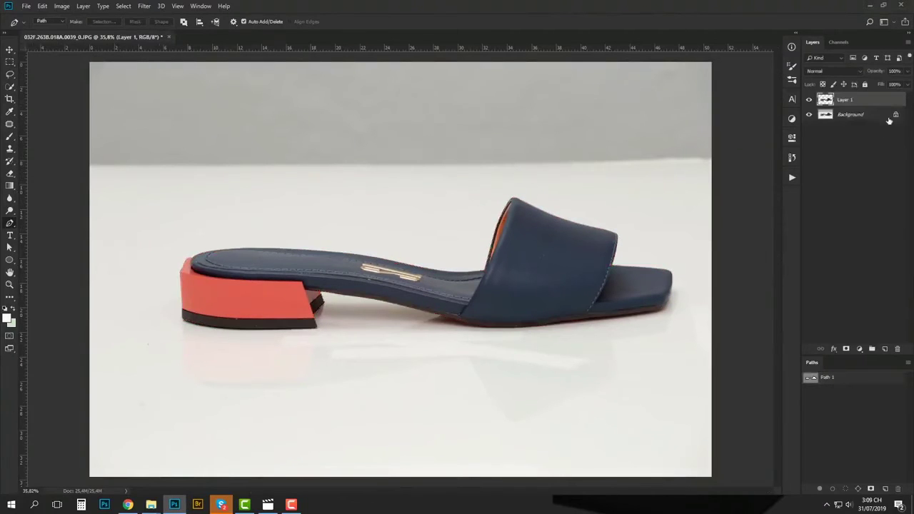
# Delete the original Background layer and inspect the sandal cutout on transparency.
pyautogui.click(881, 117)
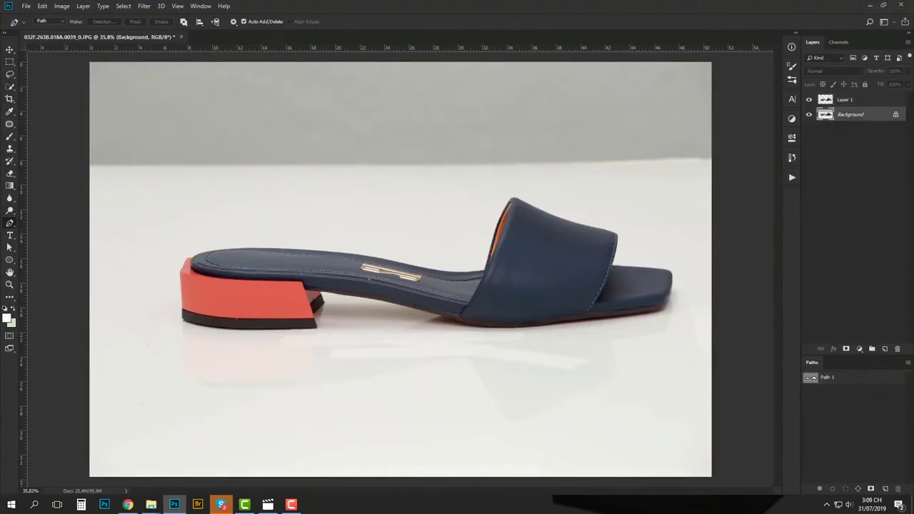
pyautogui.click(897, 349)
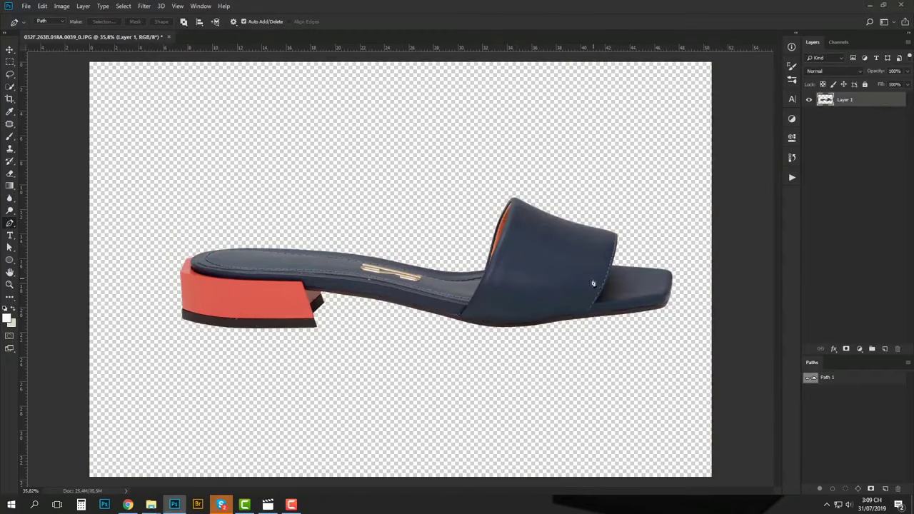
pyautogui.scroll(-1, 702, 352)
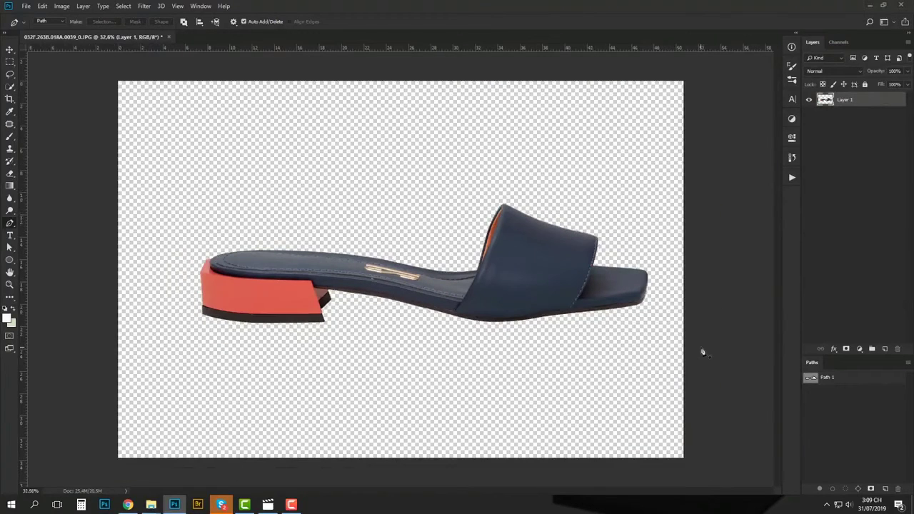
pyautogui.scroll(4, 347, 336)
pyautogui.scroll(-4, 371, 337)
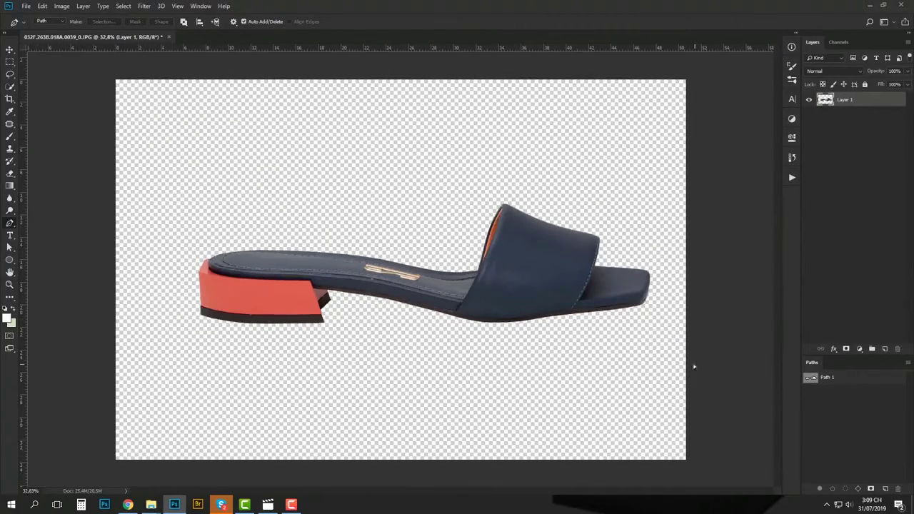
# Create a Desktop folder named backgroud and save the cutout in it as 032F.263B.018A.0039_0.psd in Photoshop format.
pyautogui.hotkey('ctrl', 'shift', 's')
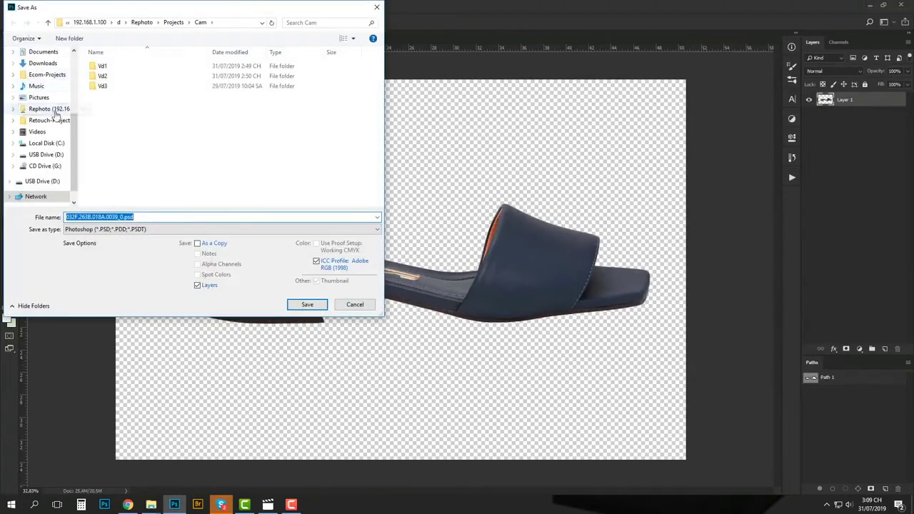
pyautogui.scroll(3, 43, 92)
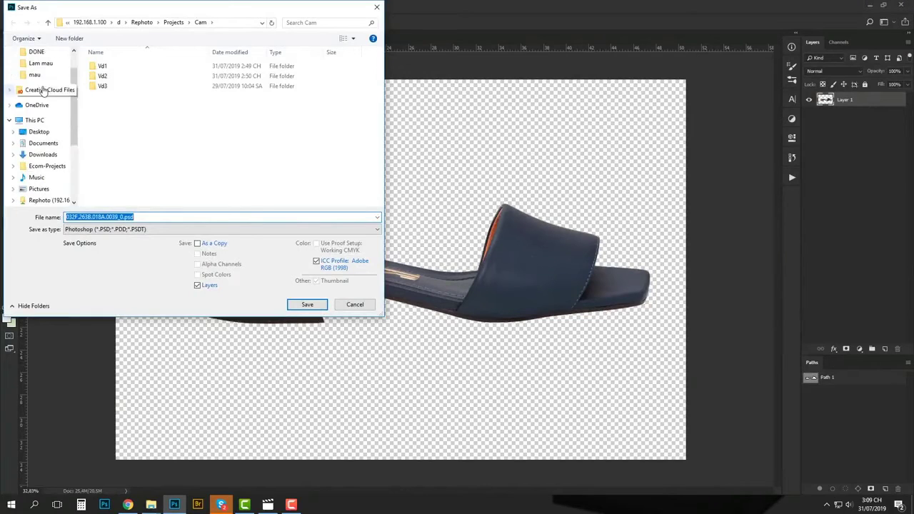
pyautogui.click(39, 132)
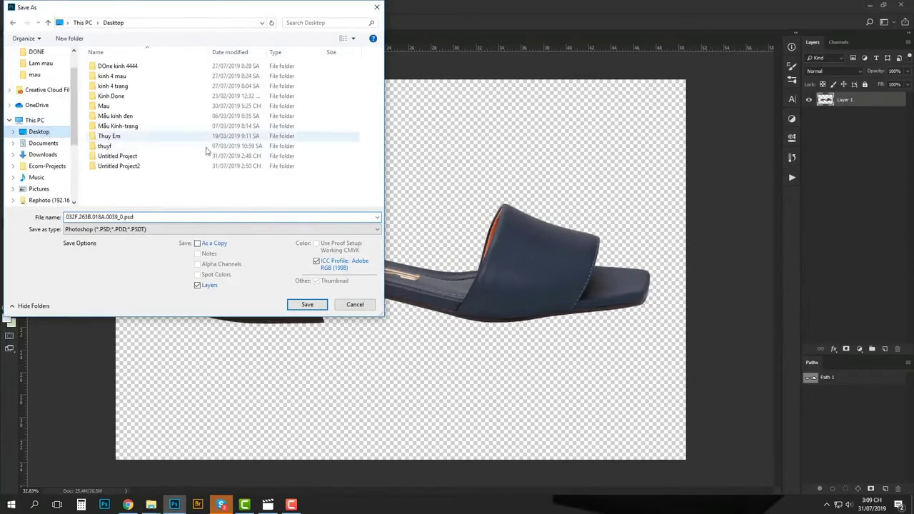
pyautogui.hotkey('ctrl', 'shift', 'n')
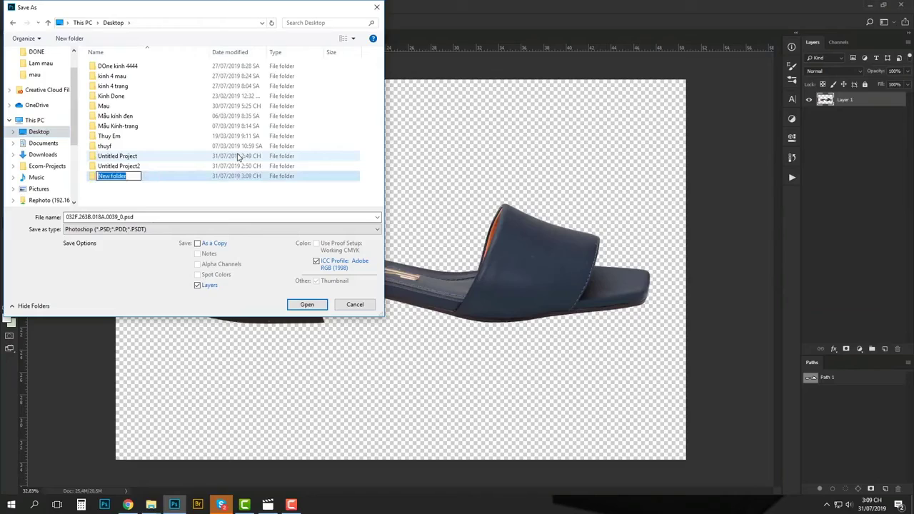
pyautogui.write('backgroud')
pyautogui.press('Return')
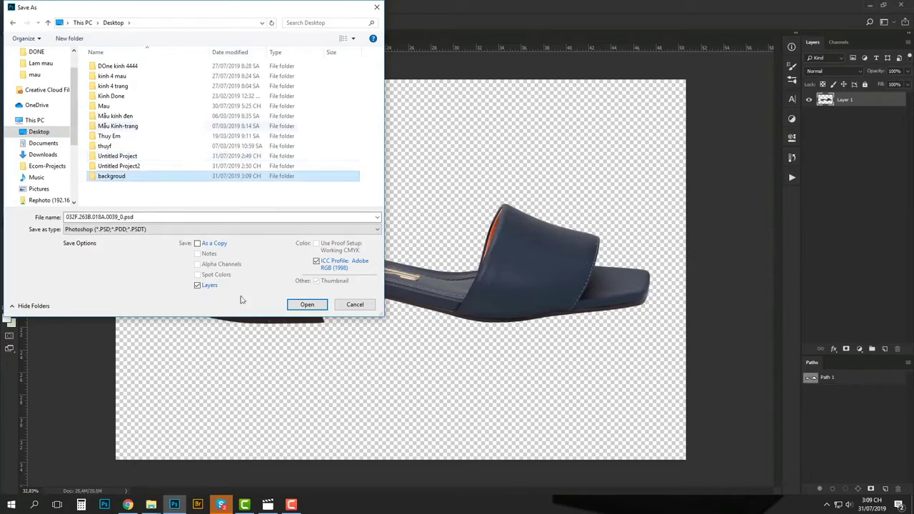
pyautogui.doubleClick(231, 176)
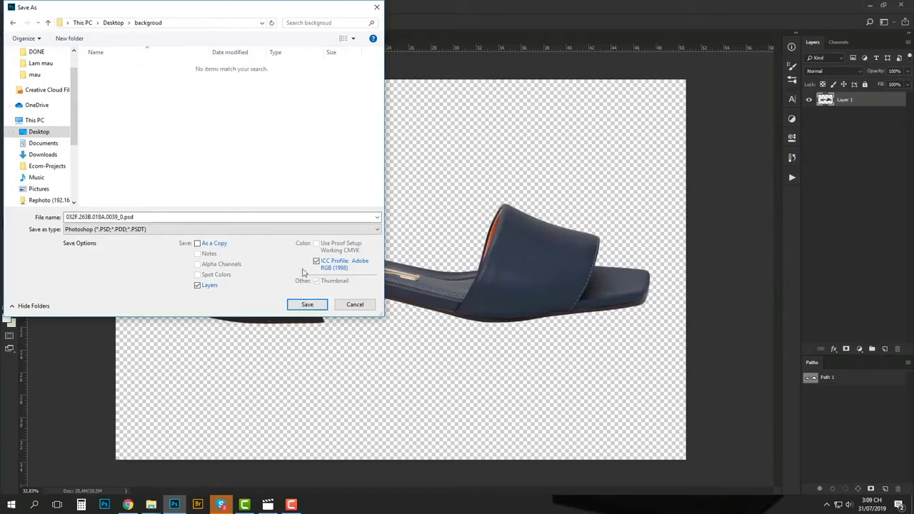
pyautogui.click(307, 306)
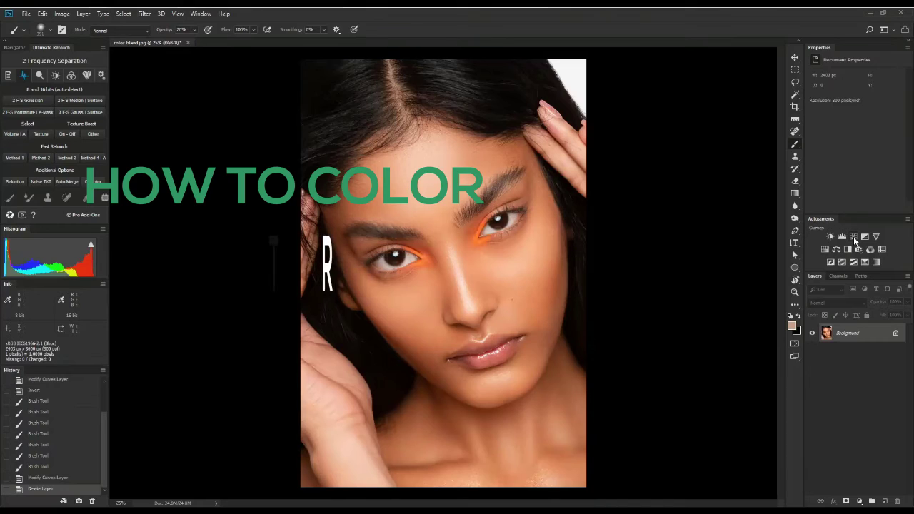
# Add a Curves adjustment to the color blend.jpg portrait, raise input 109 to output 130, and invert its mask to black.
pyautogui.click(854, 237)
pyautogui.moveTo(860, 135); pyautogui.dragTo(859, 130)
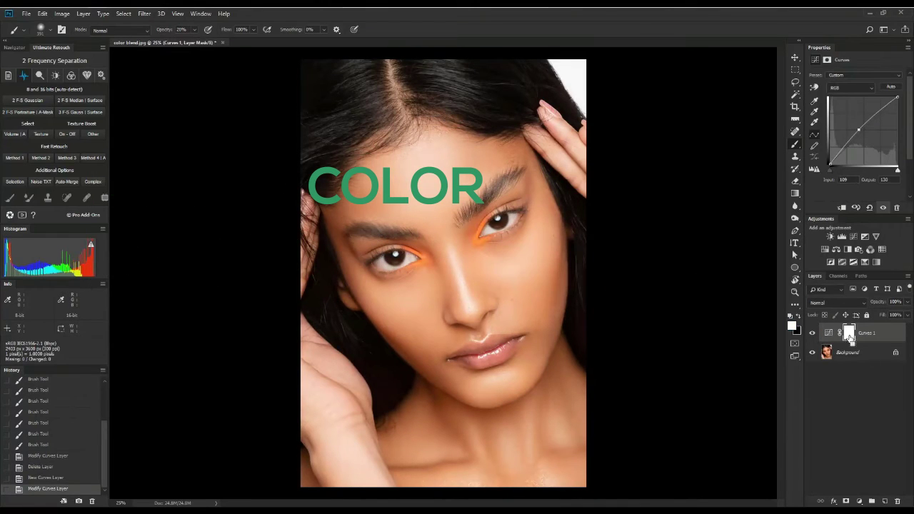
pyautogui.hotkey('ctrl', 'i')
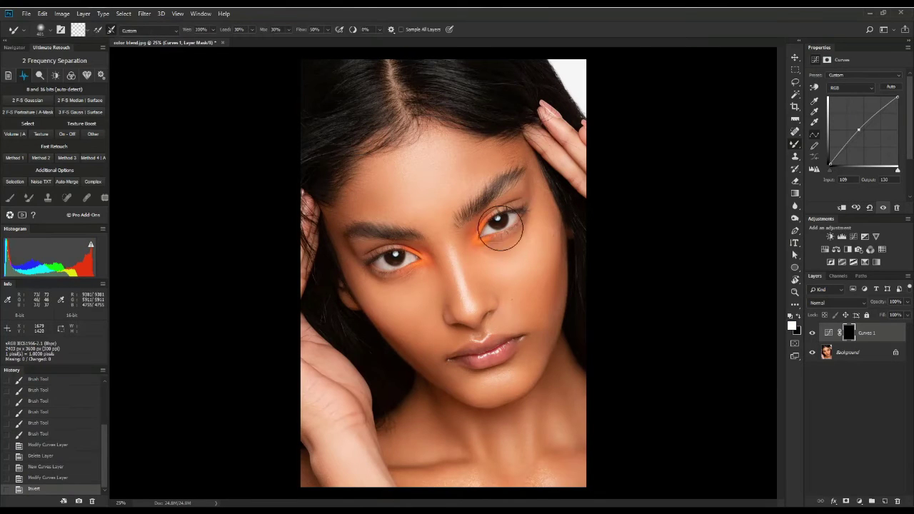
# Paint the Curves 1 mask in white at 20% brush opacity over the uneven facial skin, and merge the layer into Background.
pyautogui.moveTo(508, 229)
pyautogui.mouseDown()
pyautogui.moveTo(508, 255)
pyautogui.moveTo(518, 245)
pyautogui.moveTo(479, 249)
pyautogui.mouseUp()
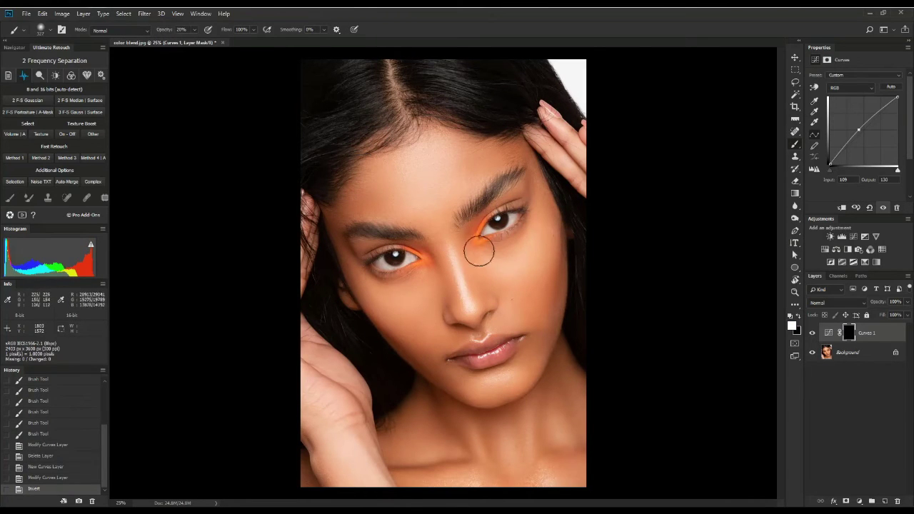
pyautogui.moveTo(486, 172)
pyautogui.mouseDown()
pyautogui.moveTo(467, 182)
pyautogui.moveTo(471, 171)
pyautogui.mouseUp()
pyautogui.moveTo(471, 171); pyautogui.dragTo(438, 159)
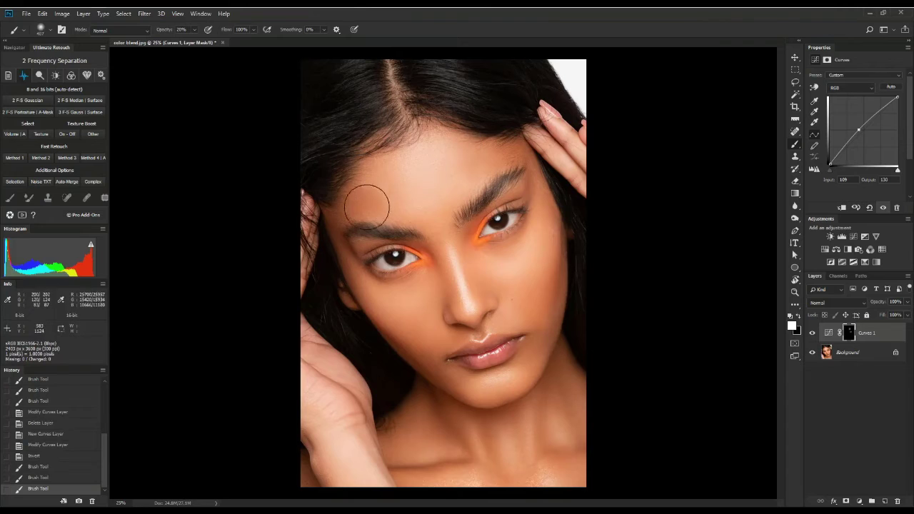
pyautogui.moveTo(537, 261)
pyautogui.mouseDown()
pyautogui.moveTo(528, 308)
pyautogui.moveTo(433, 318)
pyautogui.moveTo(456, 379)
pyautogui.moveTo(524, 368)
pyautogui.moveTo(536, 274)
pyautogui.mouseUp()
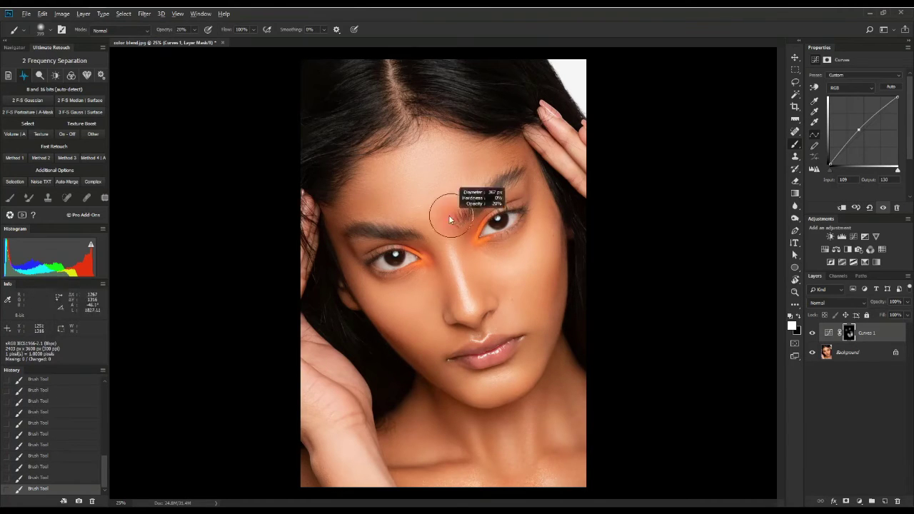
pyautogui.moveTo(449, 216); pyautogui.dragTo(444, 225)
pyautogui.scroll(1, 466, 281)
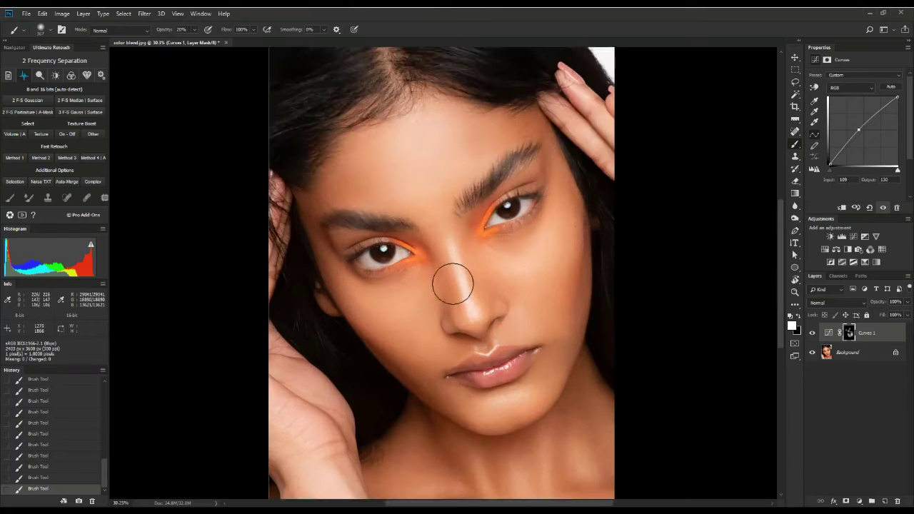
pyautogui.scroll(-1, 451, 278)
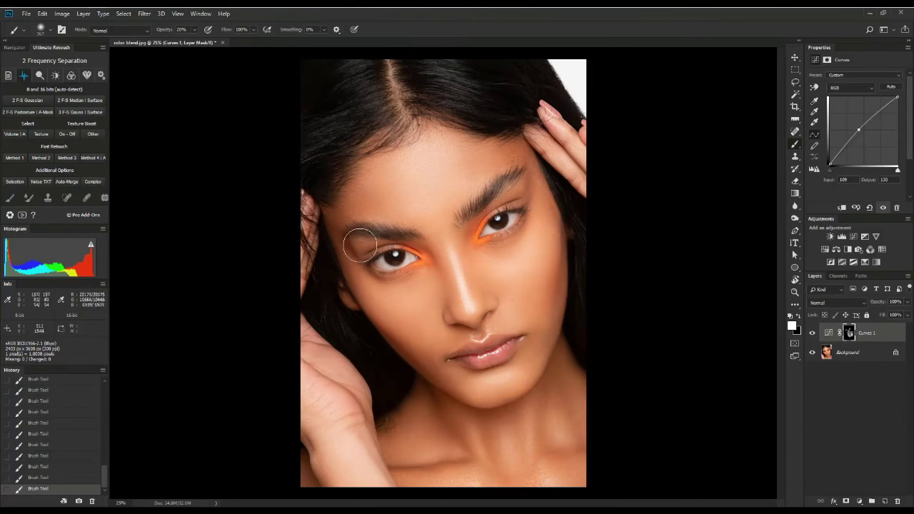
pyautogui.click(808, 333)
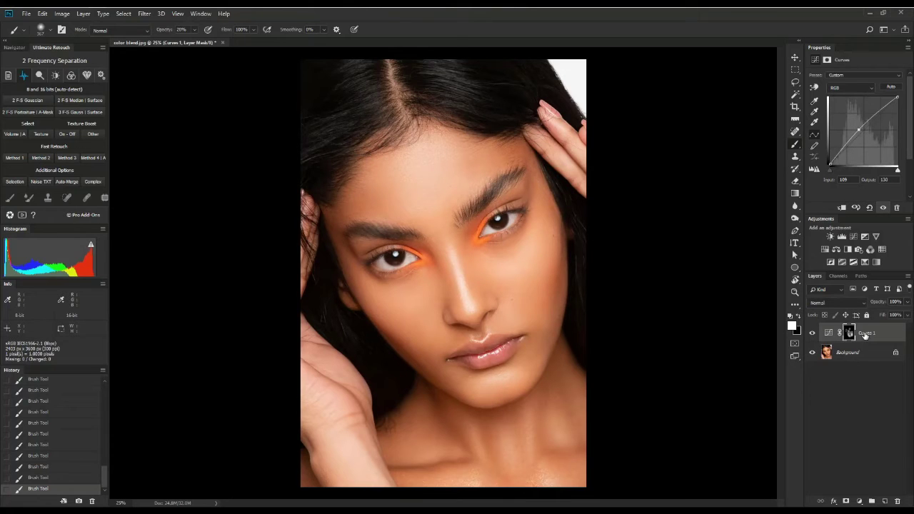
pyautogui.hotkey('ctrl', 'e')
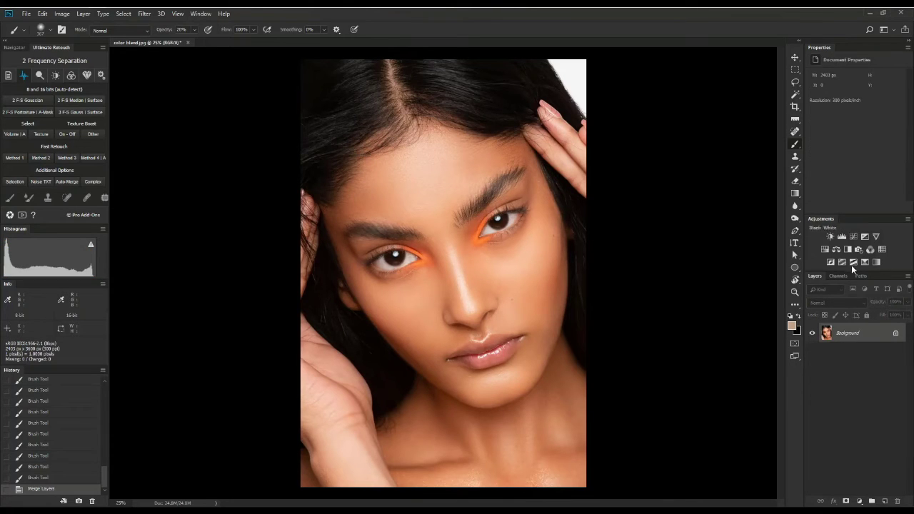
# Add a Gradient Map adjustment above the portrait using the black-to-white gradient preset.
pyautogui.click(865, 262)
pyautogui.click(842, 85)
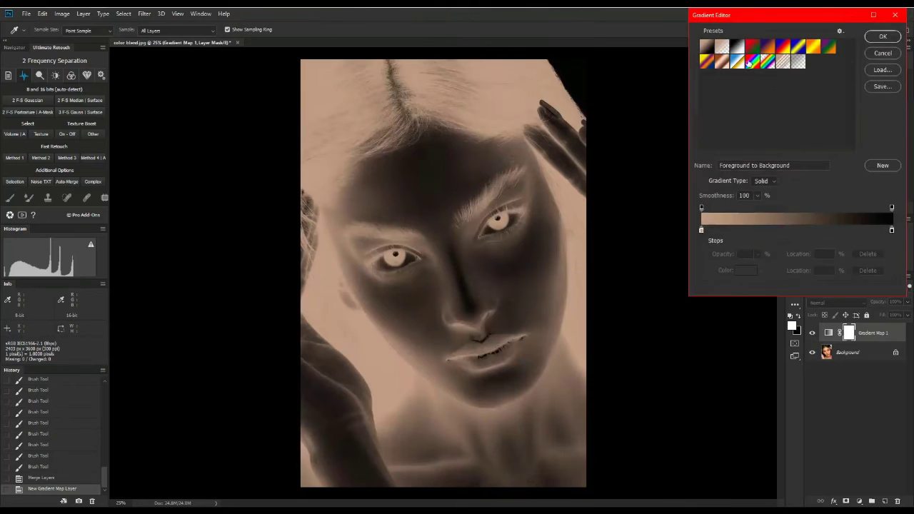
pyautogui.click(738, 48)
pyautogui.click(882, 37)
# Set the Gradient Map layer to Overlay blending at 21% opacity, comparing the portrait with and without it.
pyautogui.click(830, 303)
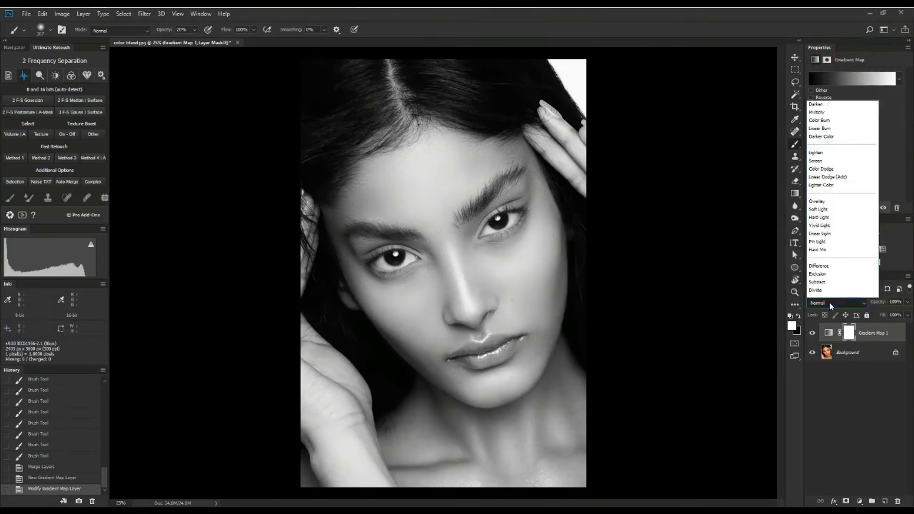
pyautogui.click(818, 164)
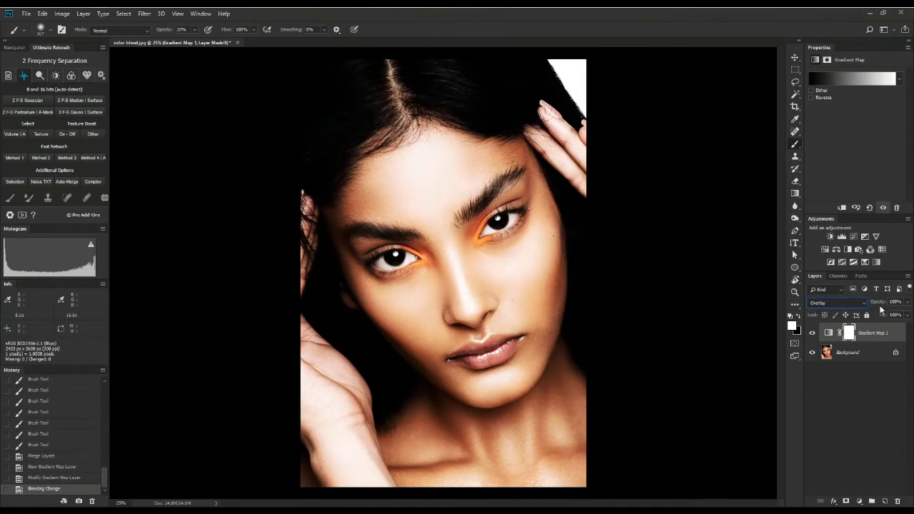
pyautogui.moveTo(877, 302); pyautogui.dragTo(672, 286)
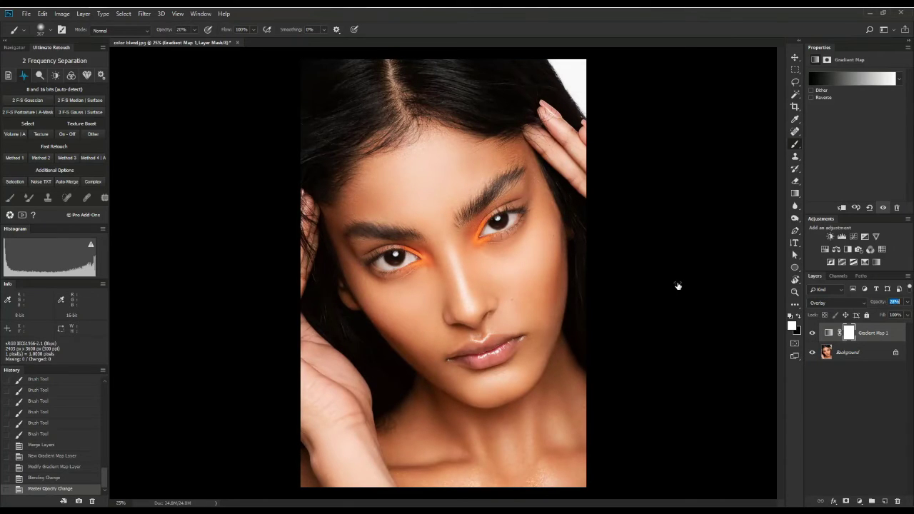
pyautogui.click(811, 332)
pyautogui.click(811, 333)
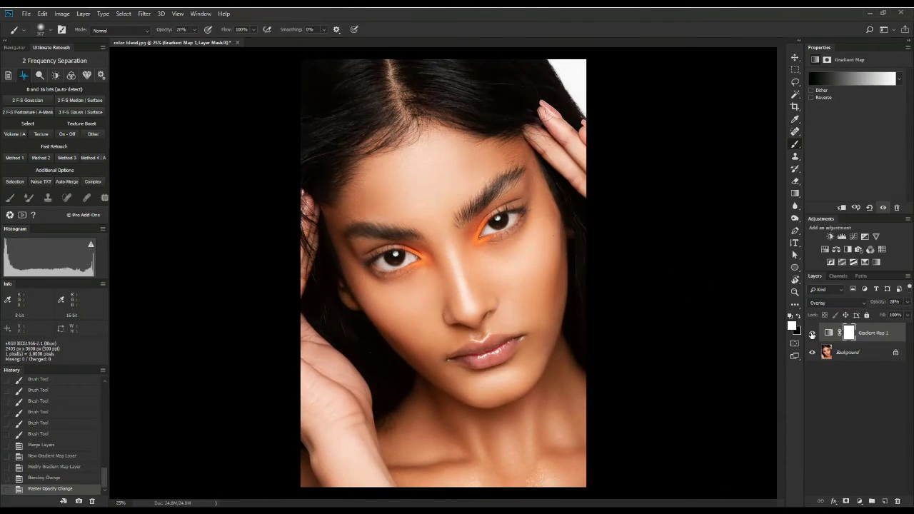
pyautogui.moveTo(873, 303); pyautogui.dragTo(876, 303)
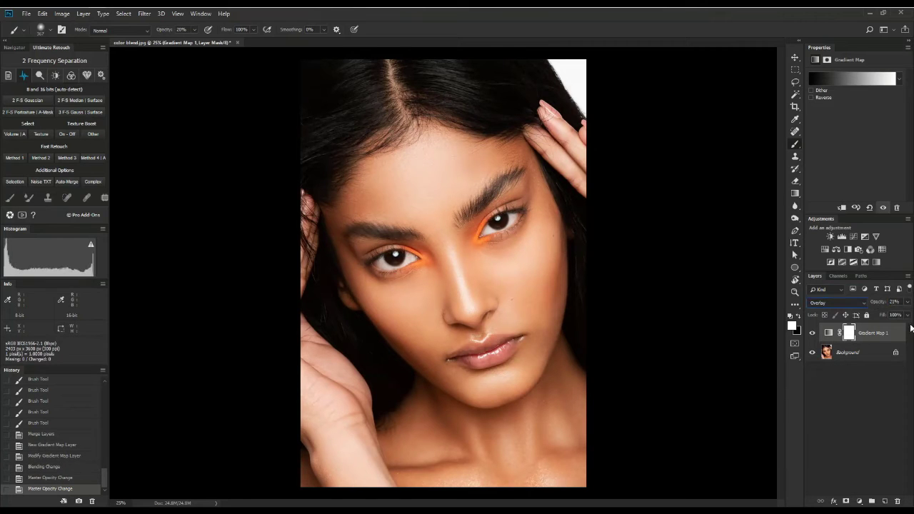
# Split the Gradient Map's Blend If white point for This Layer to about 140/255, and merge the layer into Background.
pyautogui.doubleClick(895, 334)
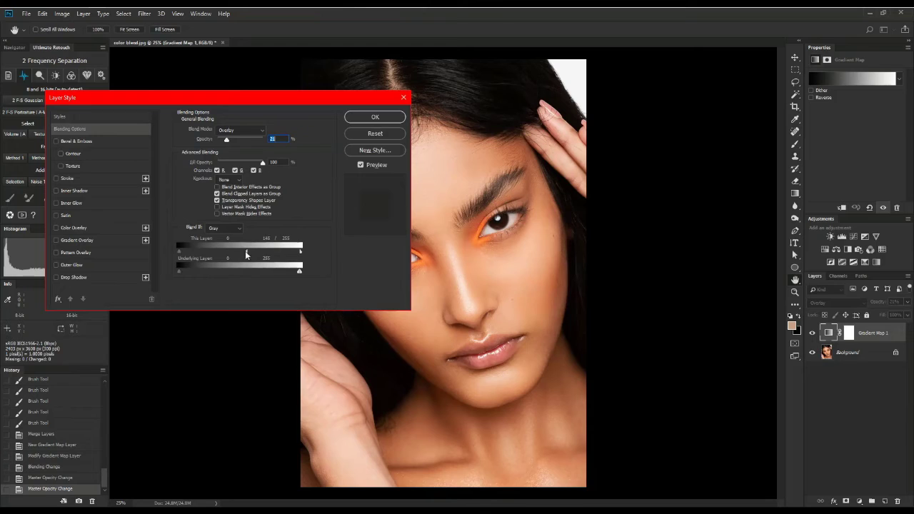
pyautogui.press('Return')
pyautogui.hotkey('ctrl', 'e')
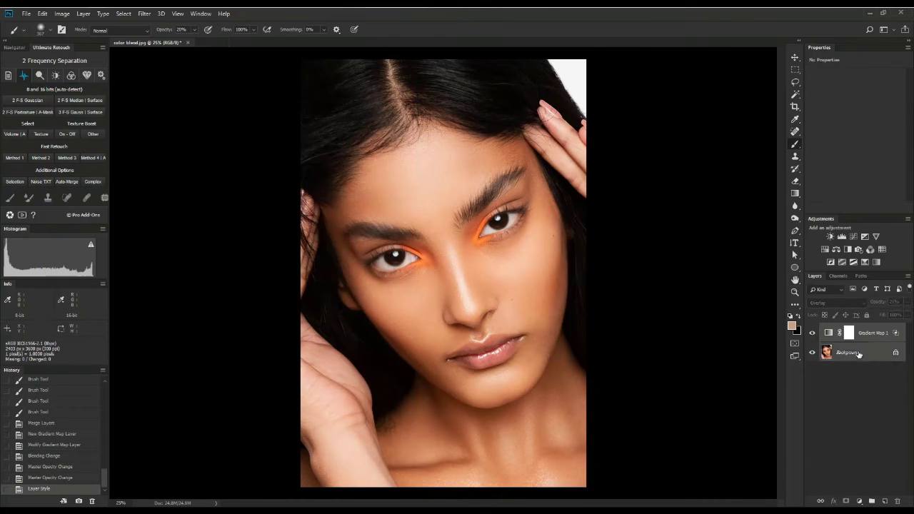
# Add a Levels adjustment with black input 9 and white input 243, and invert its mask to black.
pyautogui.click(839, 237)
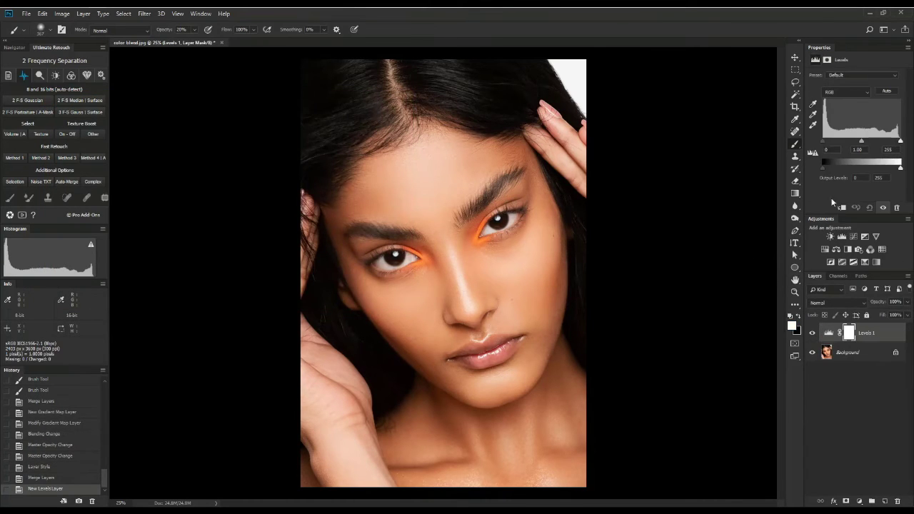
pyautogui.moveTo(823, 141); pyautogui.dragTo(827, 141)
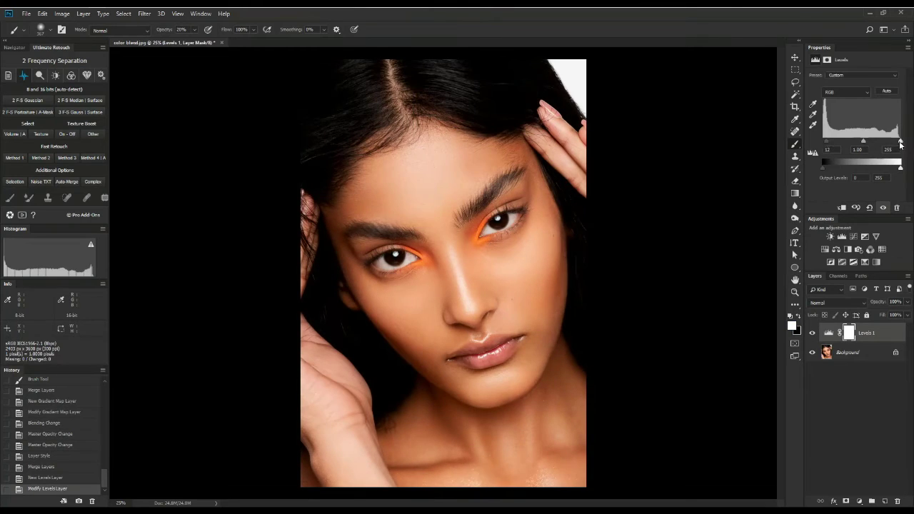
pyautogui.moveTo(899, 142); pyautogui.dragTo(897, 142)
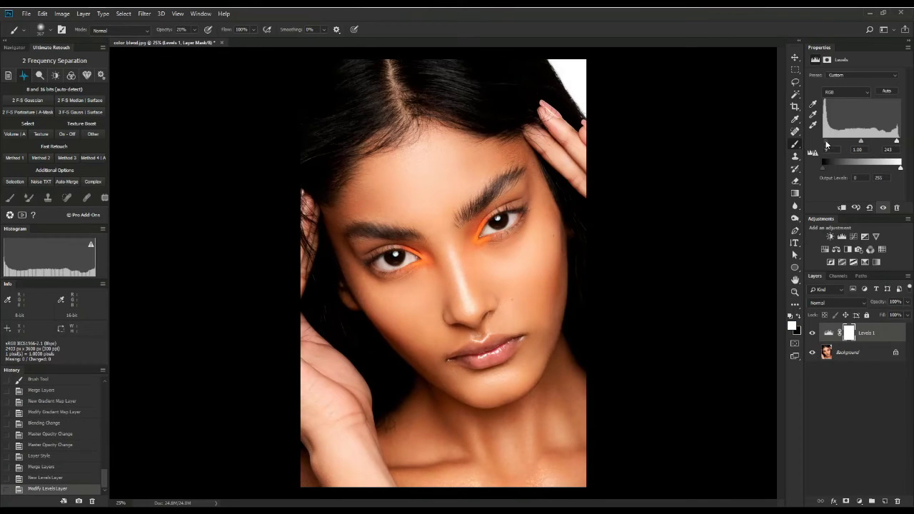
pyautogui.hotkey('ctrl', 'i')
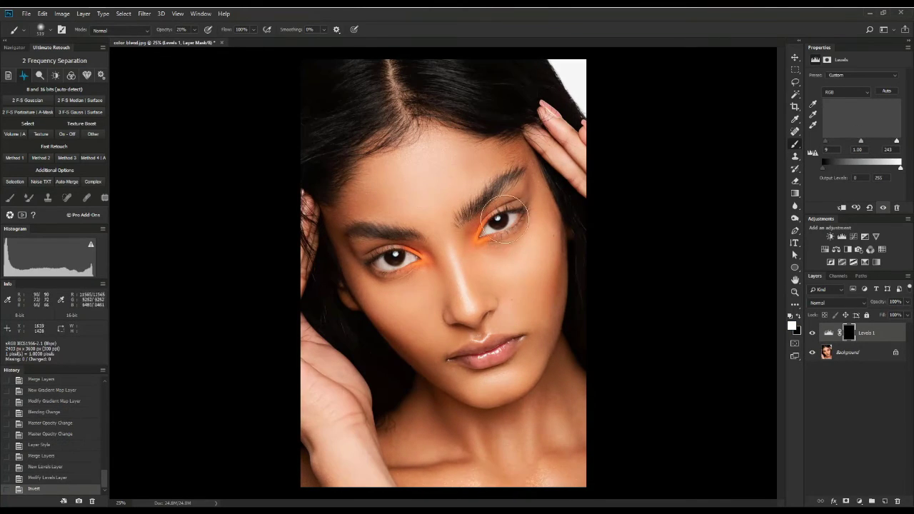
# Paint the Levels 1 mask in white at 50% brush opacity over the eyes, hairline, face and neck, and set the layer's opacity to 84%.
pyautogui.press('[')
pyautogui.press('[')
pyautogui.press('5')
pyautogui.moveTo(497, 223); pyautogui.dragTo(483, 230)
pyautogui.moveTo(411, 260)
pyautogui.mouseDown()
pyautogui.moveTo(399, 266)
pyautogui.moveTo(436, 254)
pyautogui.mouseUp()
pyautogui.moveTo(492, 213); pyautogui.dragTo(474, 228)
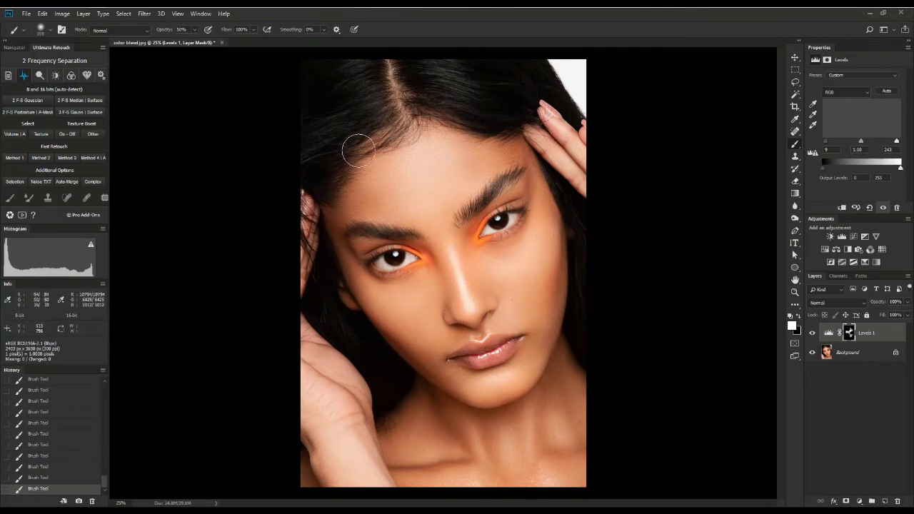
pyautogui.moveTo(359, 150); pyautogui.dragTo(366, 150)
pyautogui.moveTo(563, 227); pyautogui.dragTo(510, 227)
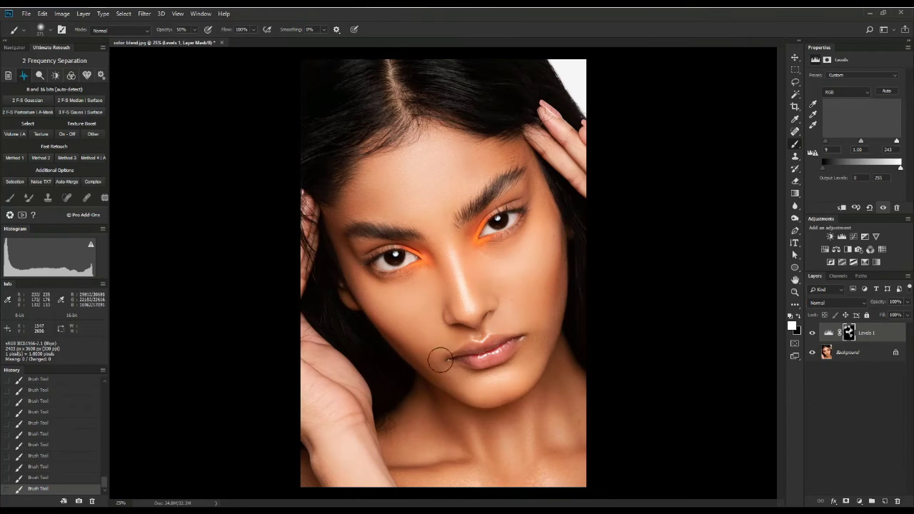
pyautogui.moveTo(531, 398); pyautogui.dragTo(541, 398)
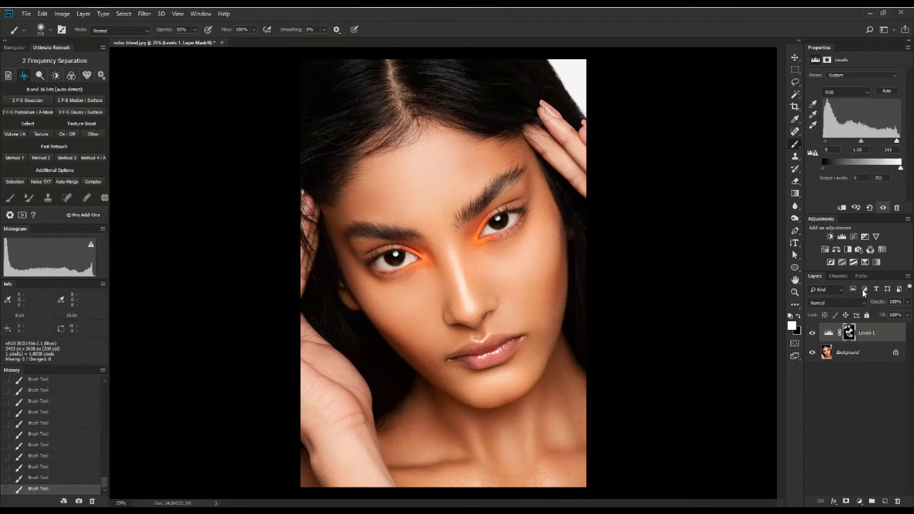
pyautogui.moveTo(885, 303); pyautogui.dragTo(878, 304)
pyautogui.press('v')
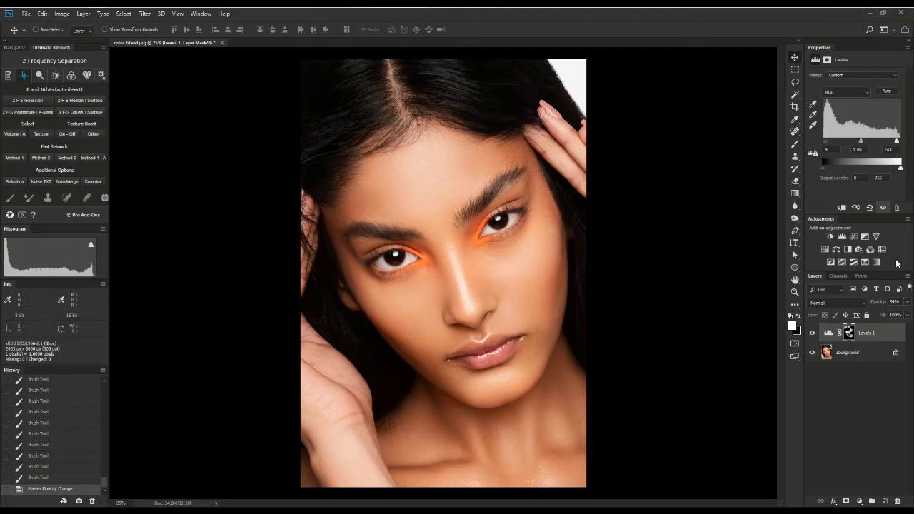
# Add a Color Balance adjustment with midtones Yellow–Blue +9, and a Curves adjustment that raises Blue shadows and lowers Blue output 255 to 239.
pyautogui.click(836, 250)
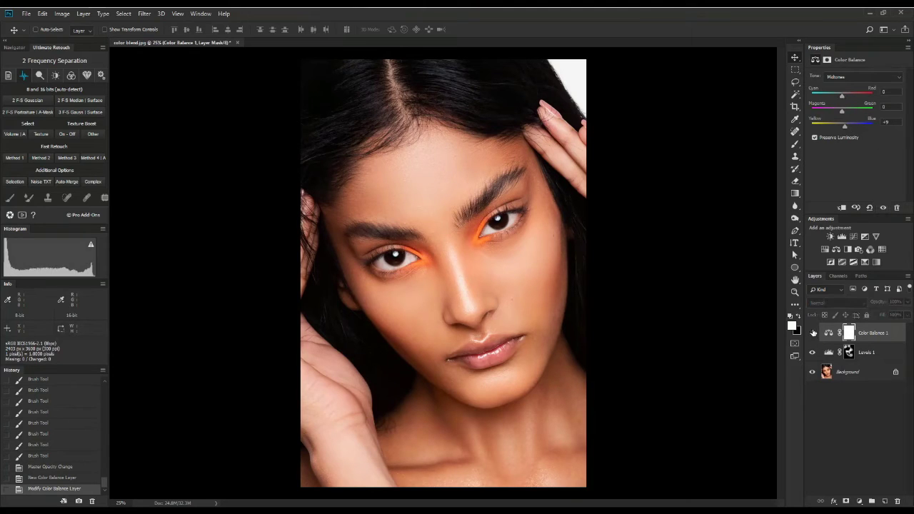
pyautogui.click(854, 240)
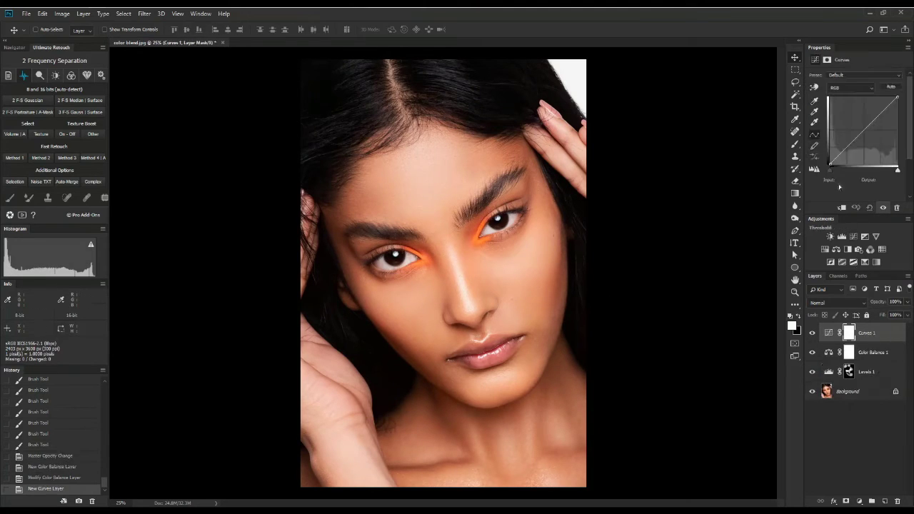
pyautogui.click(848, 87)
pyautogui.click(846, 122)
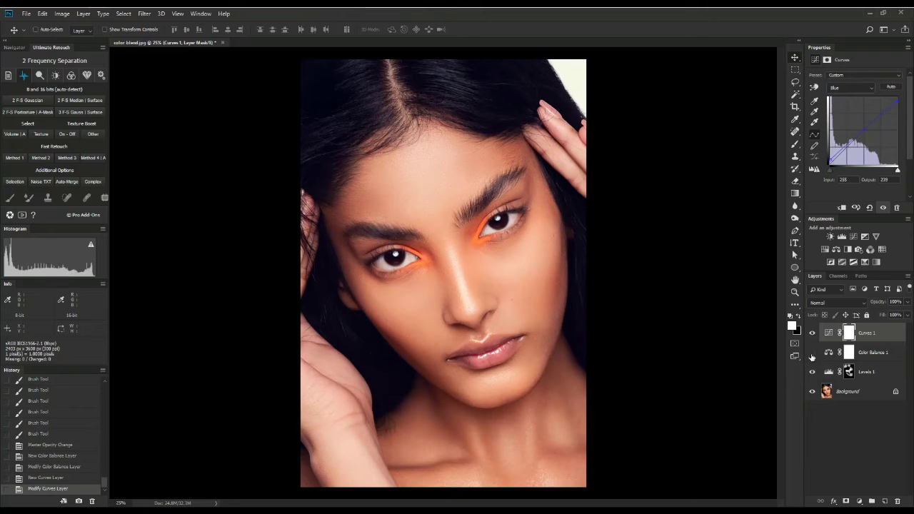
pyautogui.click(842, 87)
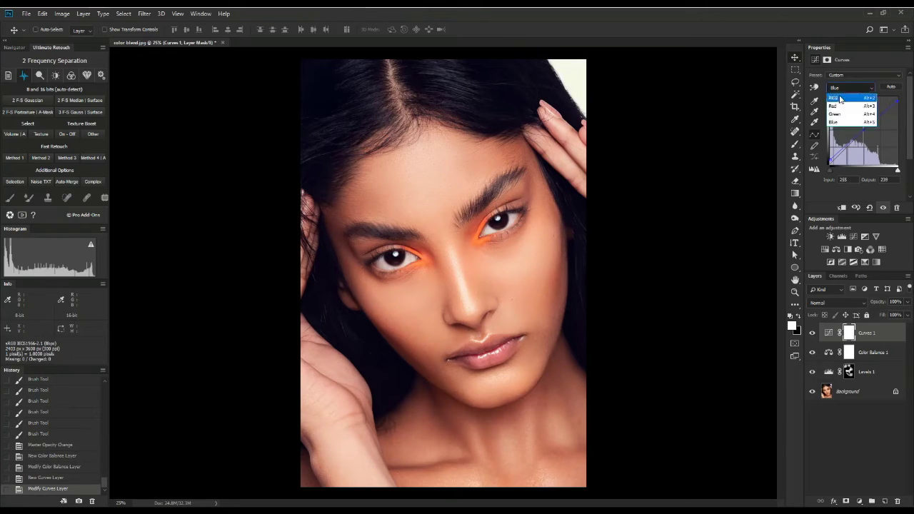
pyautogui.click(835, 114)
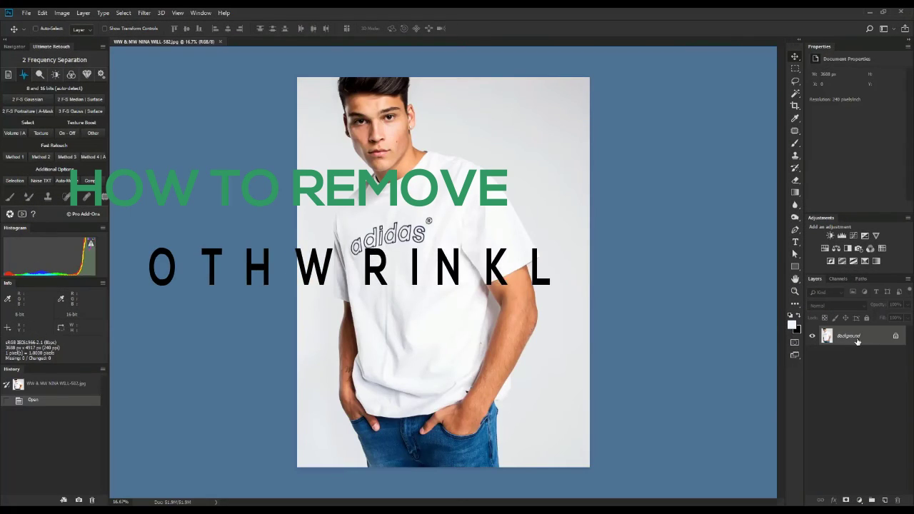
# Duplicate the T-shirt photo's Background layer twice, name the upper copy high and the lower copy low, and hide high.
pyautogui.hotkey('ctrl', 'j')
pyautogui.hotkey('ctrl', 'j')
pyautogui.doubleClick(861, 336)
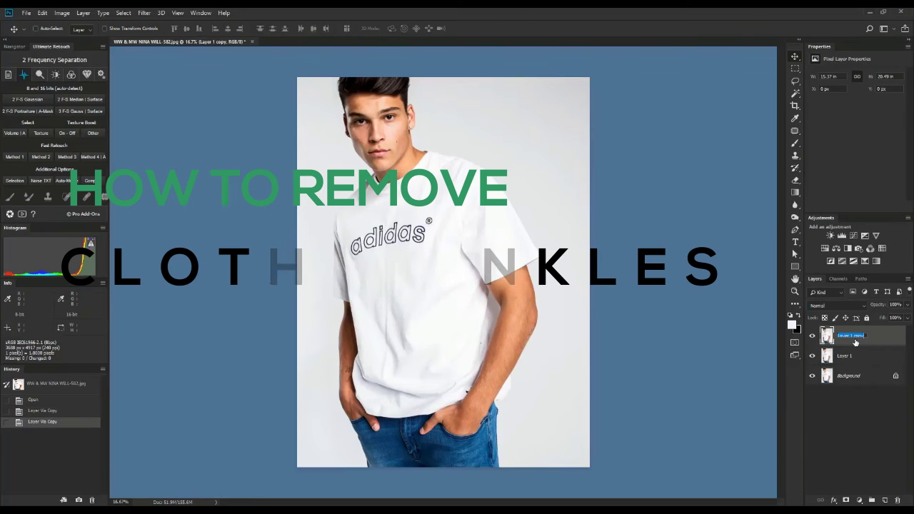
pyautogui.write('high')
pyautogui.press('Tab')
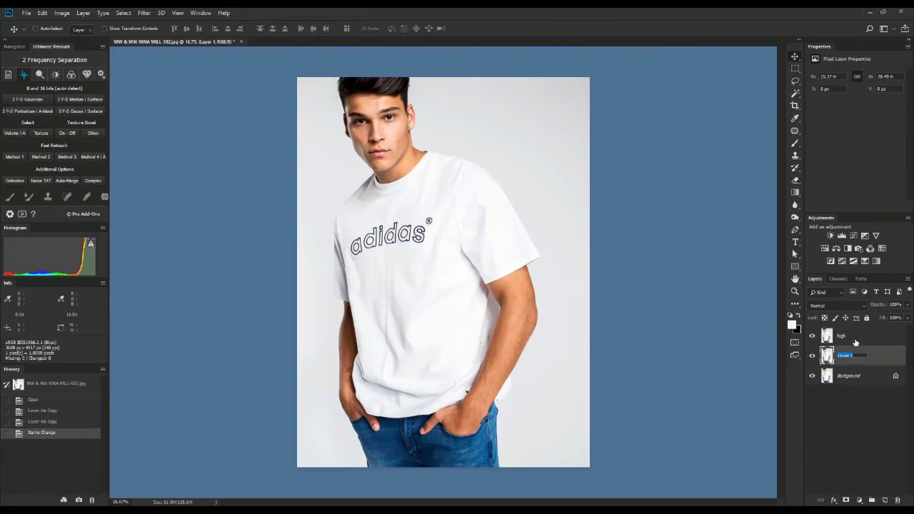
pyautogui.press('Return')
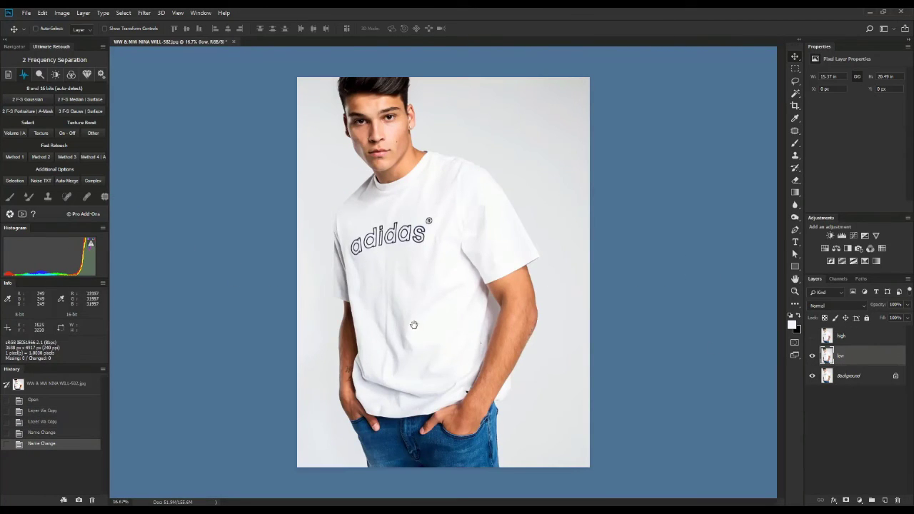
# Apply a Gaussian Blur with an 8.0 pixel radius to the low layer.
pyautogui.scroll(5, 414, 324)
pyautogui.click(143, 13)
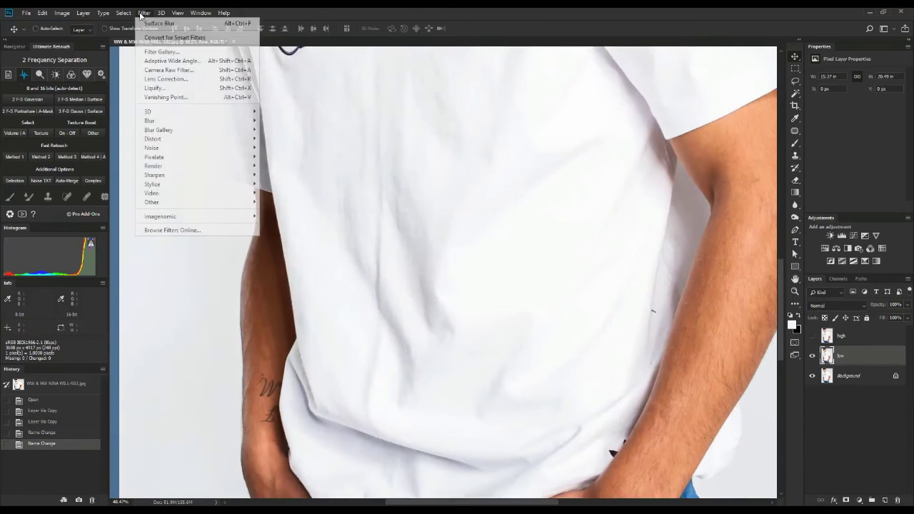
pyautogui.moveTo(164, 122)
pyautogui.click(285, 156)
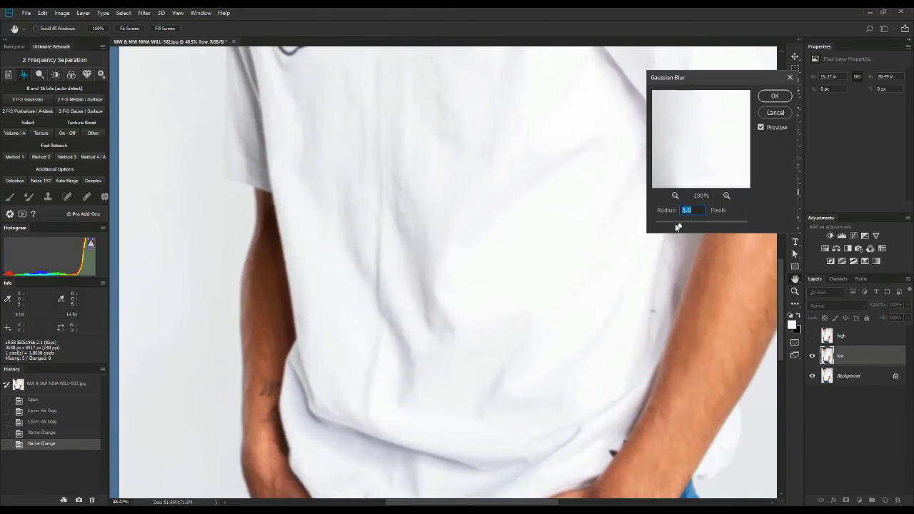
pyautogui.moveTo(680, 227); pyautogui.dragTo(688, 229)
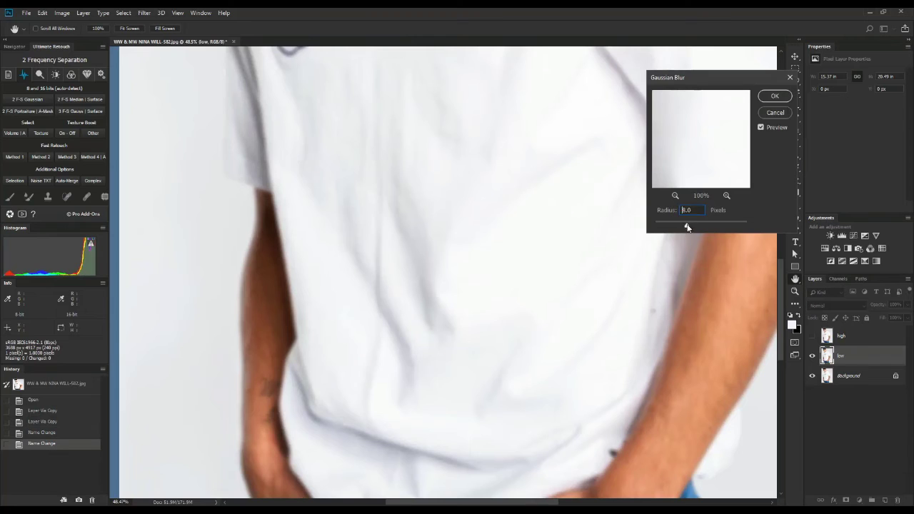
pyautogui.click(775, 96)
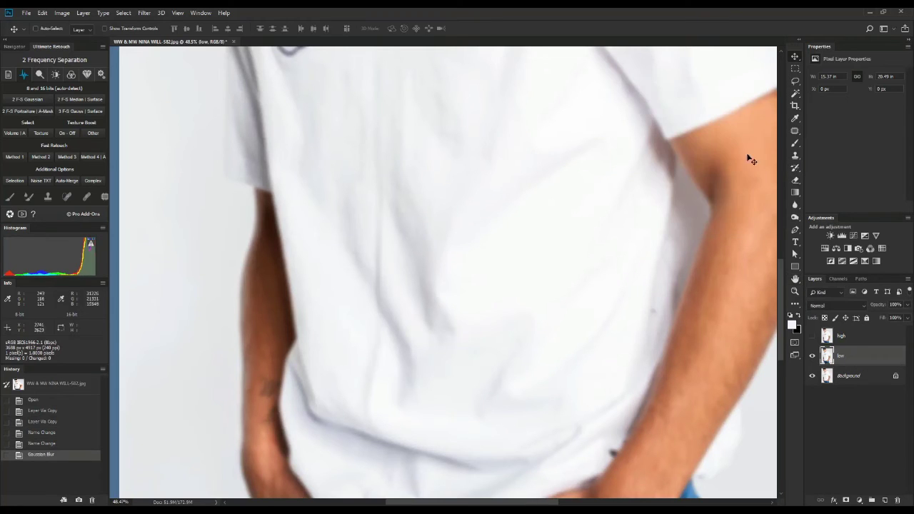
# Show the high layer and apply the low layer to it with Apply Image, Subtract blending, Scale 2 and Offset 128.
pyautogui.click(811, 336)
pyautogui.click(842, 335)
pyautogui.click(61, 15)
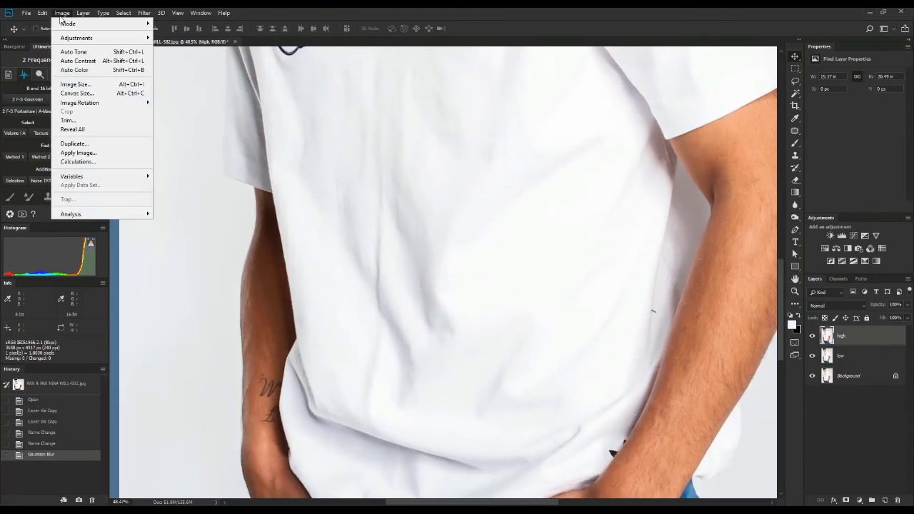
pyautogui.click(136, 152)
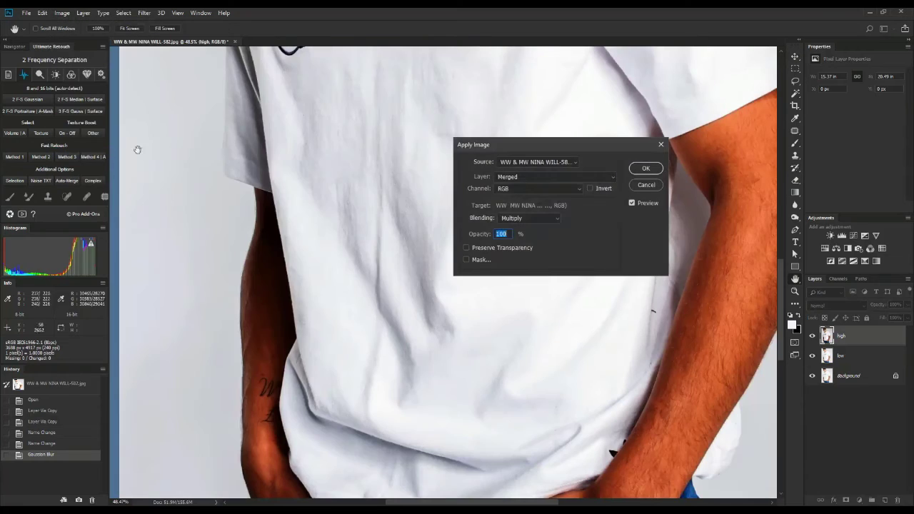
pyautogui.click(521, 179)
pyautogui.click(521, 210)
pyautogui.click(533, 217)
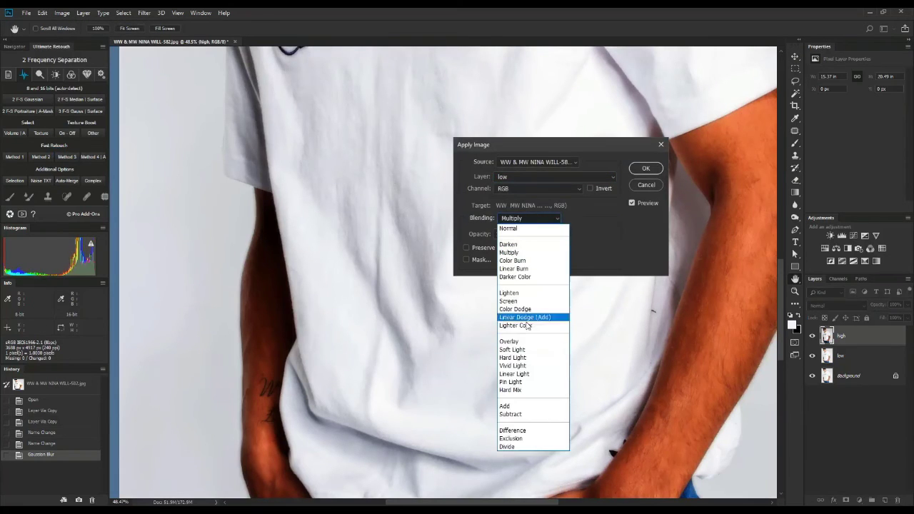
pyautogui.click(524, 414)
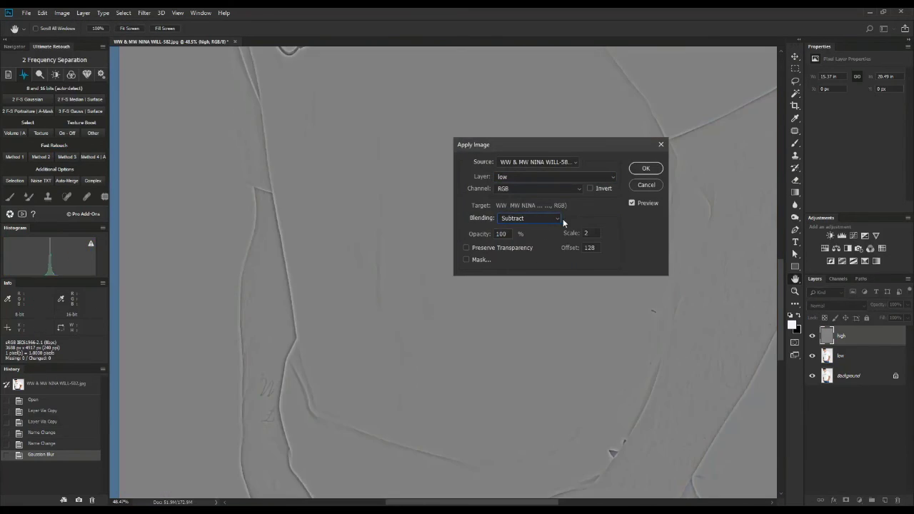
pyautogui.click(644, 168)
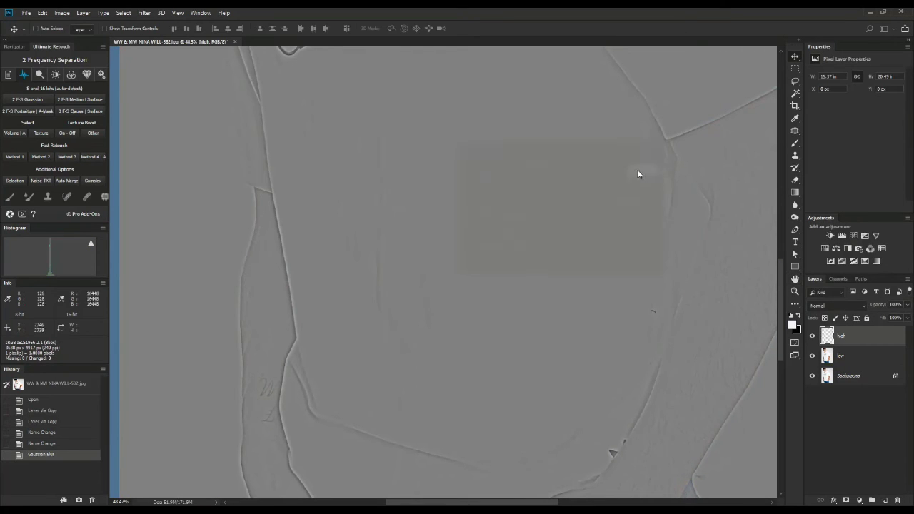
# Set the high layer's blending mode to Linear Light and activate the Mixer Brush.
pyautogui.click(843, 303)
pyautogui.click(826, 200)
pyautogui.scroll(3, 566, 351)
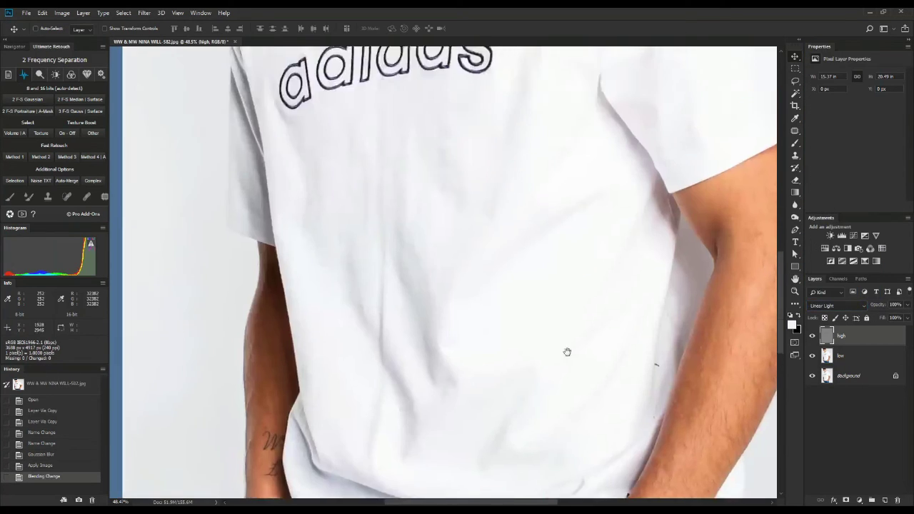
pyautogui.scroll(-2, 563, 376)
pyautogui.scroll(2, 595, 254)
pyautogui.scroll(2, 512, 270)
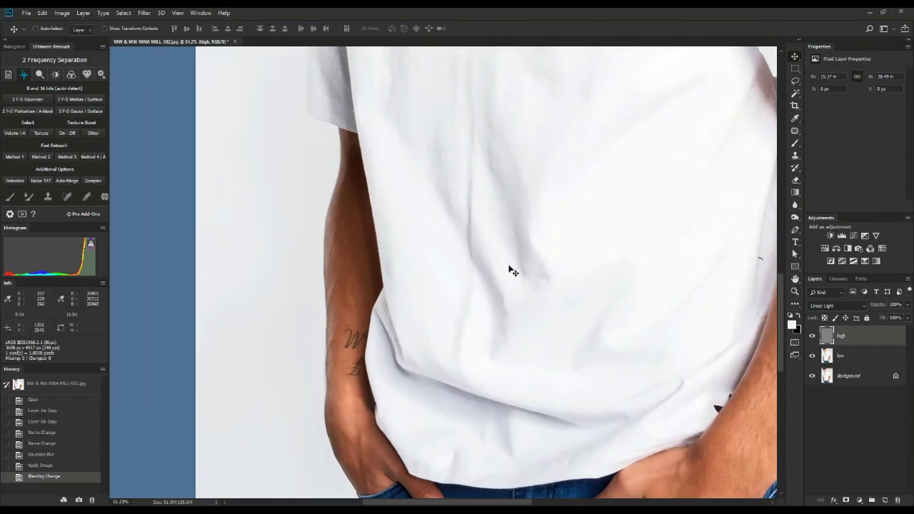
pyautogui.moveTo(792, 150); pyautogui.dragTo(826, 174)
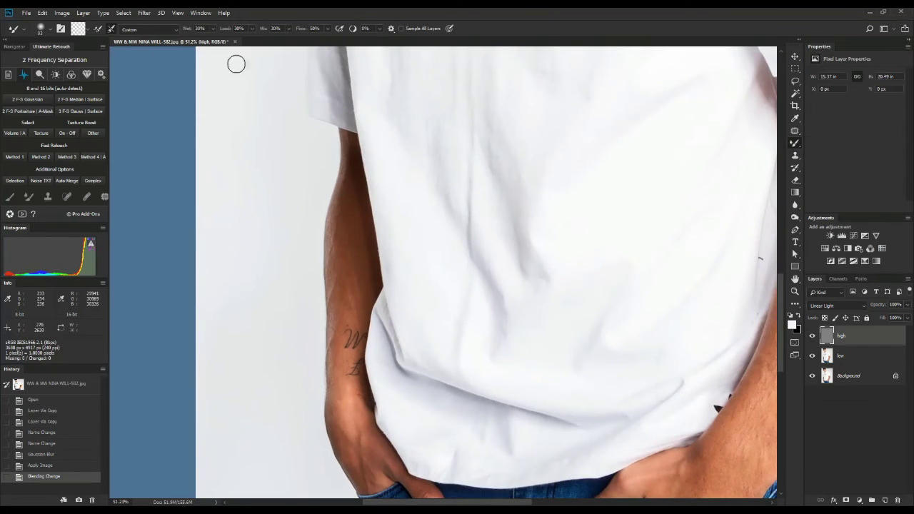
pyautogui.moveTo(611, 274); pyautogui.dragTo(603, 253)
pyautogui.moveTo(540, 296)
pyautogui.mouseDown()
pyautogui.moveTo(571, 295)
pyautogui.moveTo(583, 336)
pyautogui.mouseUp()
pyautogui.moveTo(568, 312); pyautogui.dragTo(589, 266)
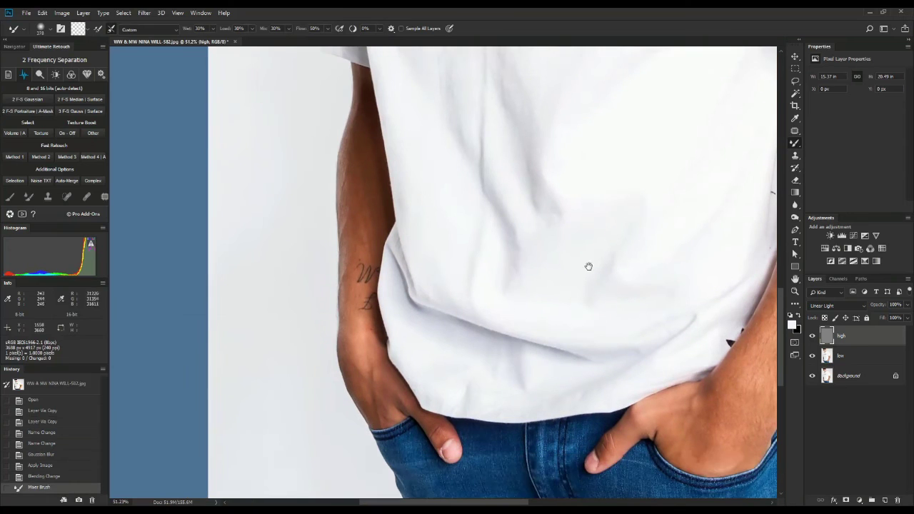
pyautogui.moveTo(551, 291); pyautogui.dragTo(493, 351)
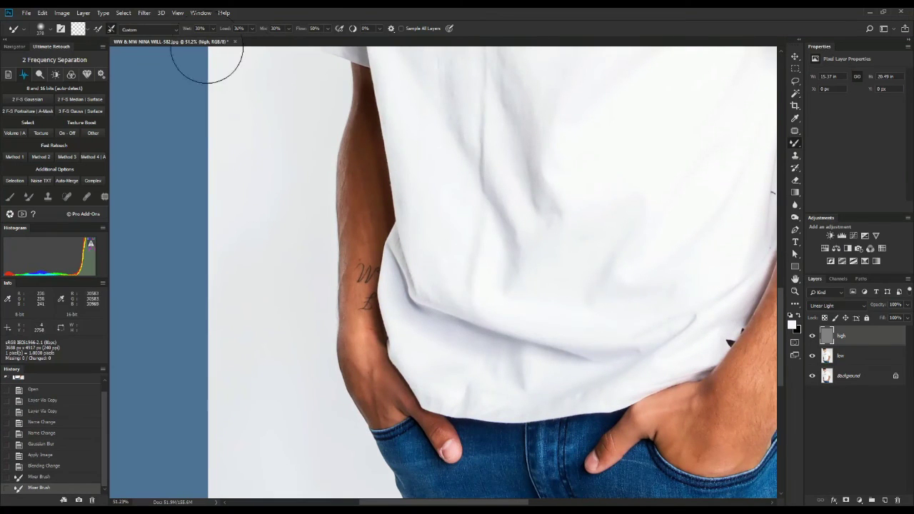
pyautogui.click(52, 465)
# On the low layer, blend the shading of the folds across the shirt's lower front with the Mixer Brush.
pyautogui.click(857, 355)
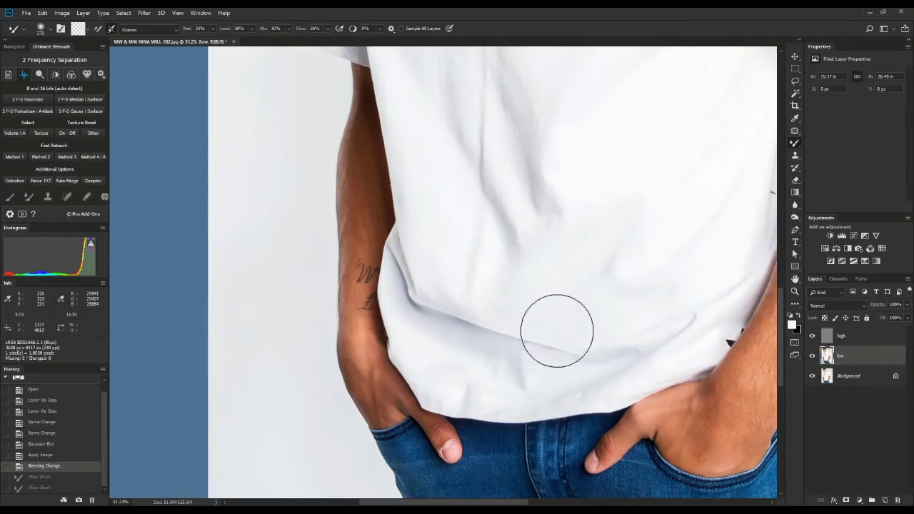
pyautogui.moveTo(557, 331); pyautogui.dragTo(518, 390)
pyautogui.moveTo(519, 287); pyautogui.dragTo(554, 287)
pyautogui.moveTo(511, 135); pyautogui.dragTo(460, 254)
pyautogui.moveTo(459, 254)
pyautogui.mouseDown()
pyautogui.moveTo(455, 310)
pyautogui.moveTo(462, 279)
pyautogui.mouseUp()
pyautogui.moveTo(461, 280); pyautogui.dragTo(440, 360)
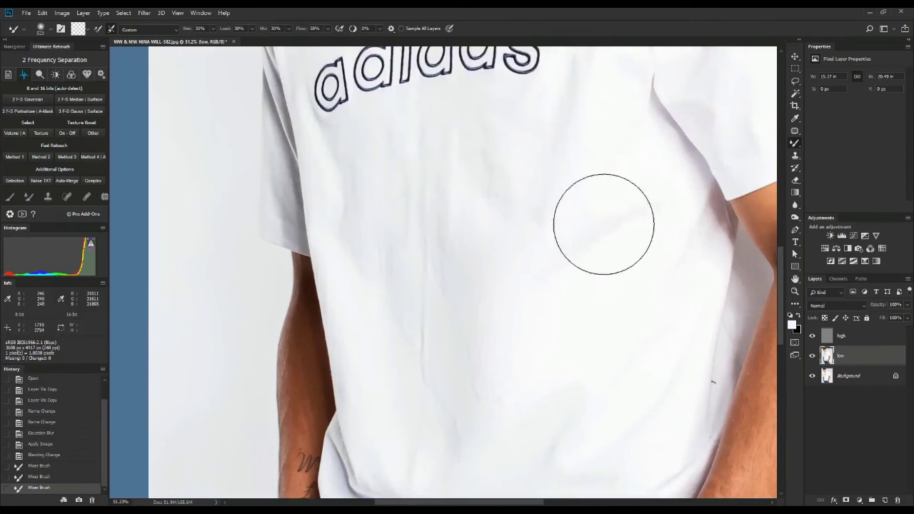
# Smooth the wrinkle shadows on the low layer across the shirt's torso below the adidas logo.
pyautogui.moveTo(603, 224); pyautogui.dragTo(601, 267)
pyautogui.moveTo(482, 233); pyautogui.dragTo(465, 187)
pyautogui.moveTo(462, 178); pyautogui.dragTo(483, 240)
pyautogui.moveTo(430, 237)
pyautogui.mouseDown()
pyautogui.moveTo(398, 231)
pyautogui.moveTo(467, 223)
pyautogui.mouseUp()
pyautogui.moveTo(620, 170); pyautogui.dragTo(549, 292)
pyautogui.moveTo(540, 229)
pyautogui.mouseDown()
pyautogui.moveTo(501, 229)
pyautogui.moveTo(518, 280)
pyautogui.mouseUp()
pyautogui.moveTo(607, 182); pyautogui.dragTo(573, 237)
# Blend the fold shading on the man's left sleeve and on the chest below the collar.
pyautogui.moveTo(623, 209); pyautogui.dragTo(630, 314)
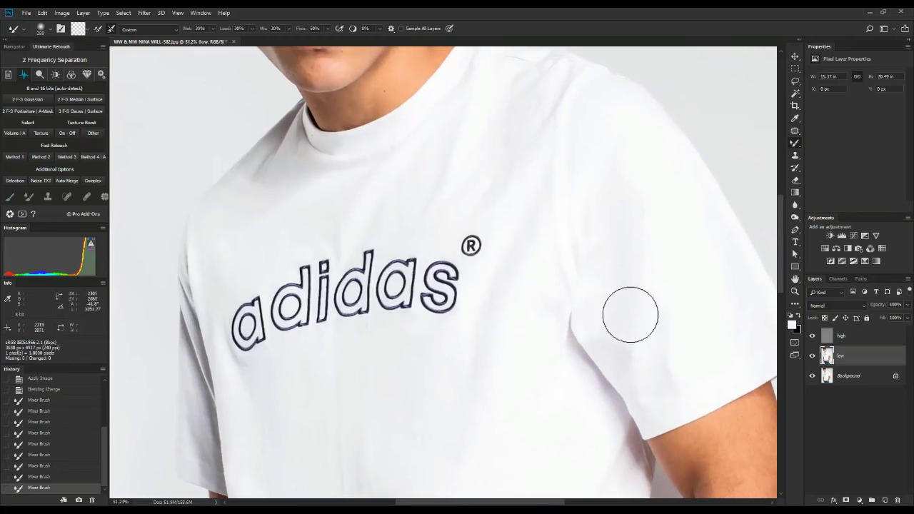
pyautogui.moveTo(622, 283); pyautogui.dragTo(658, 347)
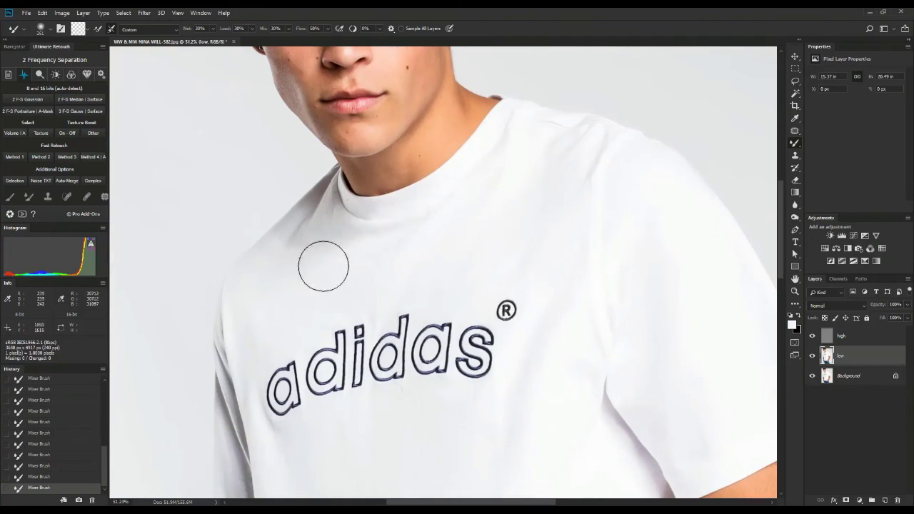
pyautogui.moveTo(324, 265); pyautogui.dragTo(342, 228)
pyautogui.scroll(3, 323, 214)
pyautogui.moveTo(409, 287); pyautogui.dragTo(232, 359)
# Enlarge the Mixer Brush and smooth the creases between the collar and the man's left shoulder on the low layer.
pyautogui.press(']')
pyautogui.press(']')
pyautogui.press(']')
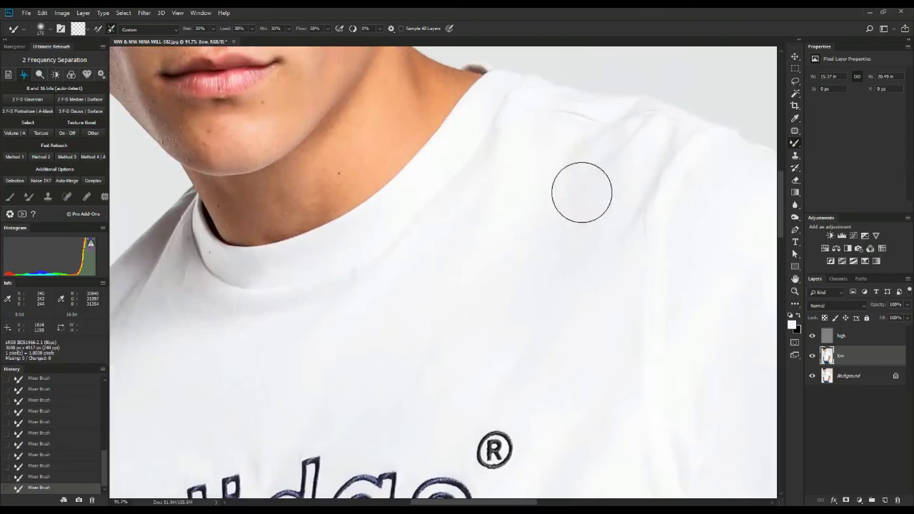
pyautogui.moveTo(595, 257); pyautogui.dragTo(610, 152)
pyautogui.moveTo(608, 228); pyautogui.dragTo(607, 185)
pyautogui.moveTo(598, 471); pyautogui.dragTo(644, 190)
# Blend the remaining vertical creases below the logo and the shading beside the waist fold on the tattooed arm's side.
pyautogui.scroll(-4, 644, 190)
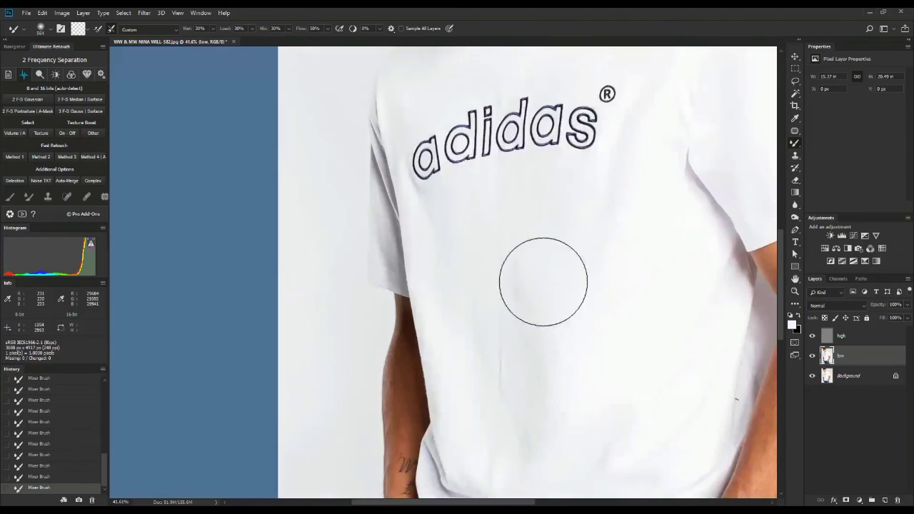
pyautogui.moveTo(594, 413); pyautogui.dragTo(599, 288)
pyautogui.moveTo(568, 332); pyautogui.dragTo(525, 338)
pyautogui.scroll(3, 495, 368)
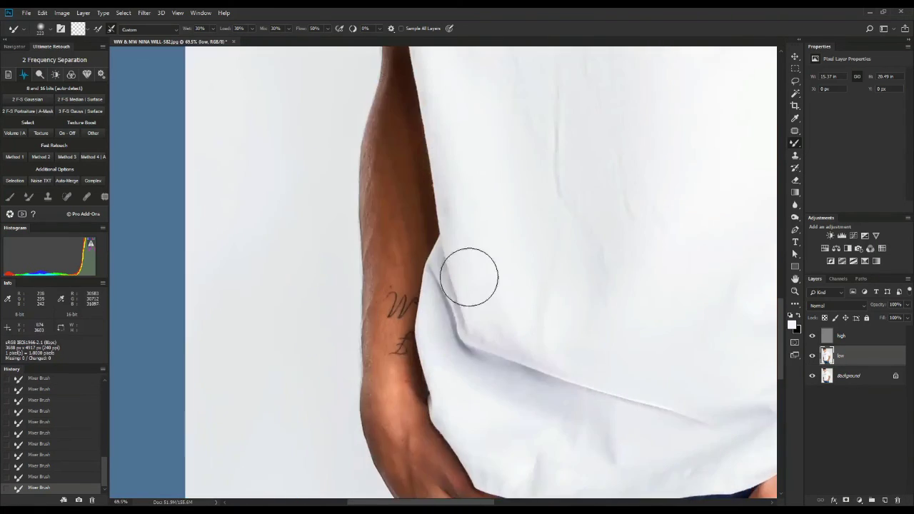
pyautogui.moveTo(622, 432); pyautogui.dragTo(575, 338)
pyautogui.moveTo(555, 344); pyautogui.dragTo(530, 348)
# Even out the tones across the middle and lower front of the shirt above the waist fold with a larger Mixer Brush.
pyautogui.moveTo(632, 321); pyautogui.dragTo(480, 366)
pyautogui.moveTo(638, 280); pyautogui.dragTo(657, 279)
pyautogui.moveTo(712, 82); pyautogui.dragTo(663, 185)
pyautogui.moveTo(556, 289); pyautogui.dragTo(619, 286)
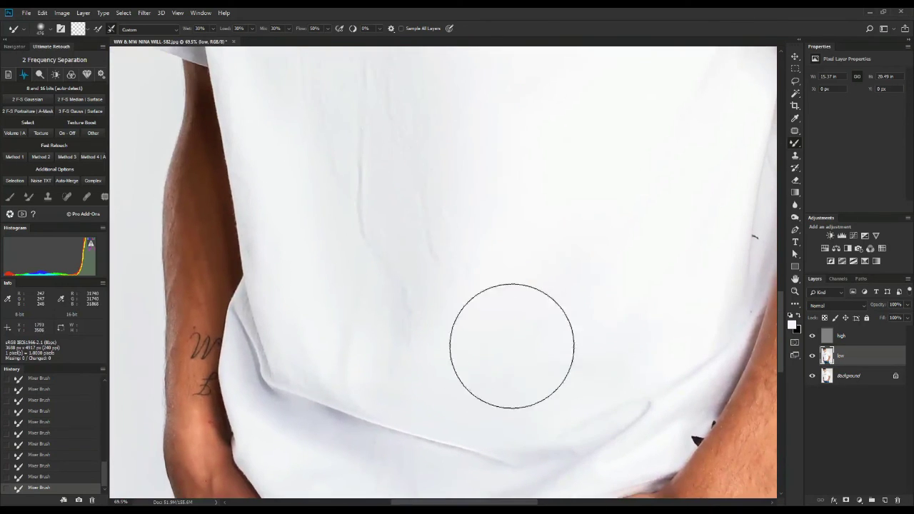
pyautogui.moveTo(488, 253); pyautogui.dragTo(516, 327)
# With the Clone Stamp on the high layer, clone clean fabric texture over the vertical crease lines on the torso.
pyautogui.click(795, 157)
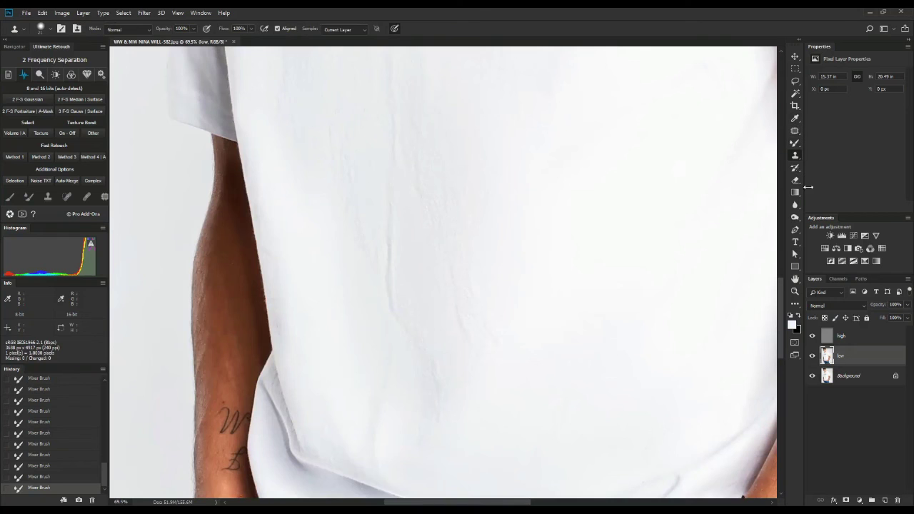
pyautogui.click(846, 335)
pyautogui.moveTo(471, 87); pyautogui.dragTo(499, 197)
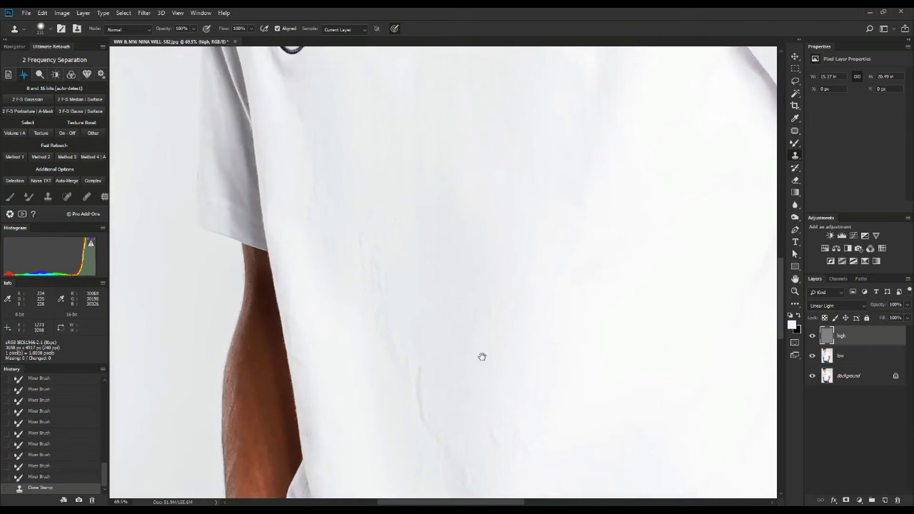
pyautogui.moveTo(481, 357); pyautogui.dragTo(493, 247)
pyautogui.moveTo(432, 271)
pyautogui.mouseDown()
pyautogui.moveTo(469, 347)
pyautogui.moveTo(446, 178)
pyautogui.mouseUp()
pyautogui.moveTo(506, 338); pyautogui.dragTo(541, 209)
pyautogui.moveTo(475, 300); pyautogui.dragTo(485, 315)
# Clone clean texture over the small dark mark and crease lines on the shirt beside the man's left forearm.
pyautogui.moveTo(703, 227); pyautogui.dragTo(467, 240)
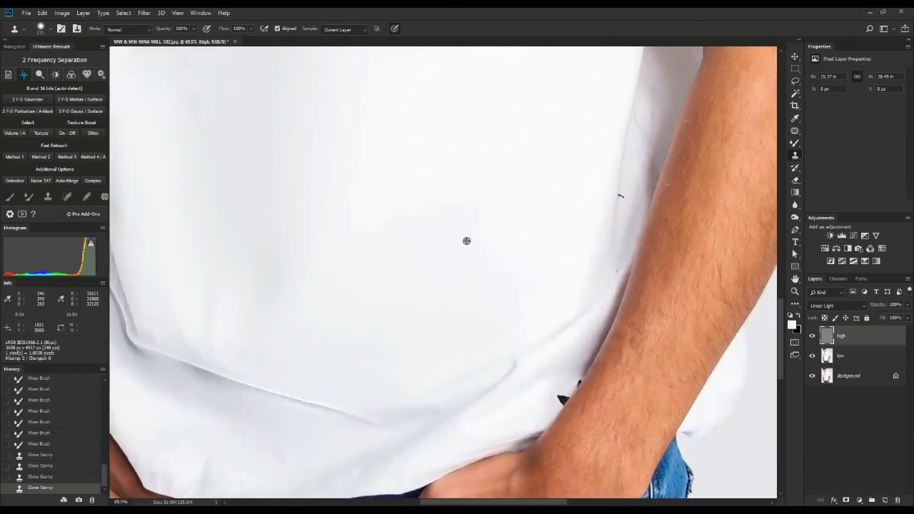
pyautogui.keyDown('alt'); pyautogui.click(467, 241); pyautogui.keyUp('alt')
pyautogui.moveTo(533, 235)
pyautogui.mouseDown()
pyautogui.moveTo(539, 186)
pyautogui.moveTo(541, 221)
pyautogui.mouseUp()
pyautogui.moveTo(573, 320); pyautogui.dragTo(560, 318)
pyautogui.moveTo(534, 308); pyautogui.dragTo(545, 285)
pyautogui.press(']')
pyautogui.press(']')
pyautogui.press(']')
pyautogui.press(']')
pyautogui.press(']')
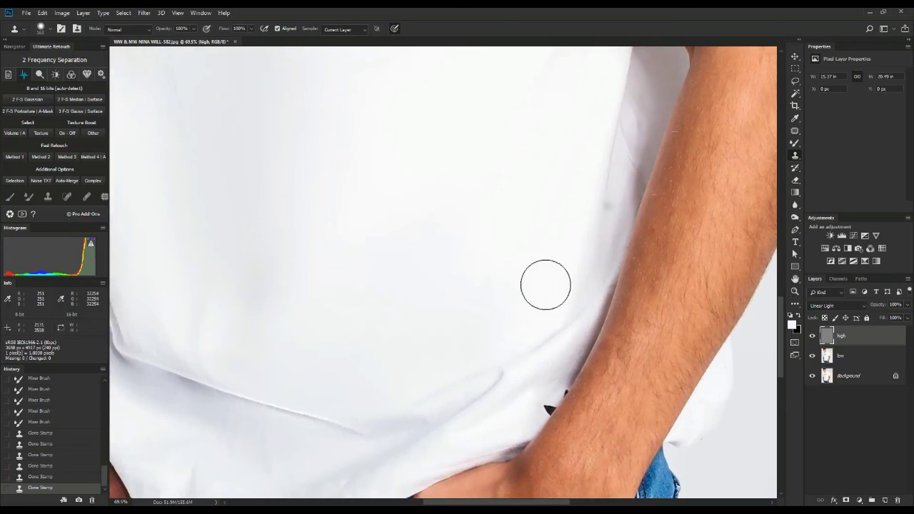
# Clone sampled fabric texture over the crease edges around the waist fold near the hem on the high layer.
pyautogui.moveTo(390, 341); pyautogui.dragTo(465, 284)
pyautogui.keyDown('alt'); pyautogui.click(472, 350); pyautogui.keyUp('alt')
pyautogui.moveTo(371, 404); pyautogui.dragTo(499, 351)
pyautogui.moveTo(501, 352); pyautogui.dragTo(495, 348)
pyautogui.moveTo(484, 341); pyautogui.dragTo(443, 356)
pyautogui.moveTo(548, 314); pyautogui.dragTo(457, 319)
pyautogui.moveTo(628, 243); pyautogui.dragTo(551, 375)
# Resample clean fabric and clone over the remaining crease lines on the lower side and upper chest of the shirt.
pyautogui.keyDown('alt'); pyautogui.click(602, 279); pyautogui.keyUp('alt')
pyautogui.moveTo(549, 275); pyautogui.dragTo(549, 283)
pyautogui.moveTo(478, 308); pyautogui.dragTo(542, 303)
pyautogui.moveTo(458, 256)
pyautogui.mouseDown()
pyautogui.moveTo(457, 315)
pyautogui.moveTo(613, 271)
pyautogui.mouseUp()
pyautogui.scroll(5, 563, 310)
pyautogui.keyDown('alt'); pyautogui.scroll(3, 567, 202); pyautogui.keyUp('alt')
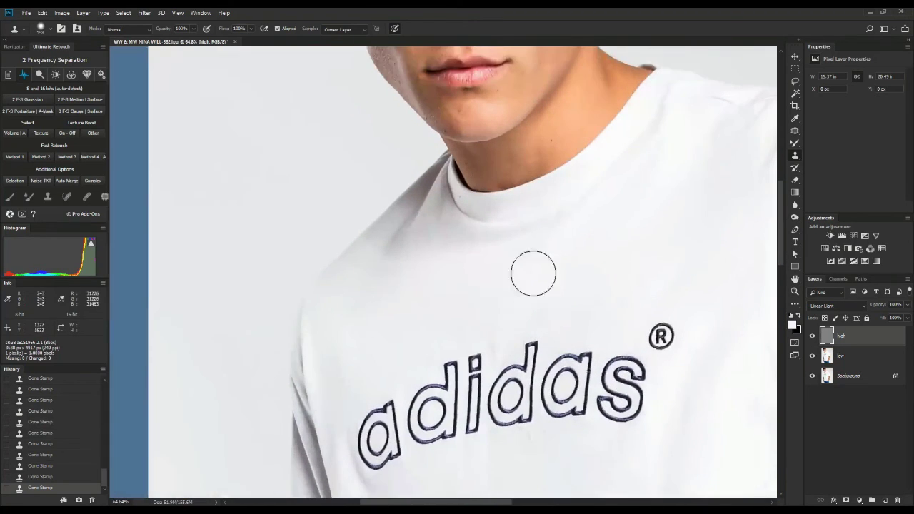
pyautogui.moveTo(508, 294); pyautogui.dragTo(614, 298)
pyautogui.moveTo(548, 275); pyautogui.dragTo(499, 267)
# Sample clean fabric close up and clone it over the fine crease lines on the chest around the logo.
pyautogui.keyDown('alt'); pyautogui.scroll(7, 514, 220); pyautogui.keyUp('alt')
pyautogui.moveTo(497, 189); pyautogui.dragTo(490, 190)
pyautogui.keyDown('alt'); pyautogui.click(487, 190); pyautogui.keyUp('alt')
pyautogui.moveTo(515, 206); pyautogui.dragTo(491, 234)
pyautogui.keyDown('alt'); pyautogui.scroll(-9, 457, 366); pyautogui.keyUp('alt')
# Clone fabric texture over the crease lines beside the man's right sleeve on the high layer.
pyautogui.moveTo(460, 399); pyautogui.dragTo(495, 179)
pyautogui.keyDown('alt'); pyautogui.scroll(6, 597, 253); pyautogui.keyUp('alt')
pyautogui.moveTo(602, 272)
pyautogui.mouseDown()
pyautogui.moveTo(633, 237)
pyautogui.moveTo(646, 114)
pyautogui.mouseUp()
pyautogui.moveTo(467, 216)
pyautogui.mouseDown()
pyautogui.moveTo(518, 202)
pyautogui.moveTo(652, 223)
pyautogui.mouseUp()
pyautogui.moveTo(401, 258); pyautogui.dragTo(420, 279)
# Return to the low layer and blend the fold shadows on the man's right sleeve with the Mixer Brush.
pyautogui.click(842, 356)
pyautogui.press('b')
pyautogui.moveTo(531, 299); pyautogui.dragTo(483, 273)
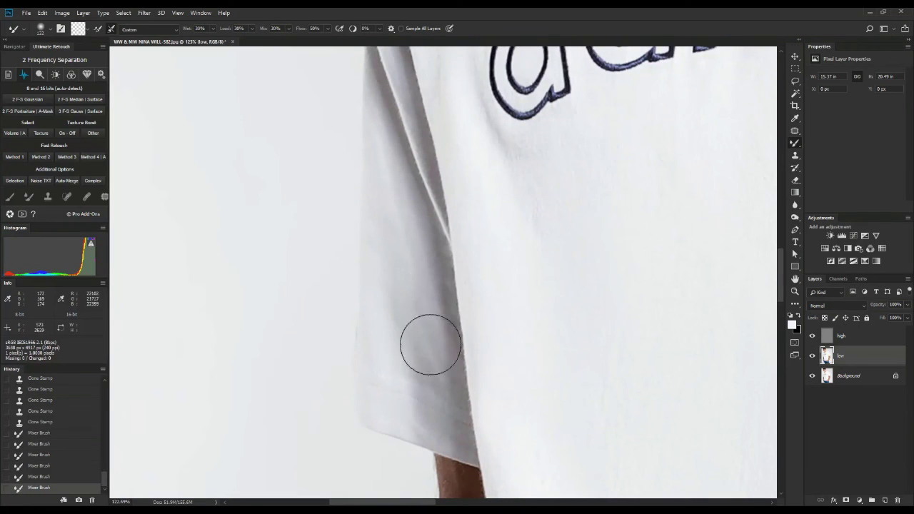
# Blend the leftover uneven shading on the torso and along the waist fold near the hem on the low layer.
pyautogui.keyDown('alt'); pyautogui.scroll(-5, 627, 293); pyautogui.keyUp('alt')
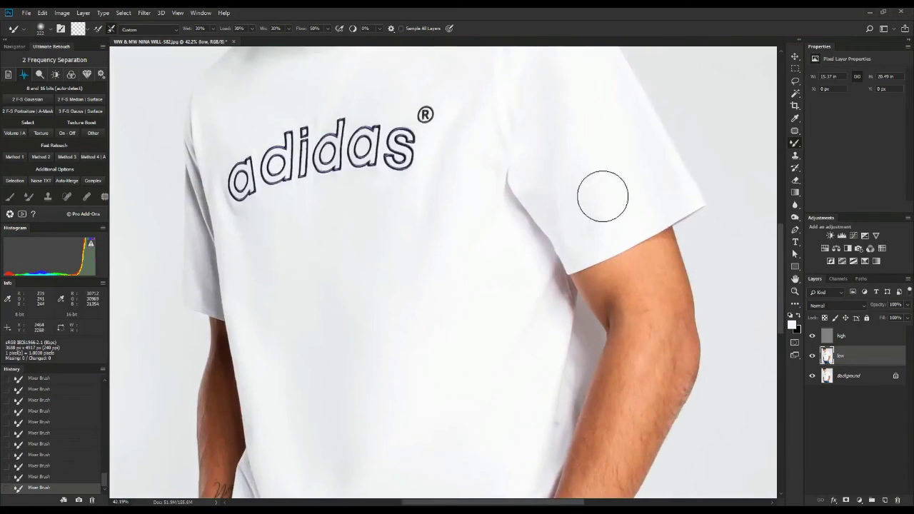
pyautogui.moveTo(468, 273); pyautogui.dragTo(477, 202)
pyautogui.moveTo(486, 328); pyautogui.dragTo(507, 245)
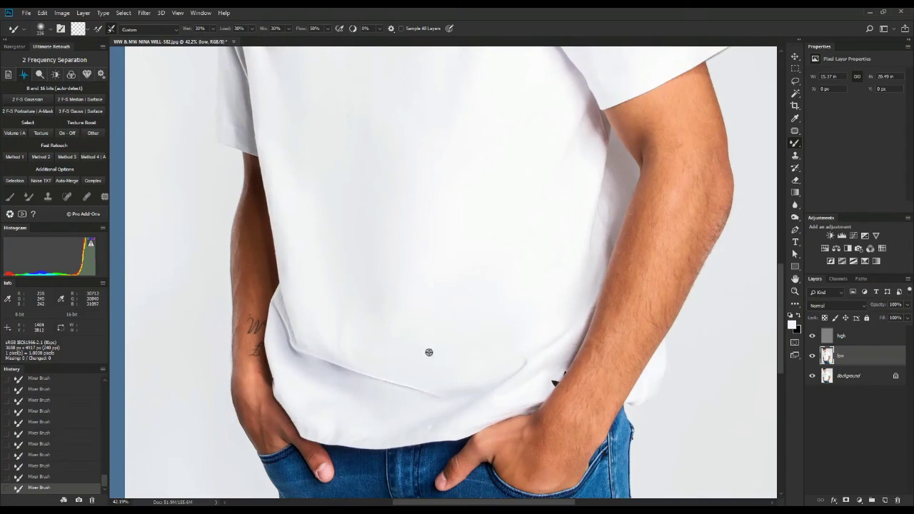
pyautogui.keyDown('alt'); pyautogui.moveTo(377, 407); pyautogui.dragTo(341, 401); pyautogui.keyUp('alt')
pyautogui.scroll(2, 512, 323)
pyautogui.keyDown('alt'); pyautogui.scroll(-4, 524, 320); pyautogui.keyUp('alt')
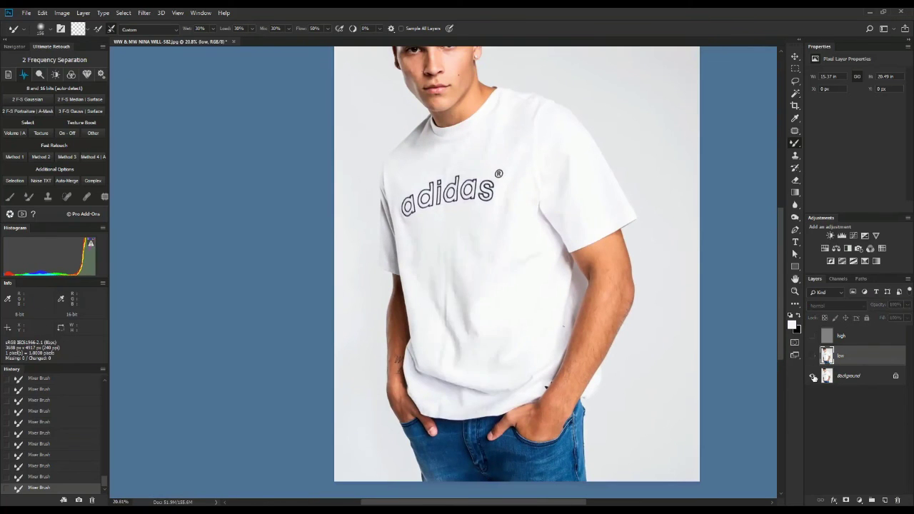